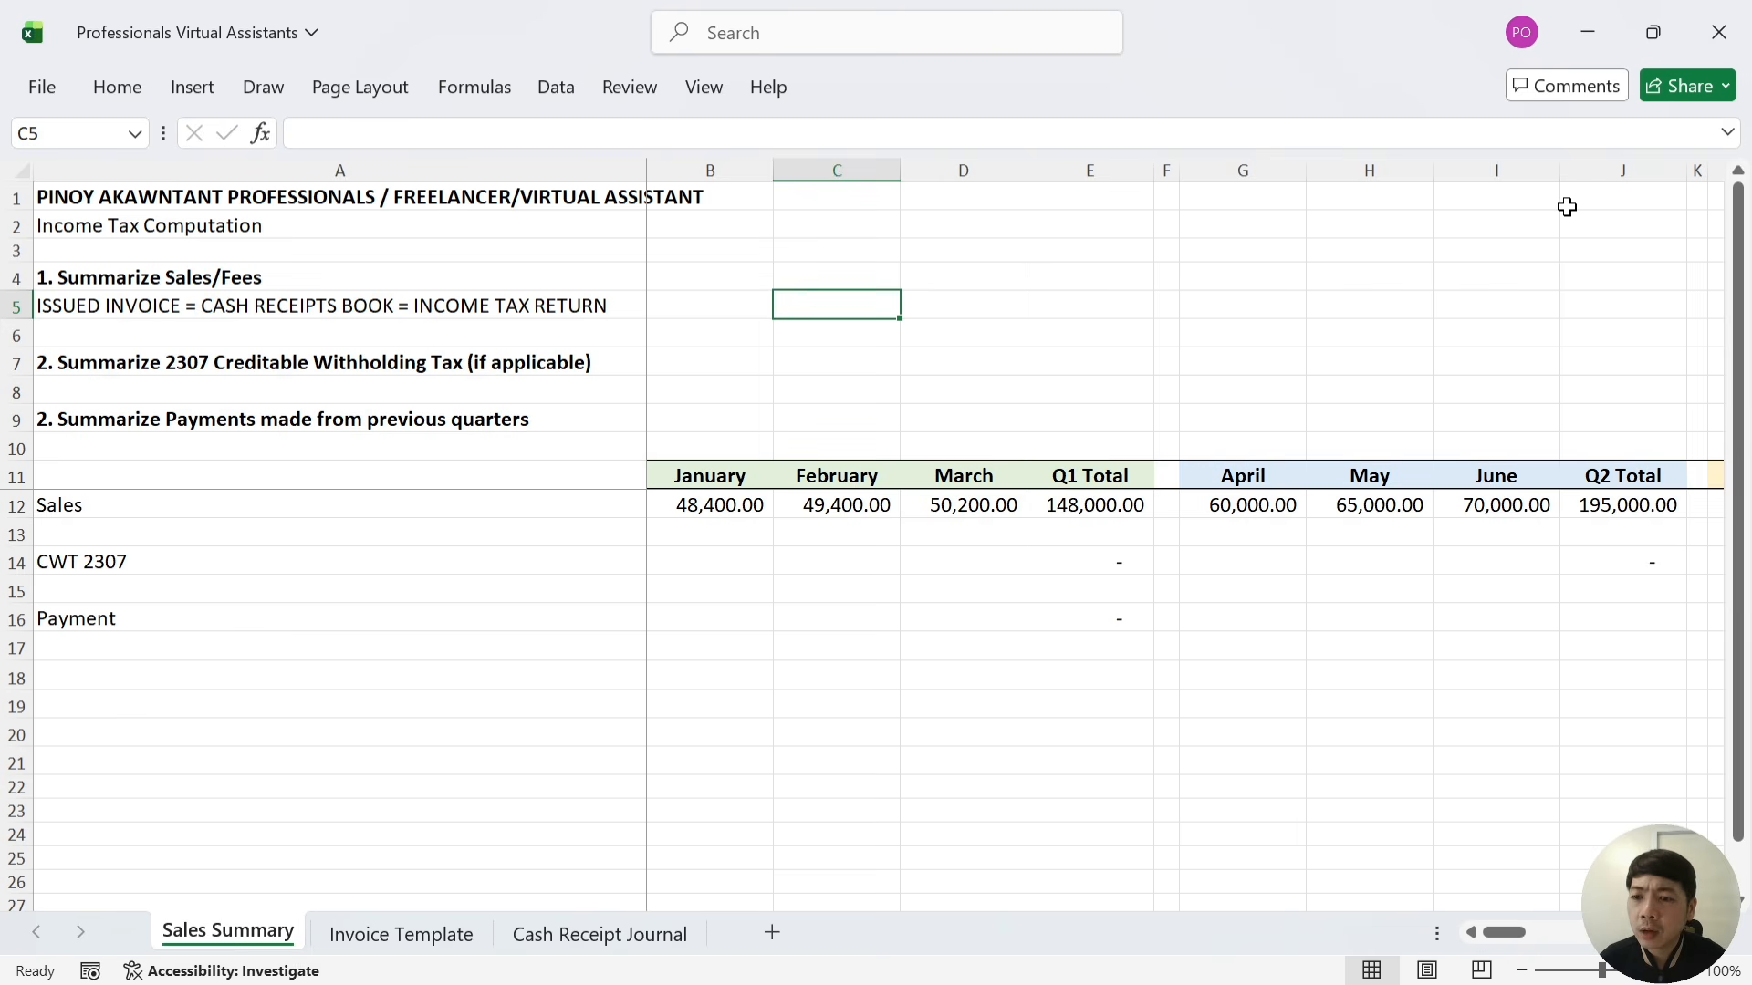
# Inspect the Sales row's monthly and Q2 Total formulas, then view Service Invoice No. 008 on Invoice Template
pyautogui.press('Down')
pyautogui.press('Down')
pyautogui.press('Down')
pyautogui.press('Down')
pyautogui.press('Down')
pyautogui.press('Down')
pyautogui.press('Down')
pyautogui.press('Down')
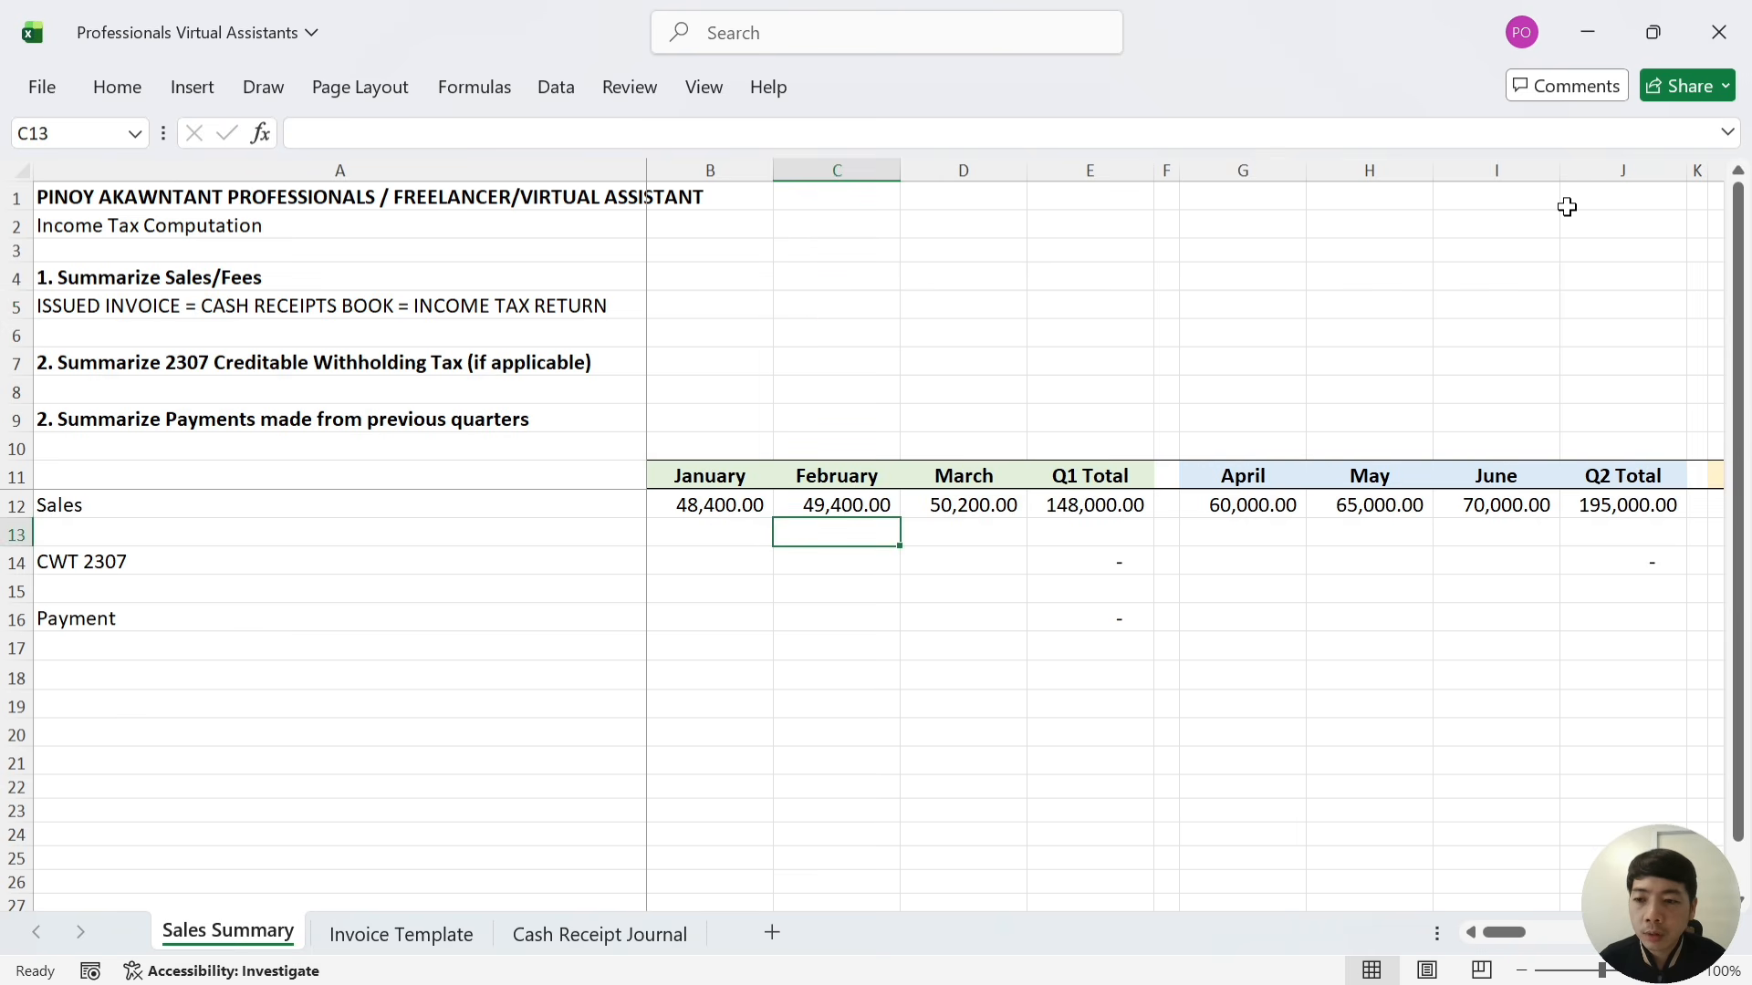
pyautogui.press('Up')
pyautogui.press('Left')
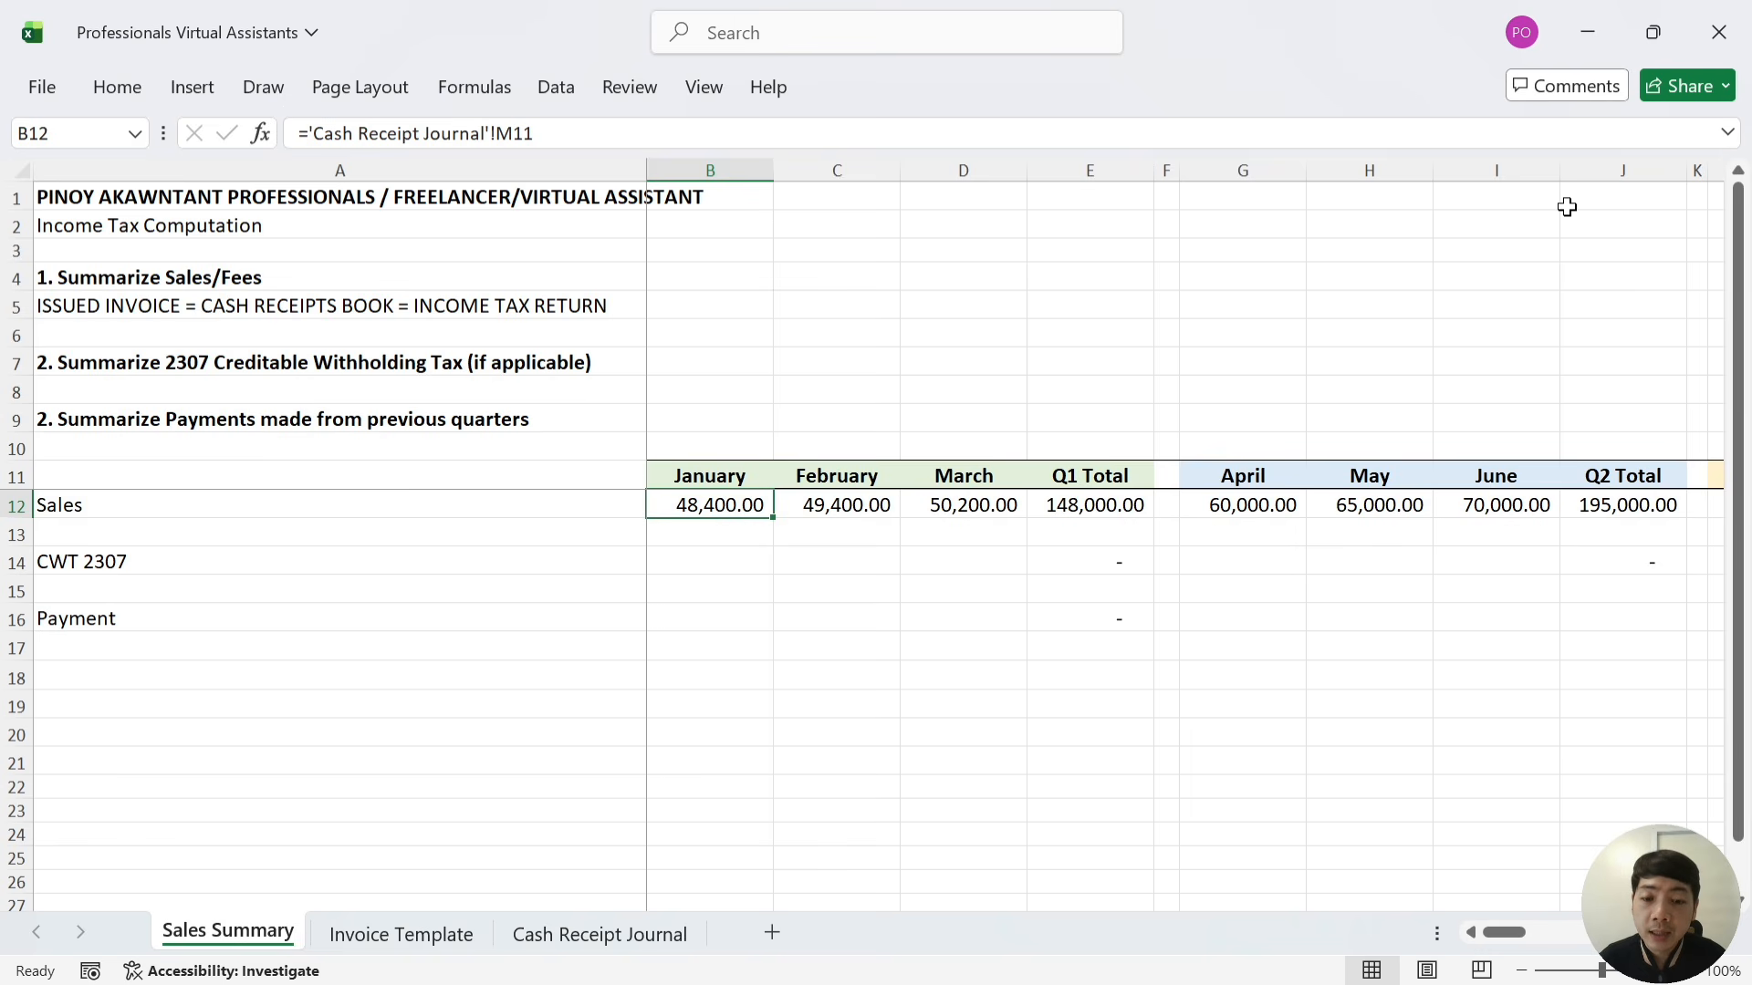
pyautogui.press('Right')
pyautogui.press('Right')
pyautogui.press('Right')
pyautogui.press('Right')
pyautogui.press('Right')
pyautogui.press('Right')
pyautogui.press('Right')
pyautogui.press('Right')
pyautogui.press('Right')
pyautogui.press('Right')
pyautogui.press('Right')
pyautogui.press('Right')
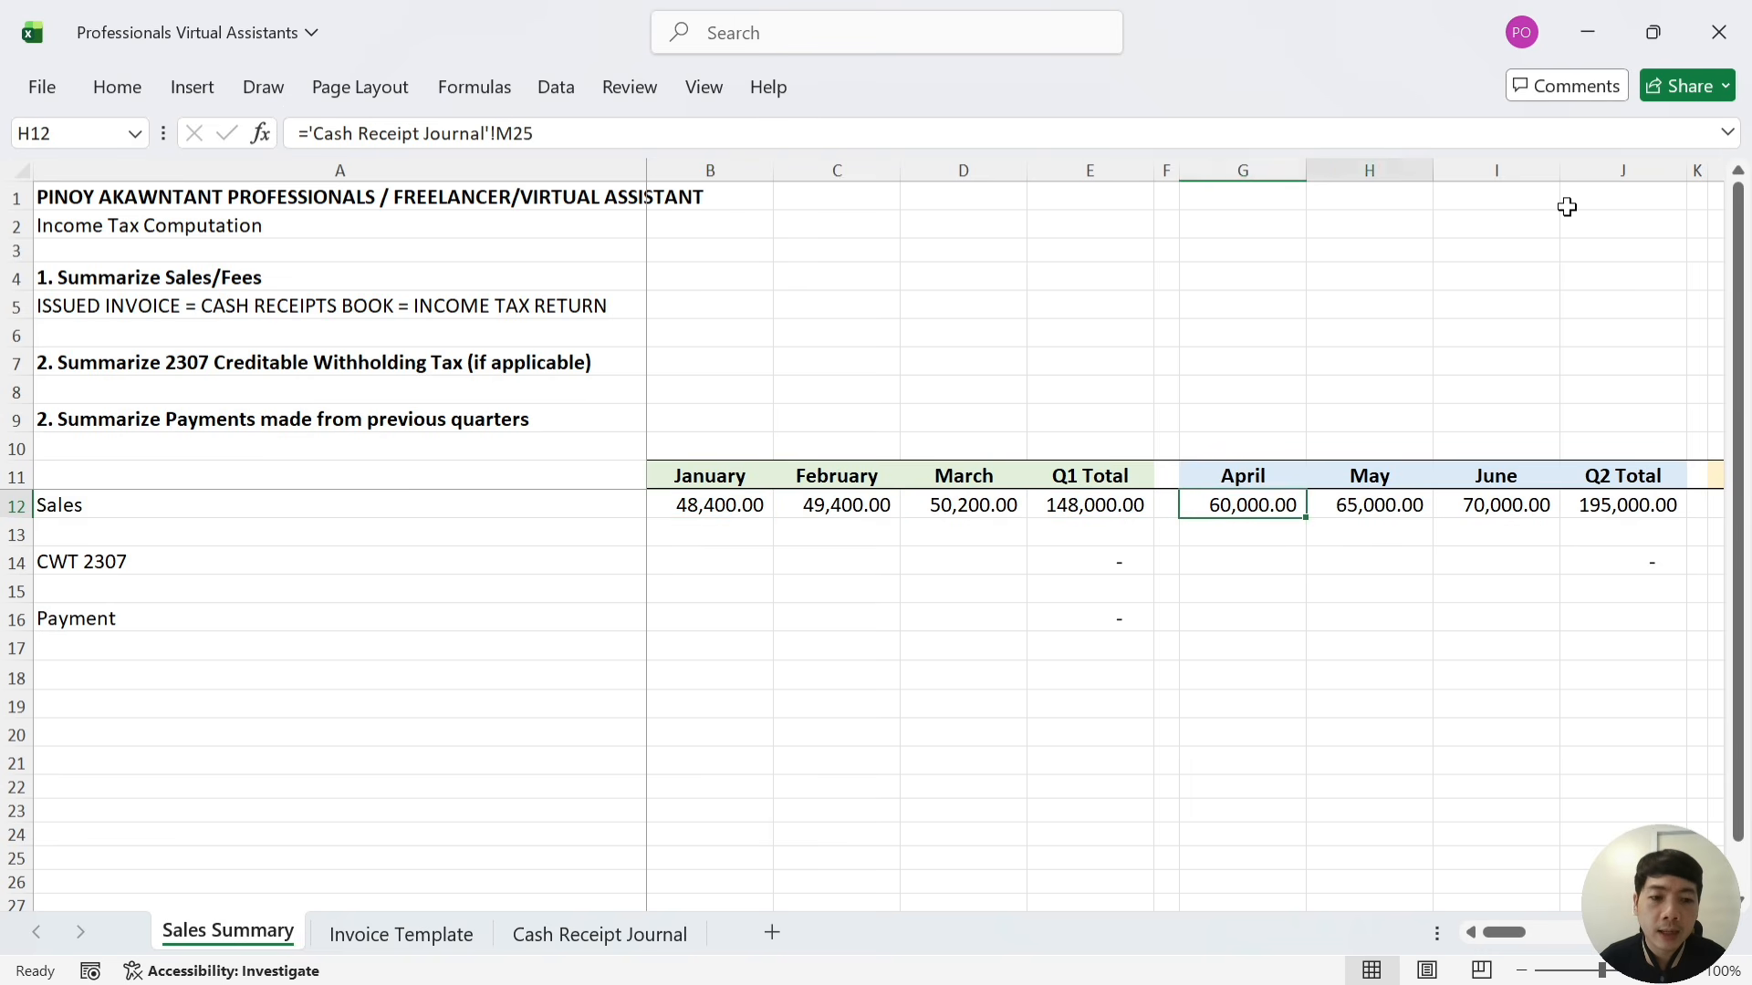
pyautogui.press('Left')
pyautogui.press('Left')
pyautogui.press('Left')
pyautogui.press('Left')
pyautogui.press('Left')
pyautogui.press('Left')
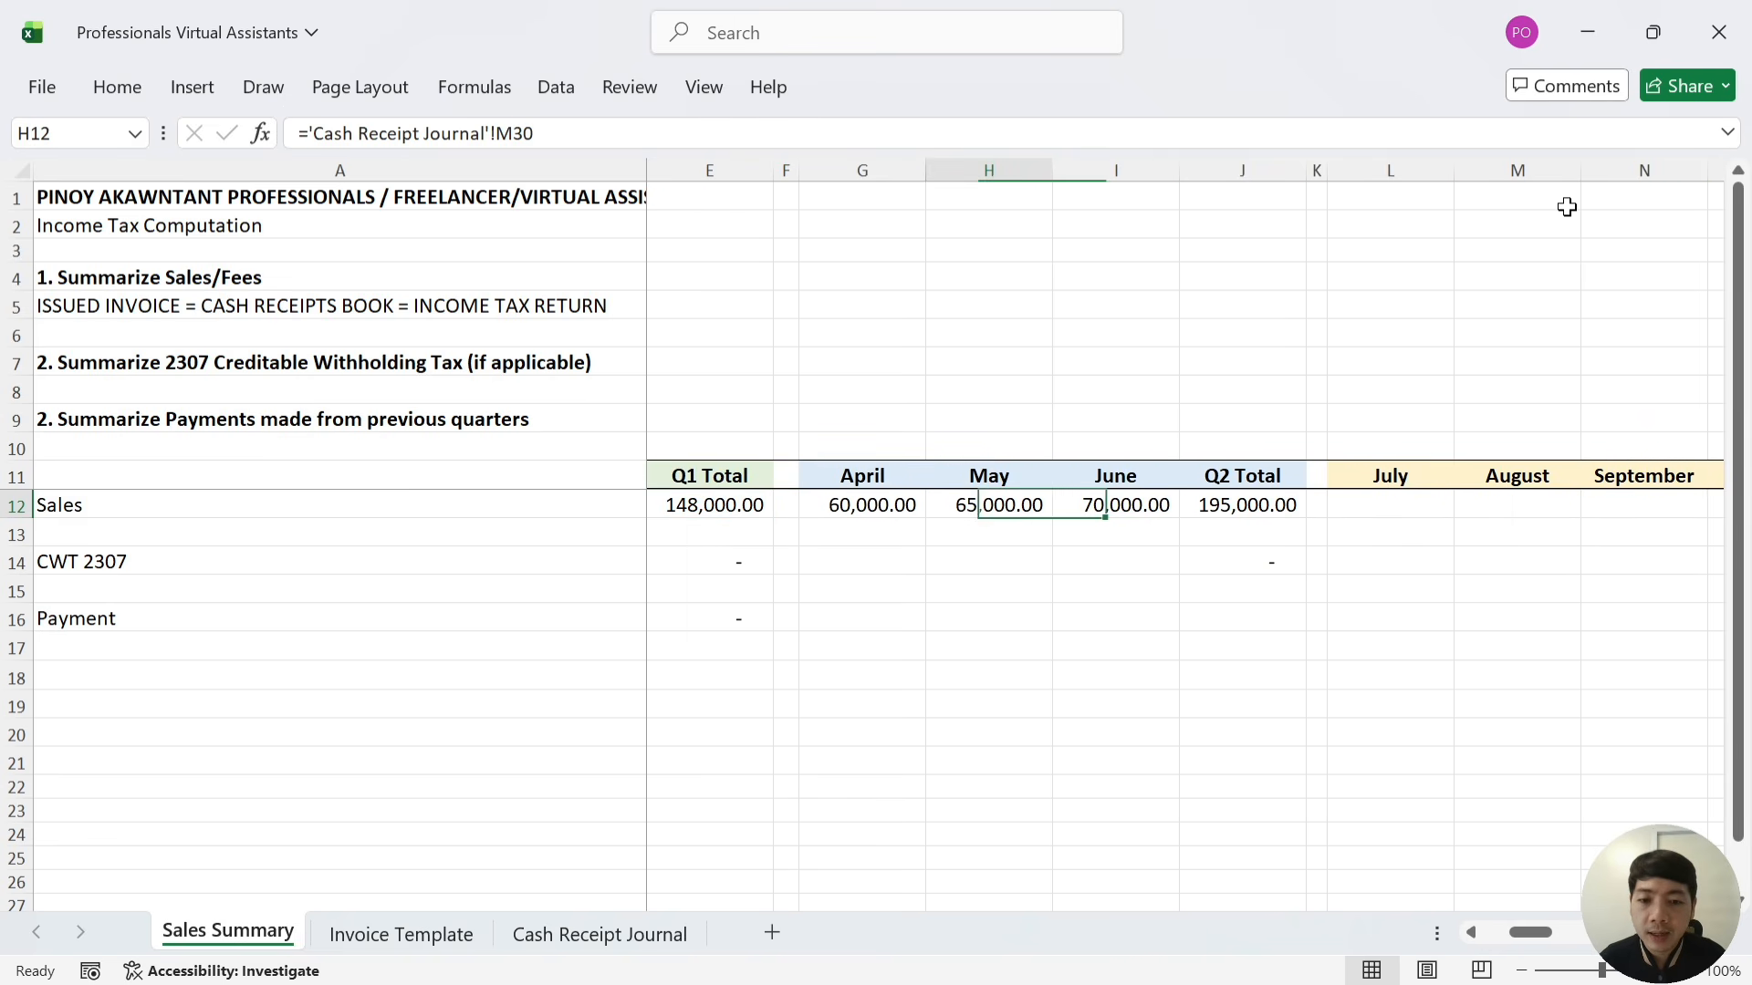
pyautogui.press('Right')
pyautogui.press('Right')
pyautogui.press('Right')
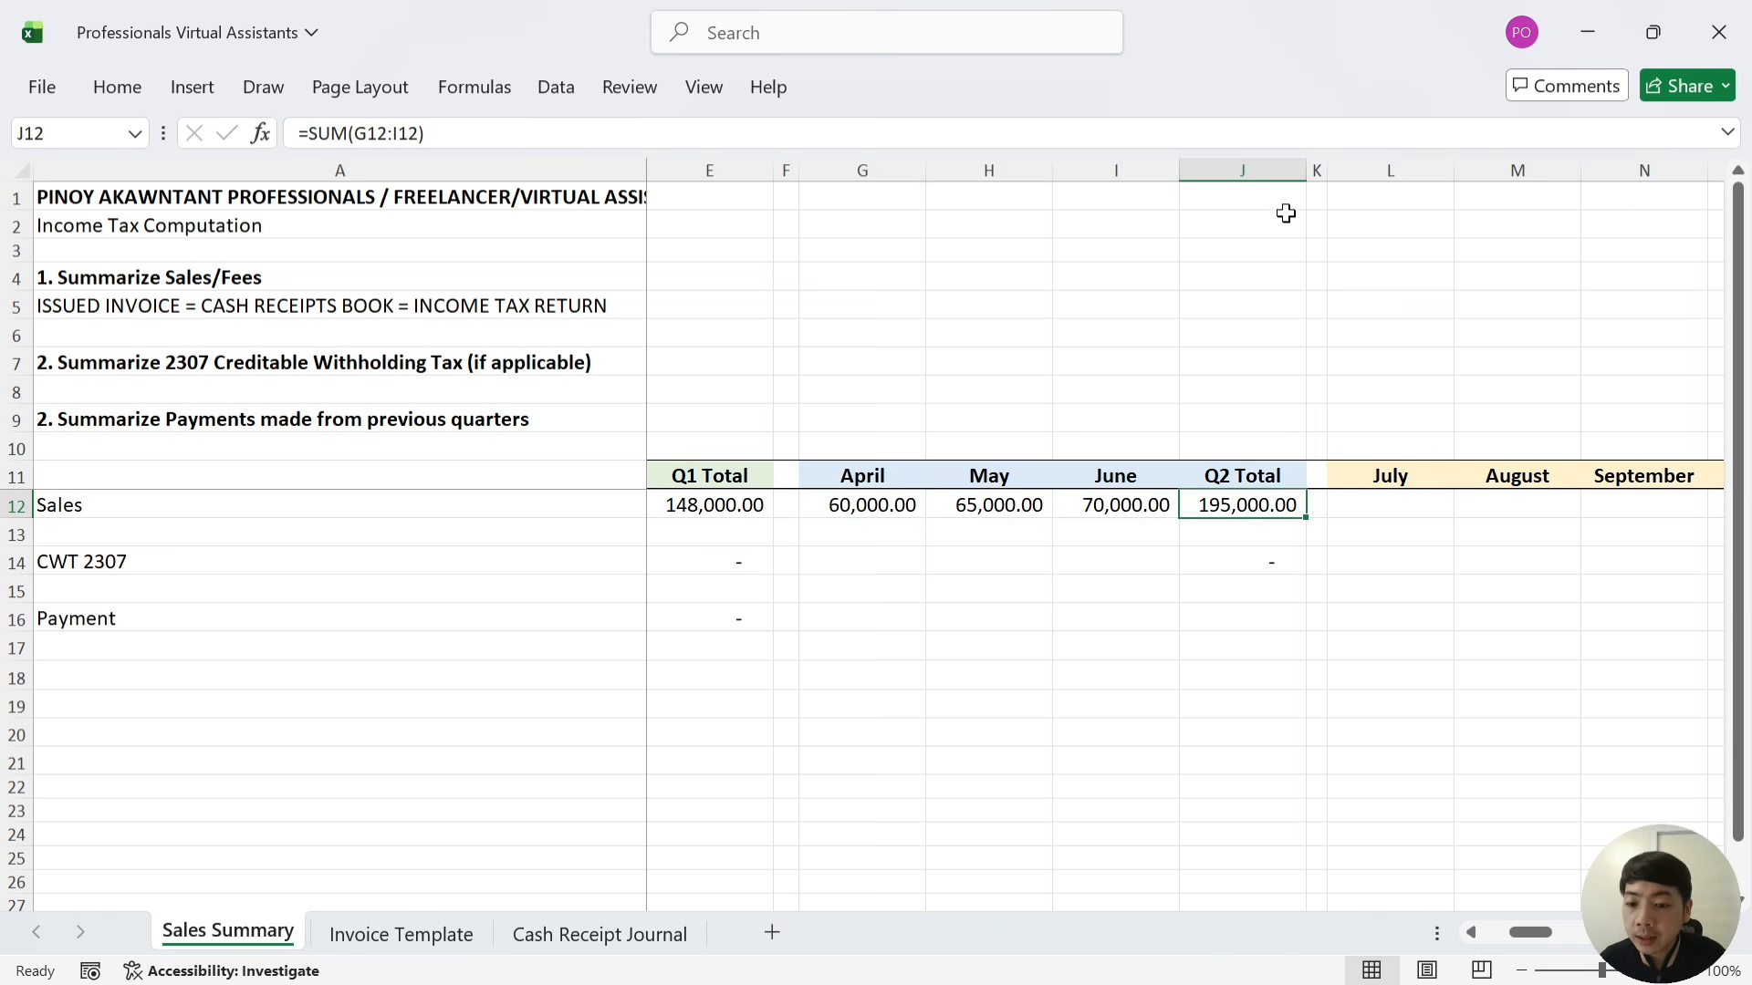
pyautogui.click(461, 933)
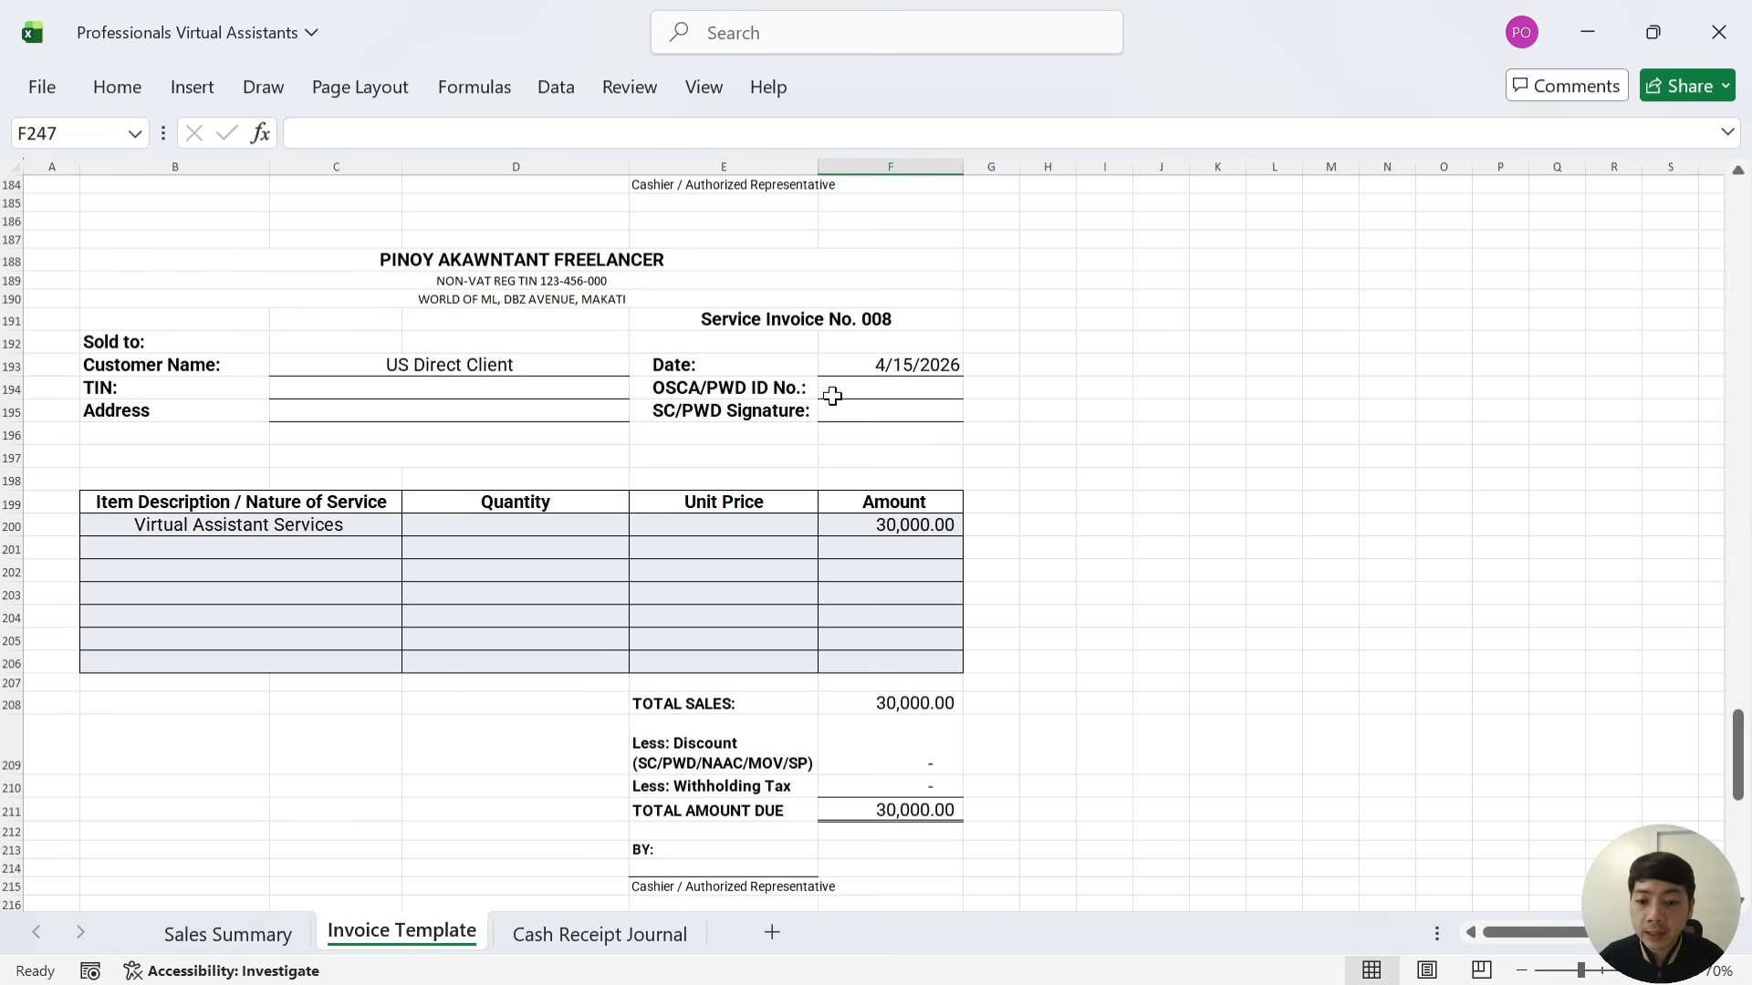
# Look over the Cash Receipt Journal, then check the April, May and June sales links on Sales Summary
pyautogui.click(629, 932)
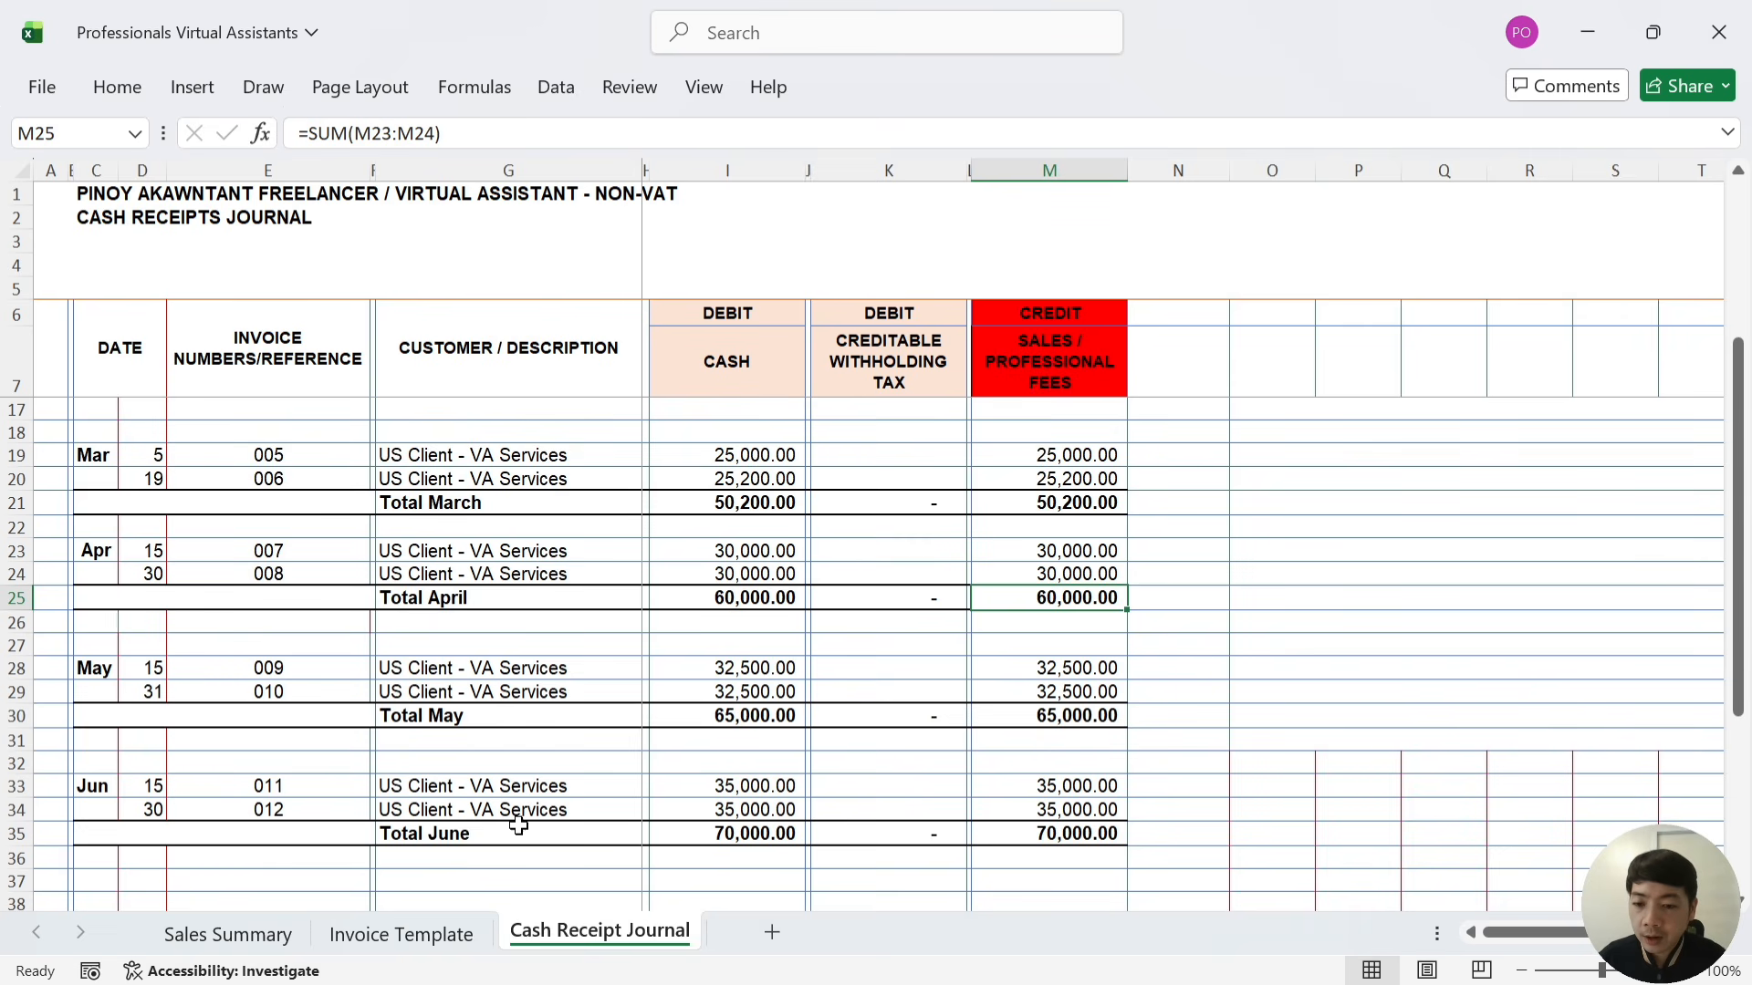
pyautogui.click(427, 923)
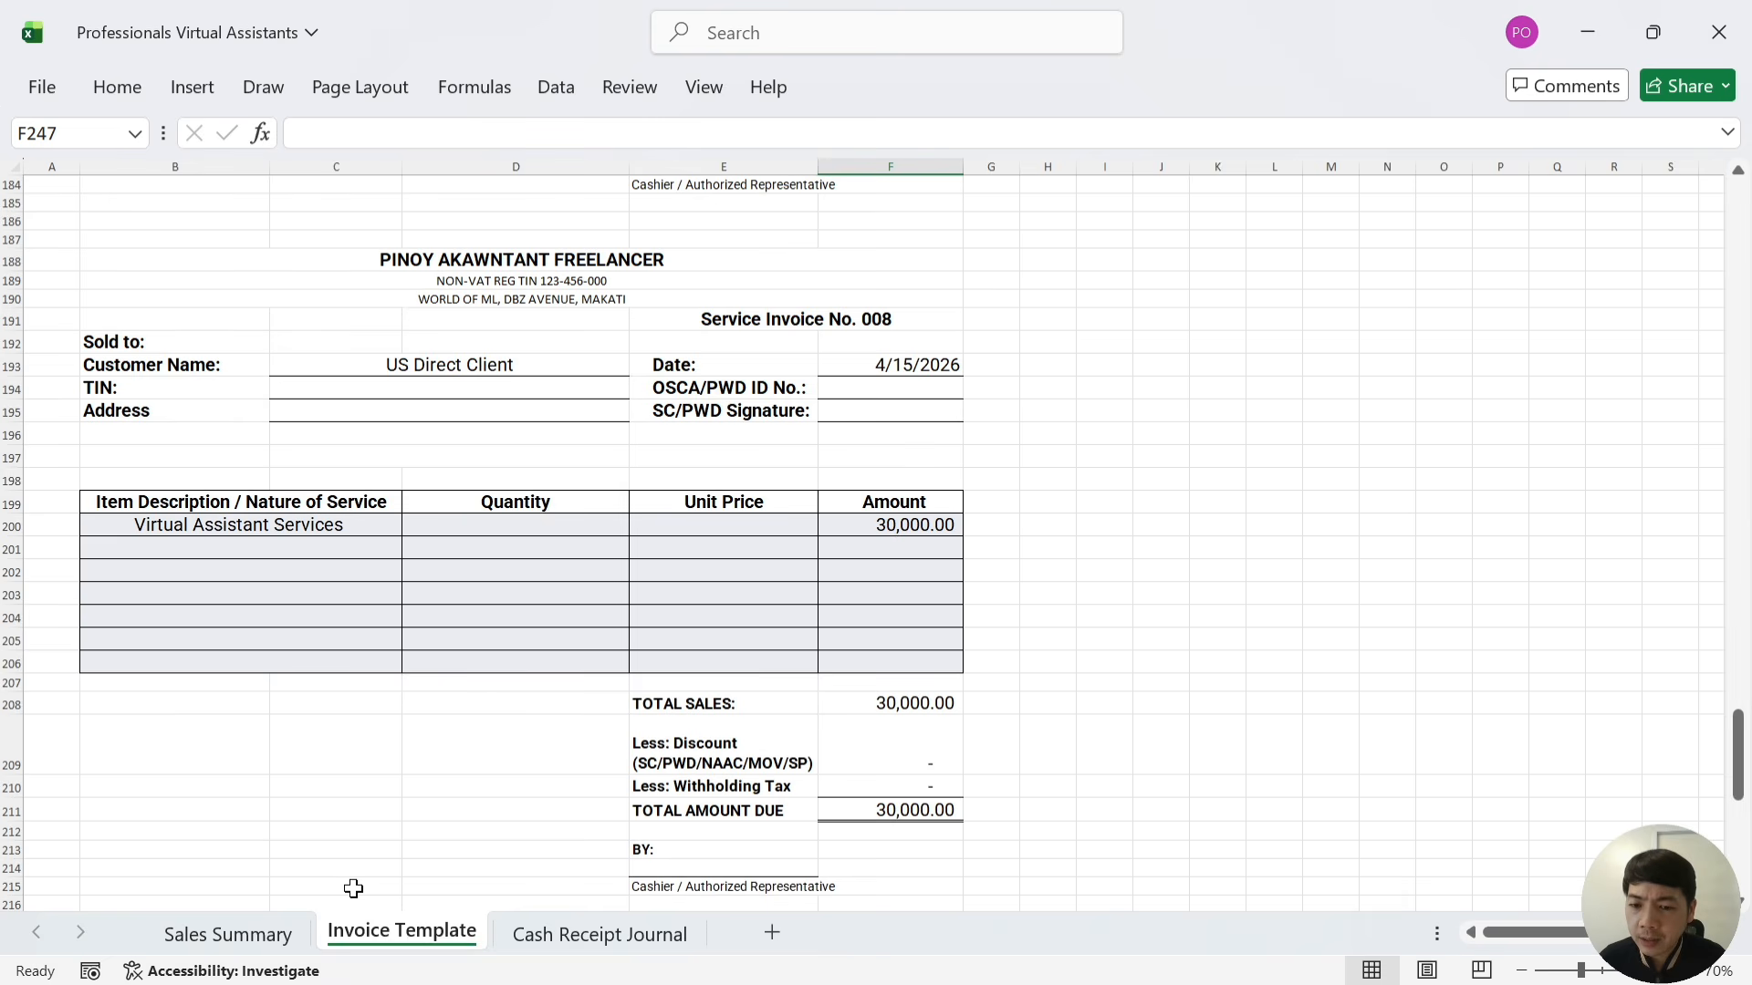
pyautogui.click(260, 932)
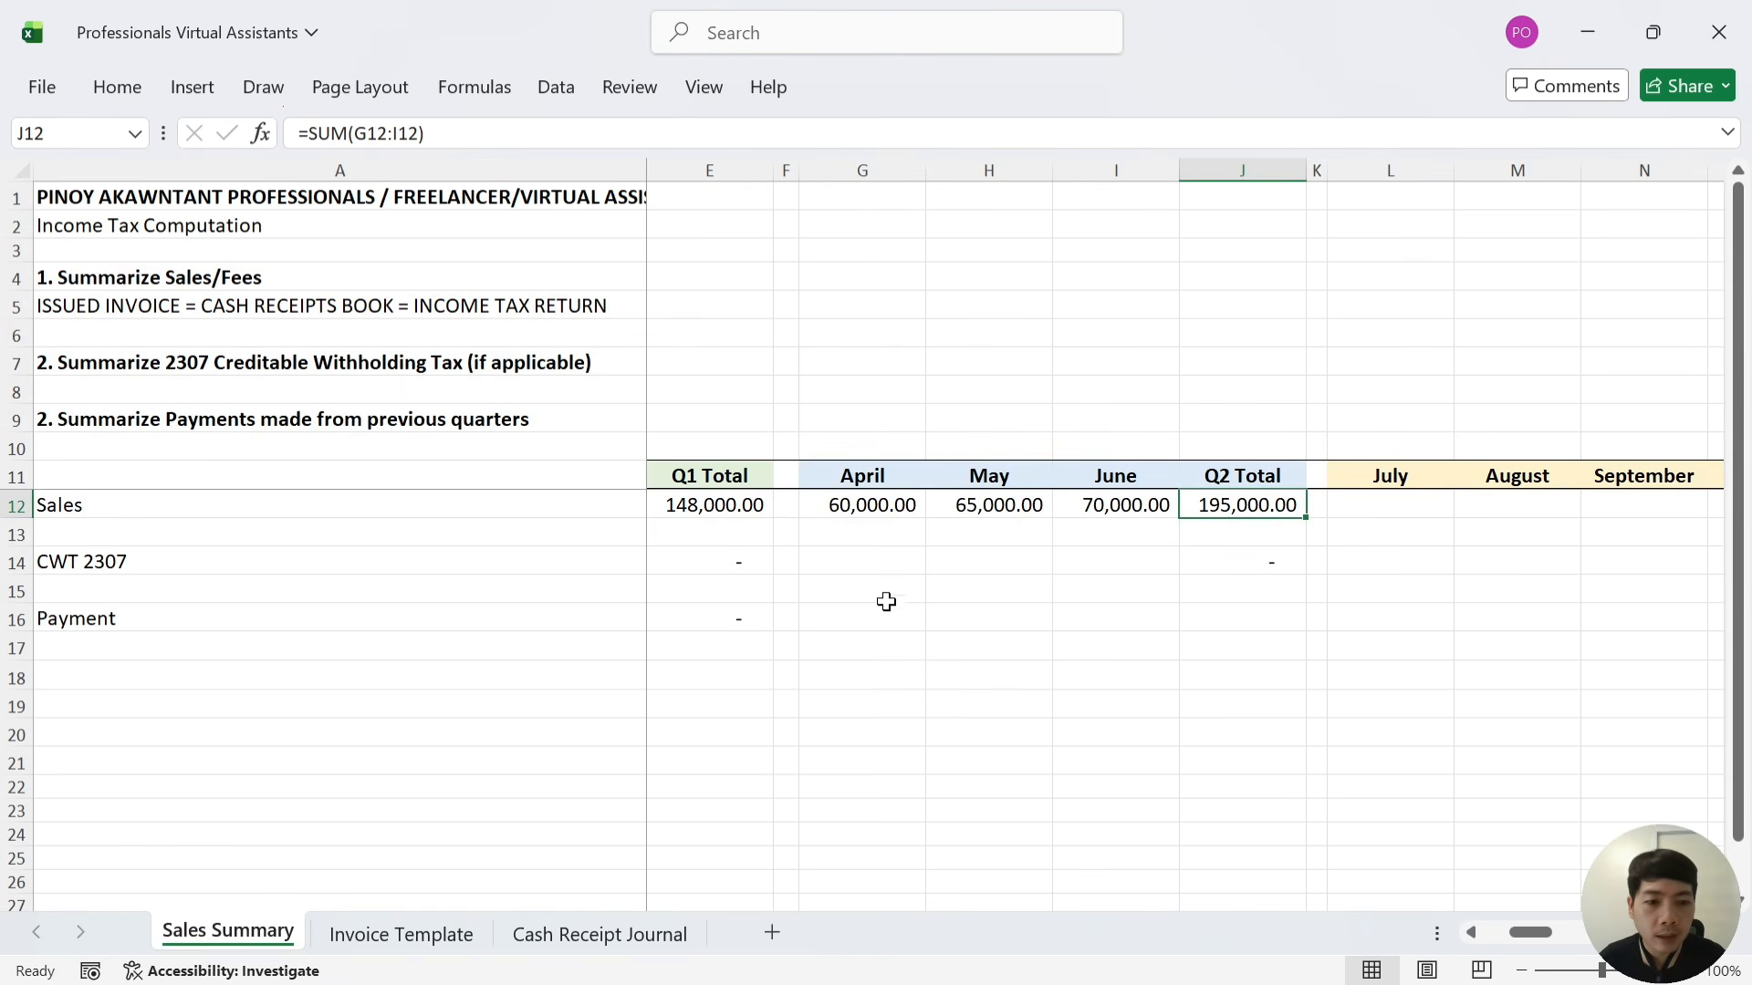
pyautogui.click(1362, 511)
pyautogui.press('Left')
pyautogui.press('Left')
pyautogui.press('Left')
pyautogui.press('Left')
pyautogui.press('Left')
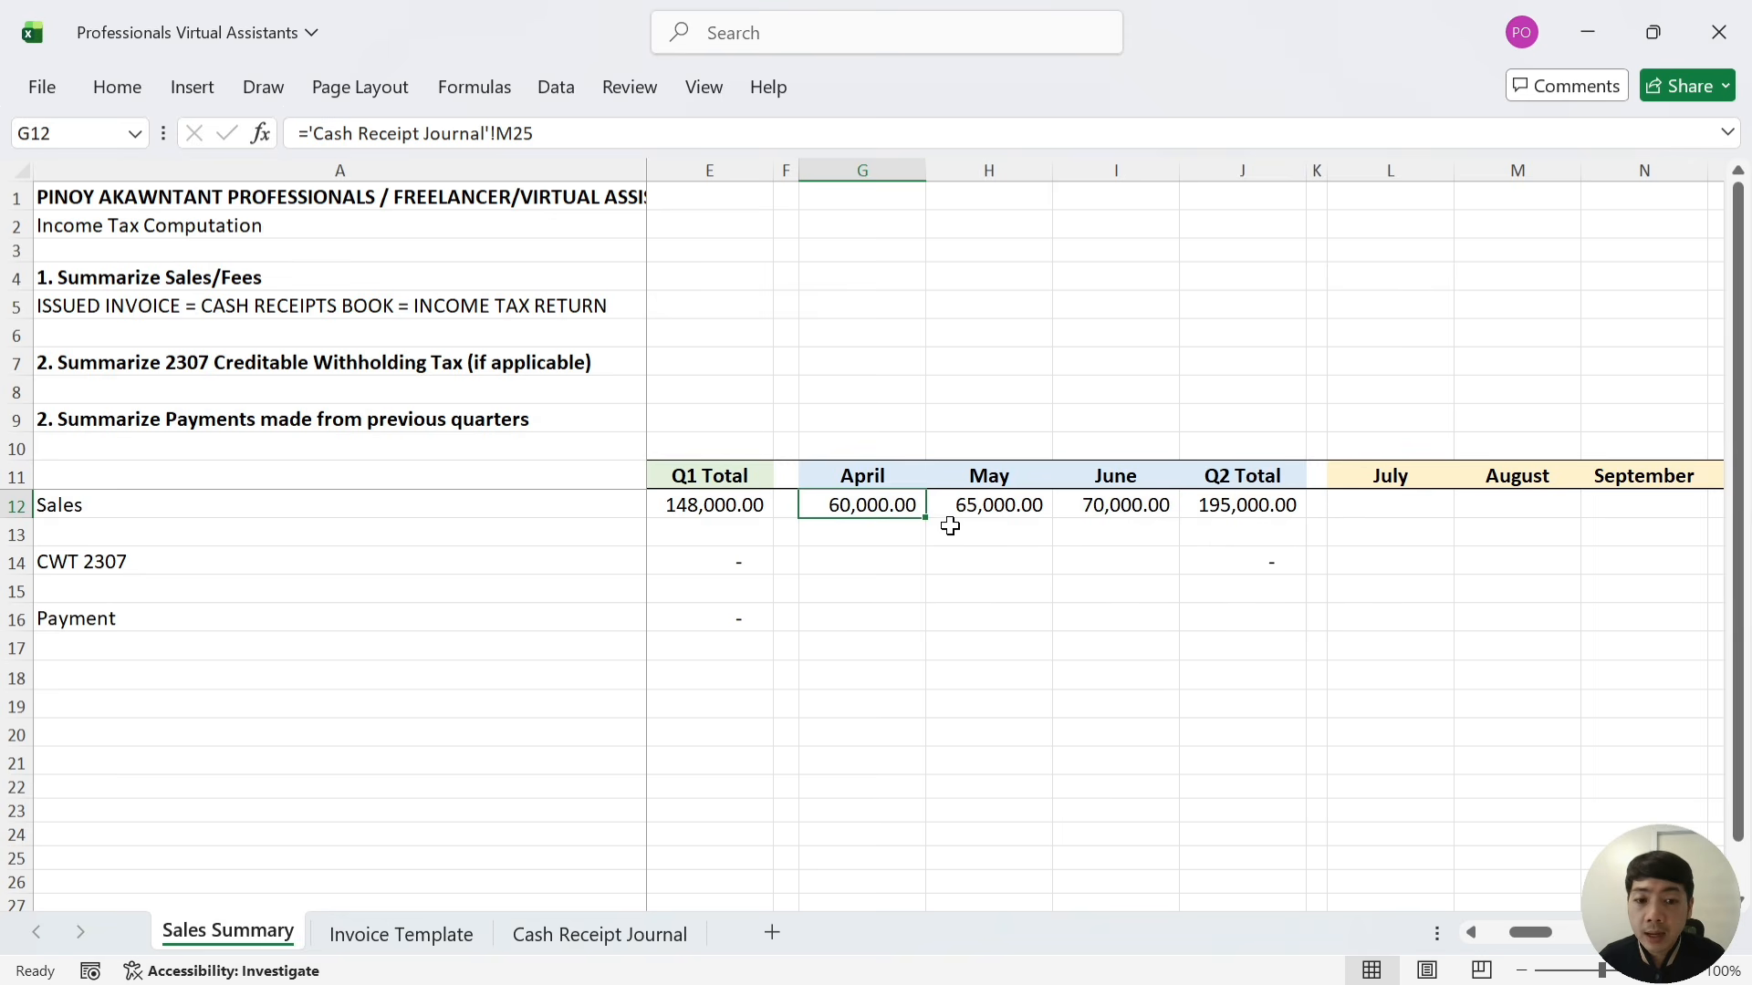
pyautogui.click(976, 508)
pyautogui.click(1113, 503)
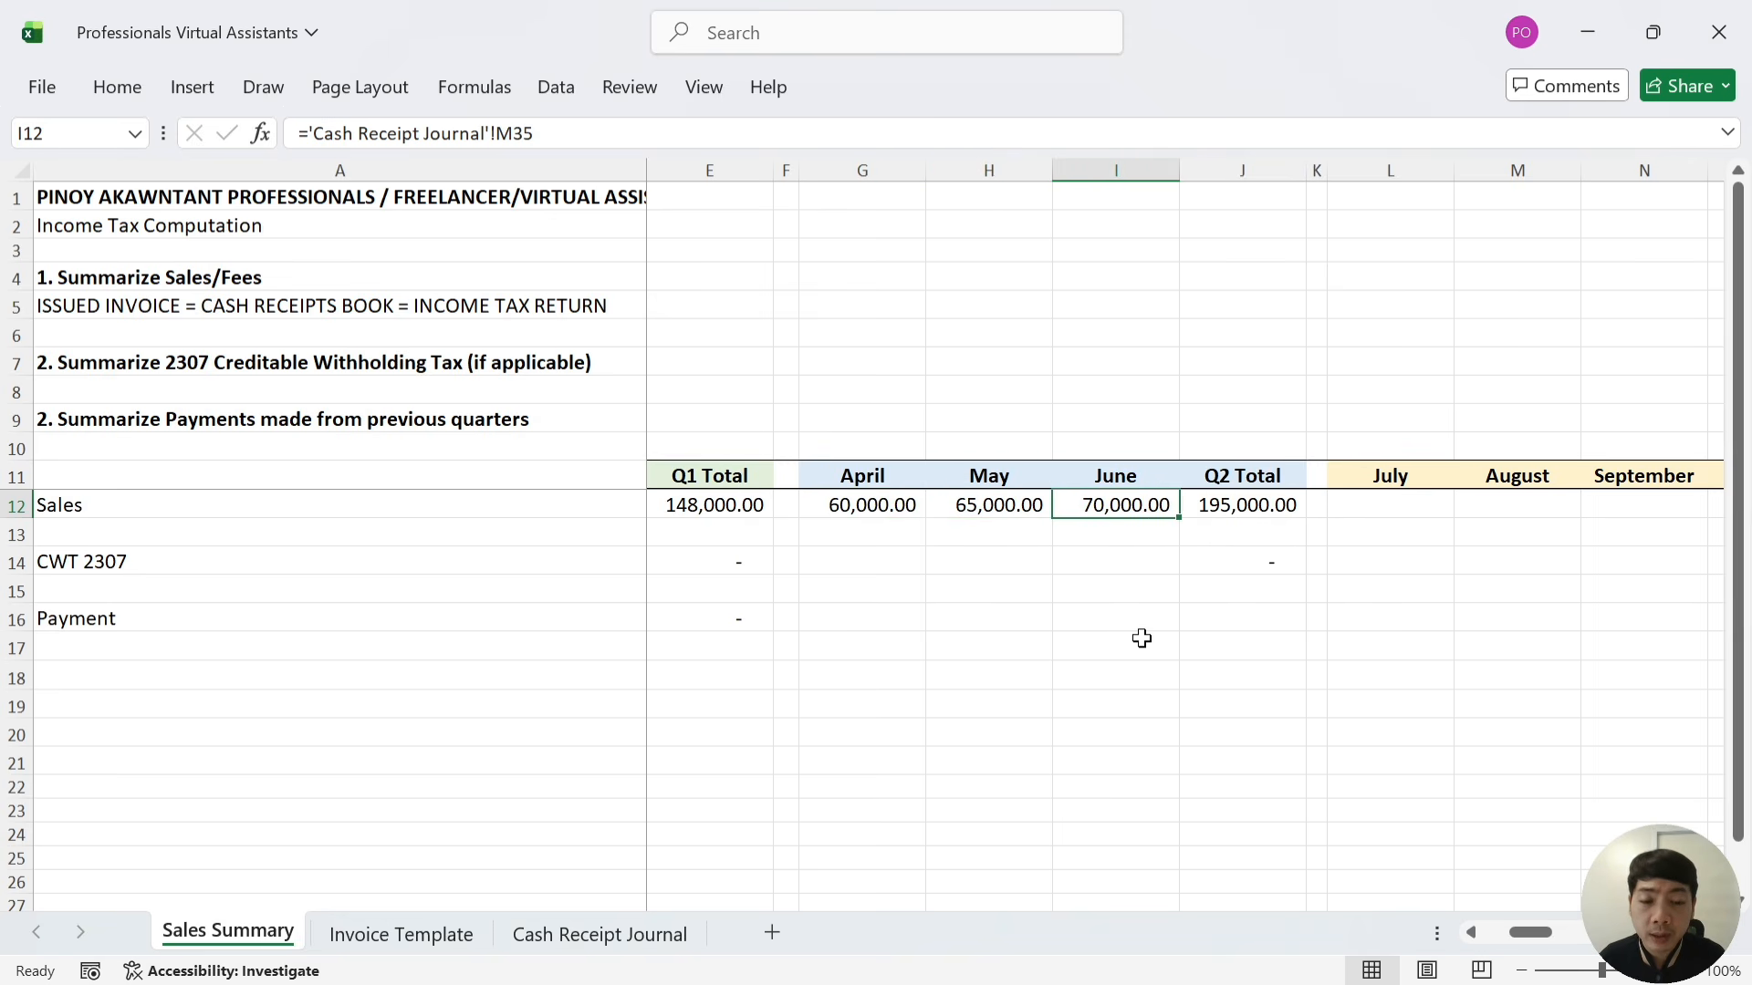
# Compare against the Cash Receipt Journal's monthly totals, then return to the Sales Summary sheet
pyautogui.click(617, 944)
pyautogui.scroll(-1, 1022, 675)
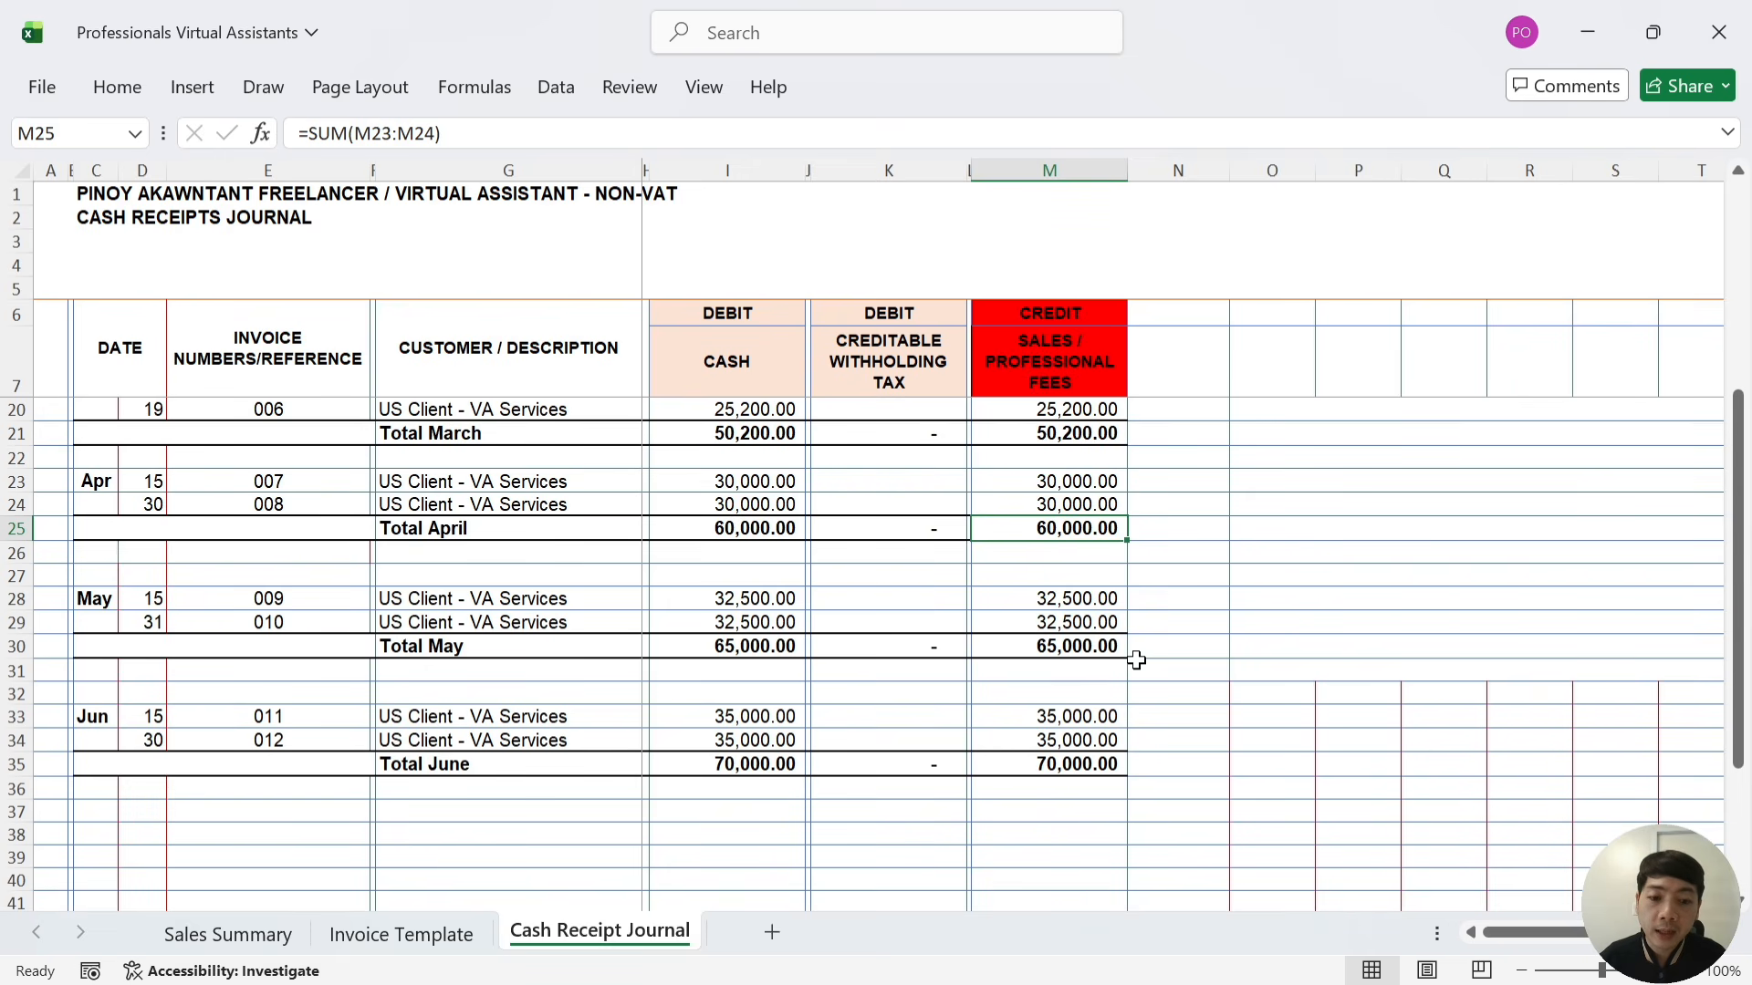
pyautogui.scroll(-1, 1111, 758)
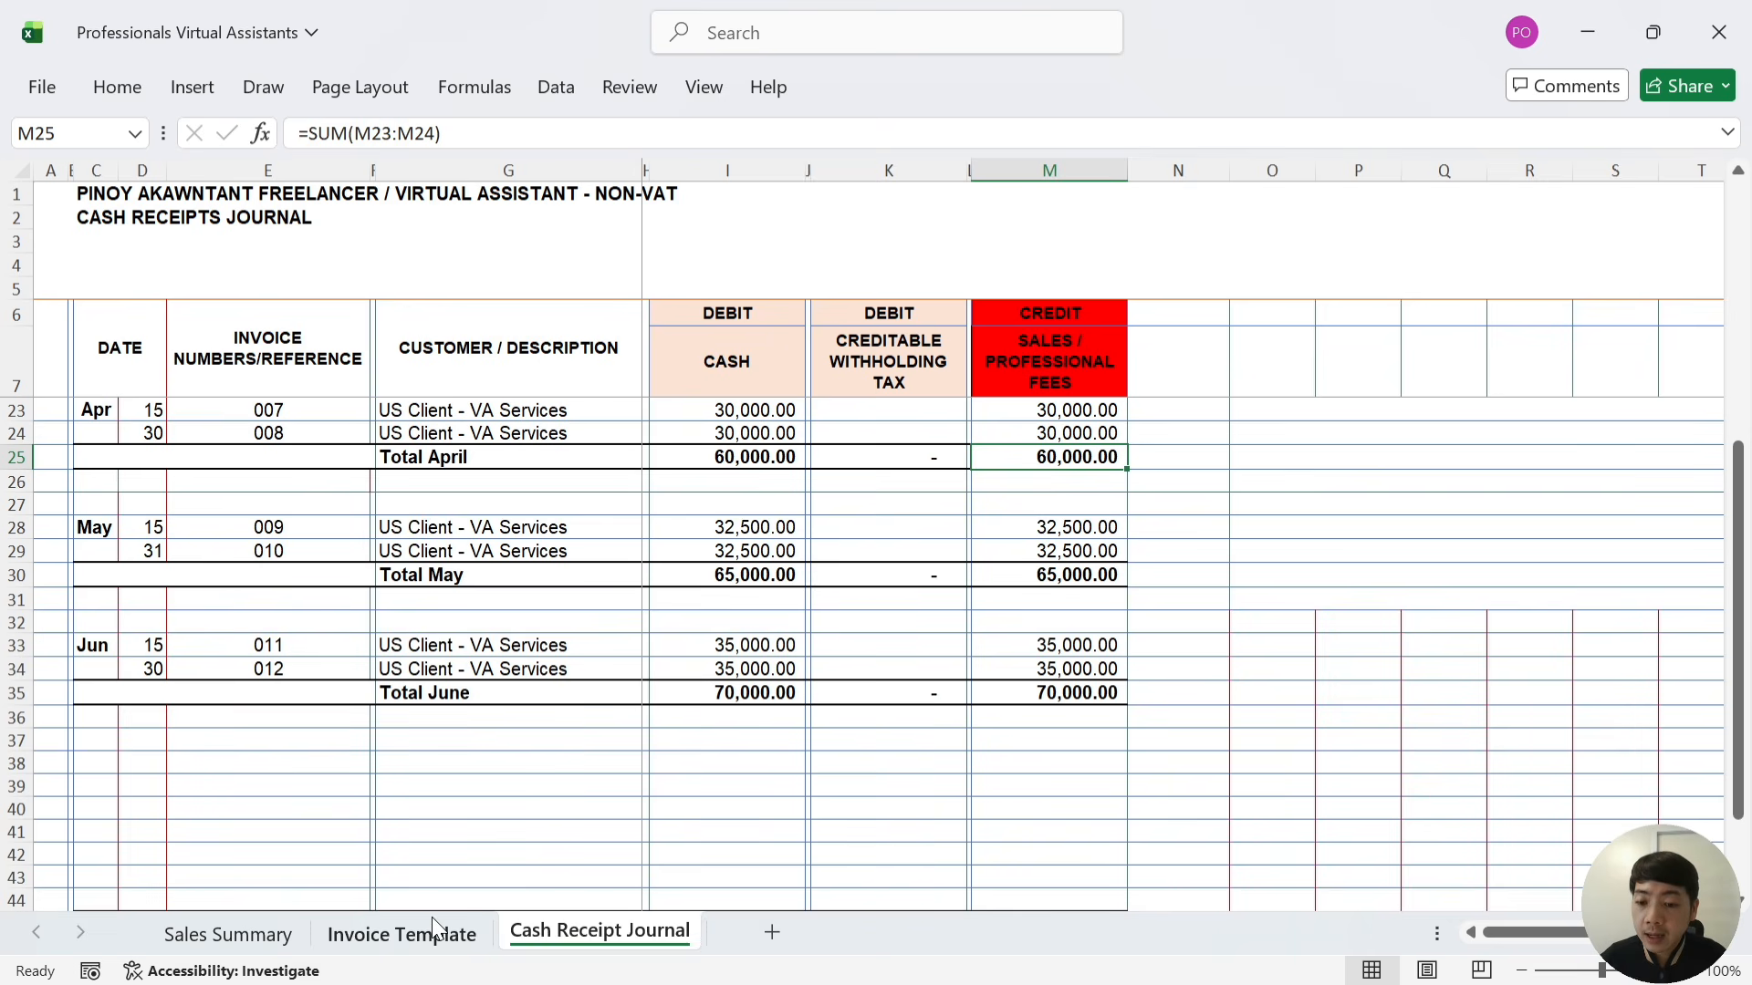
pyautogui.click(257, 939)
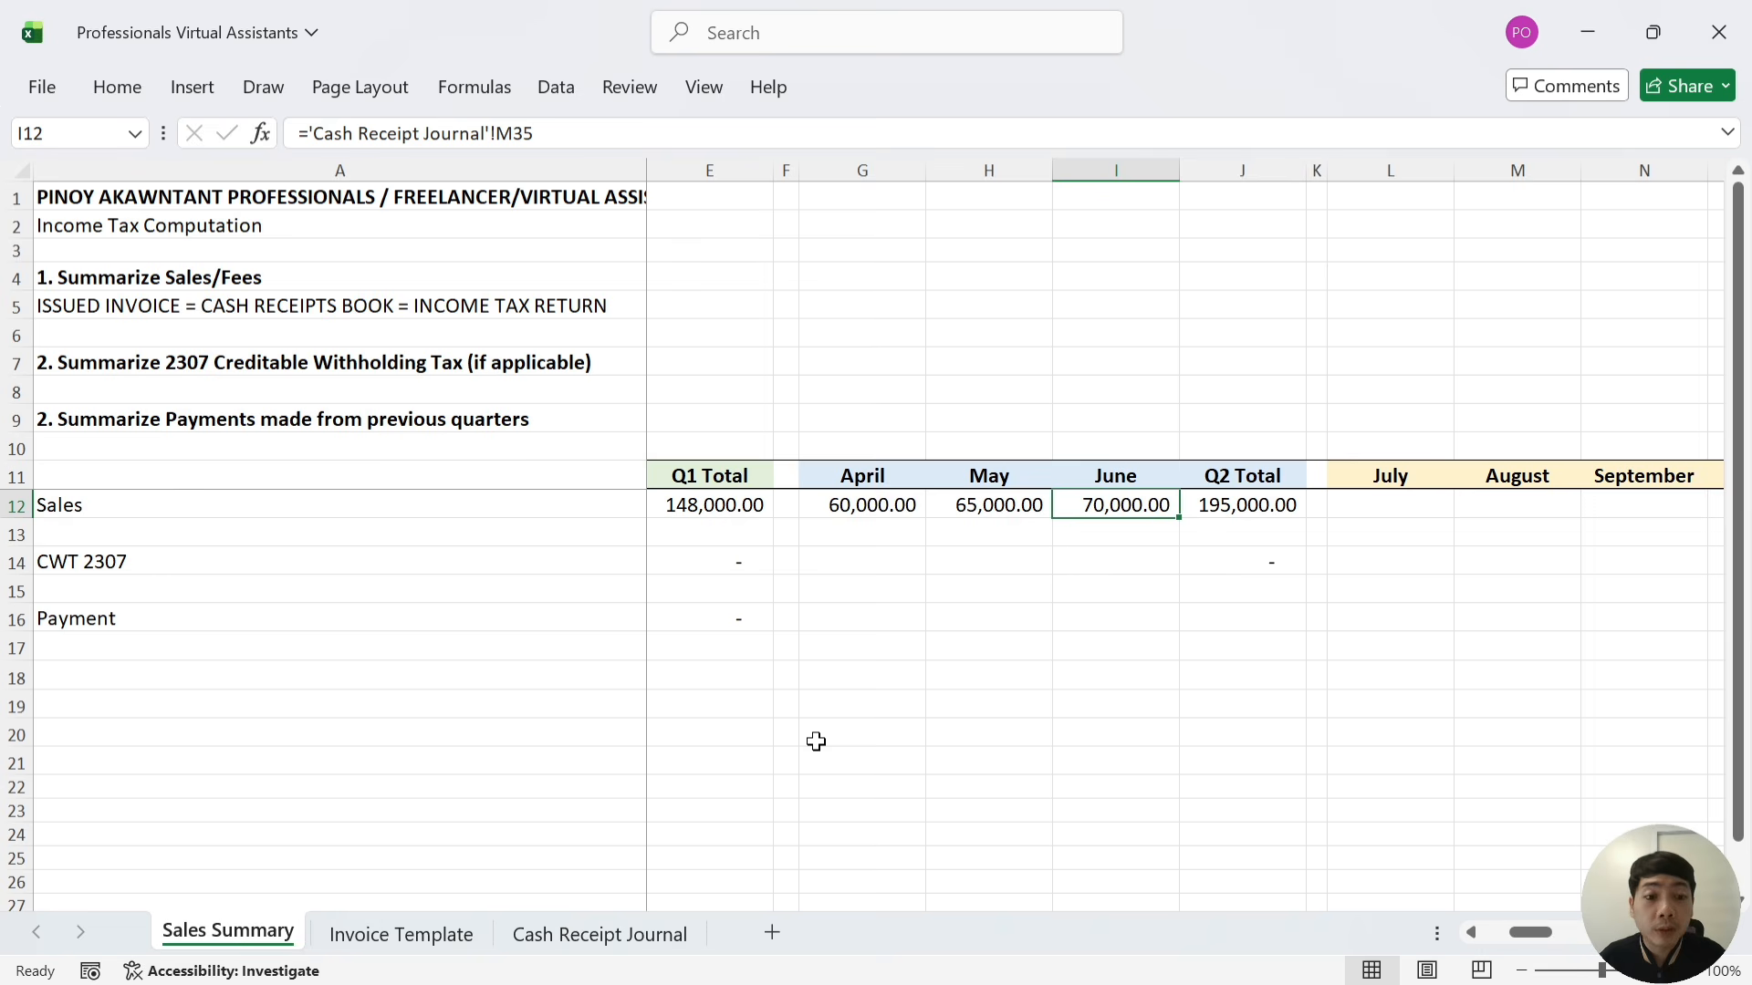
# Read the 343,000.00 total, 250,000.00 reduction, 93,000.00 taxable income, 8% rate and 7,440.00 tax due formulas
pyautogui.press('Right')
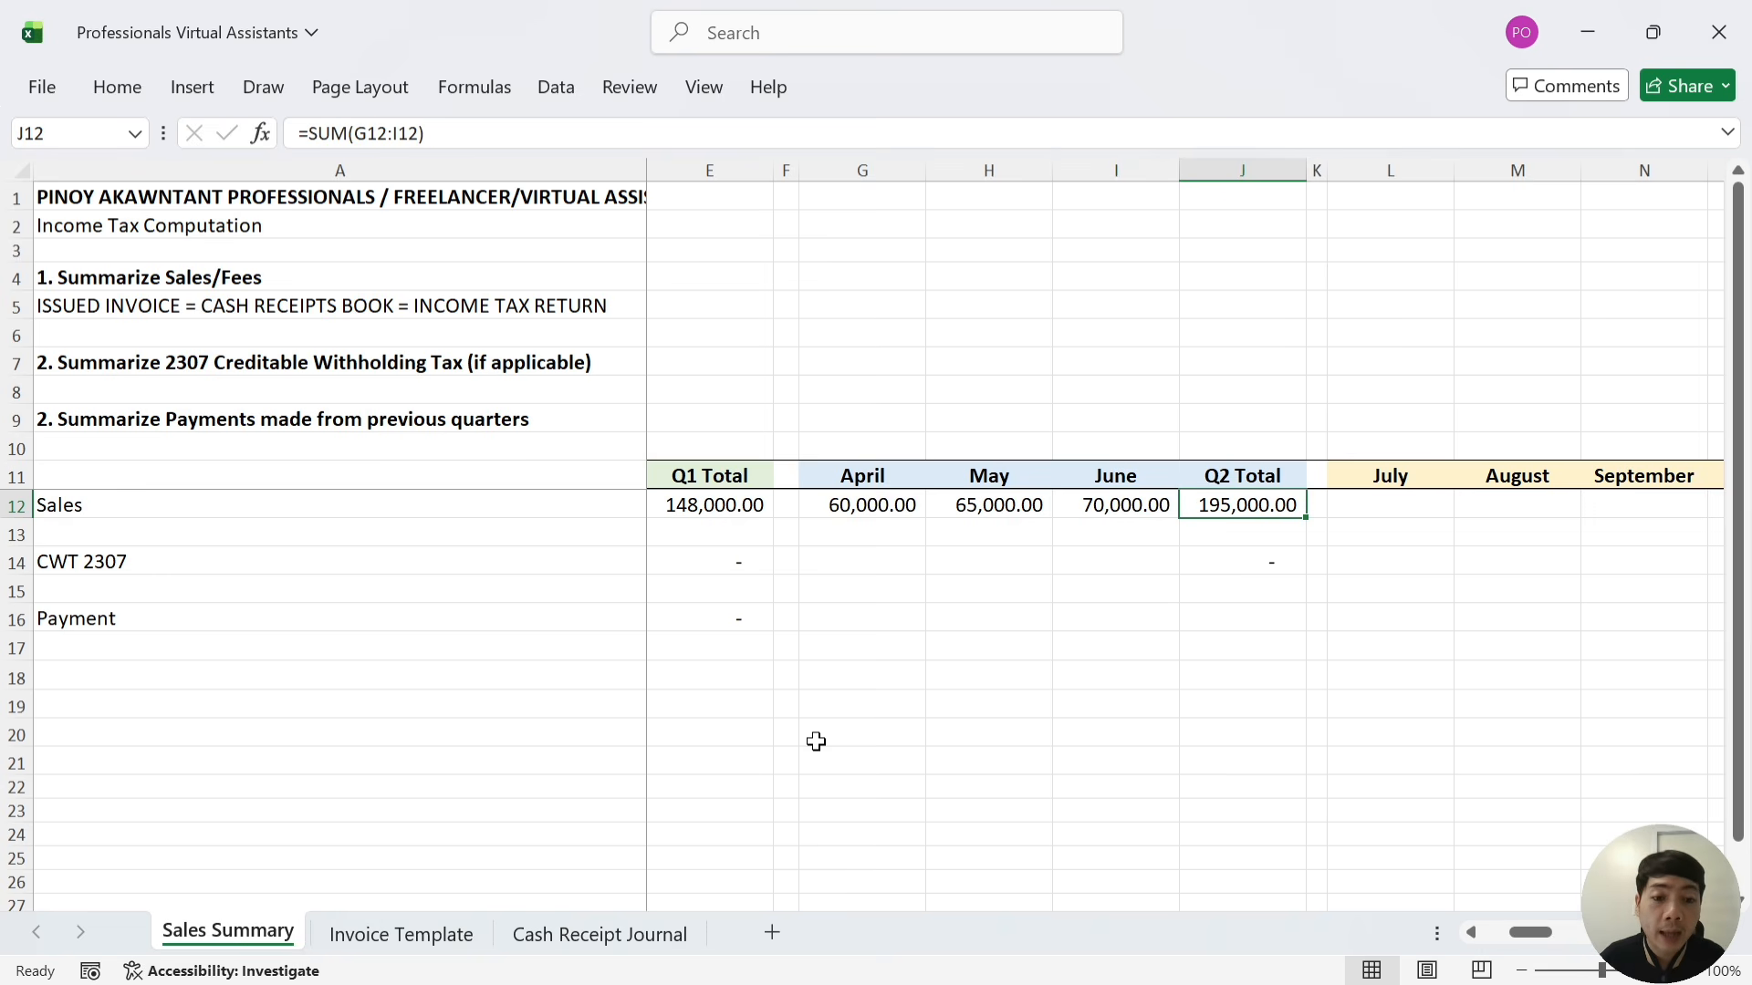
pyautogui.press('Right')
pyautogui.press('Right')
pyautogui.press('Right')
pyautogui.press('Right')
pyautogui.press('Right')
pyautogui.press('Right')
pyautogui.press('Right')
pyautogui.press('Right')
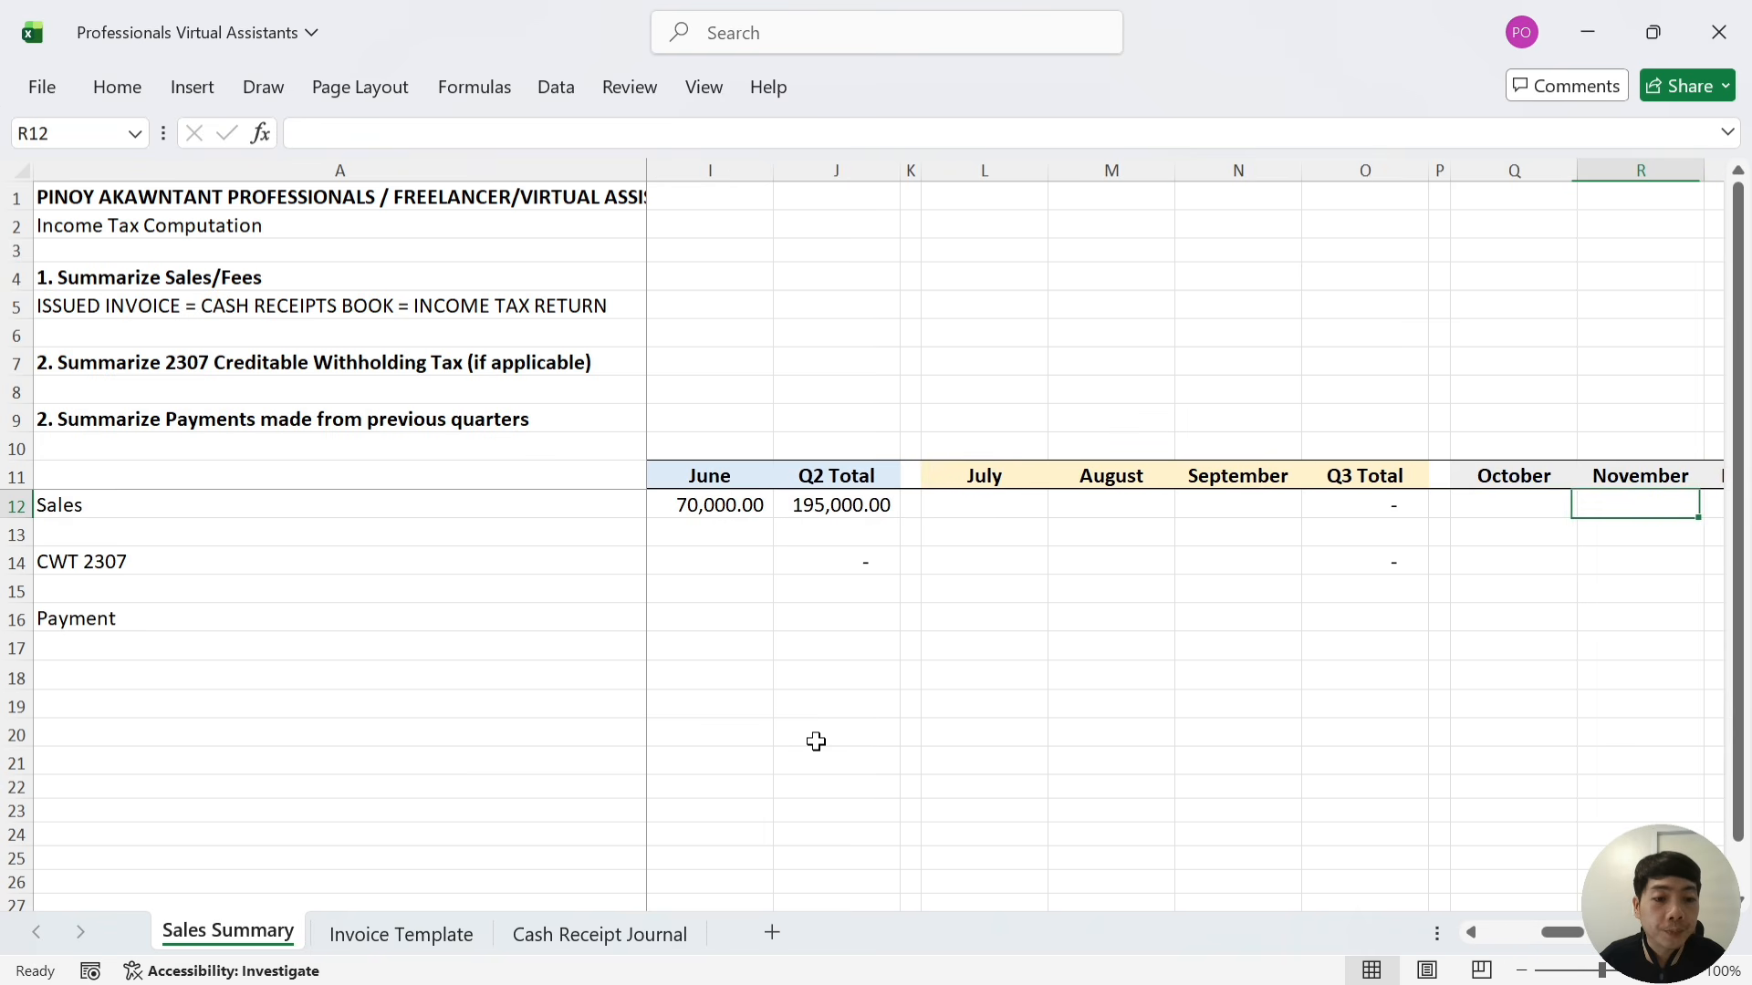
pyautogui.press('Right')
pyautogui.press('Right')
pyautogui.press('Right')
pyautogui.press('Right')
pyautogui.press('Right')
pyautogui.press('Right')
pyautogui.press('Right')
pyautogui.press('Right')
pyautogui.press('Right')
pyautogui.press('Left')
pyautogui.press('Left')
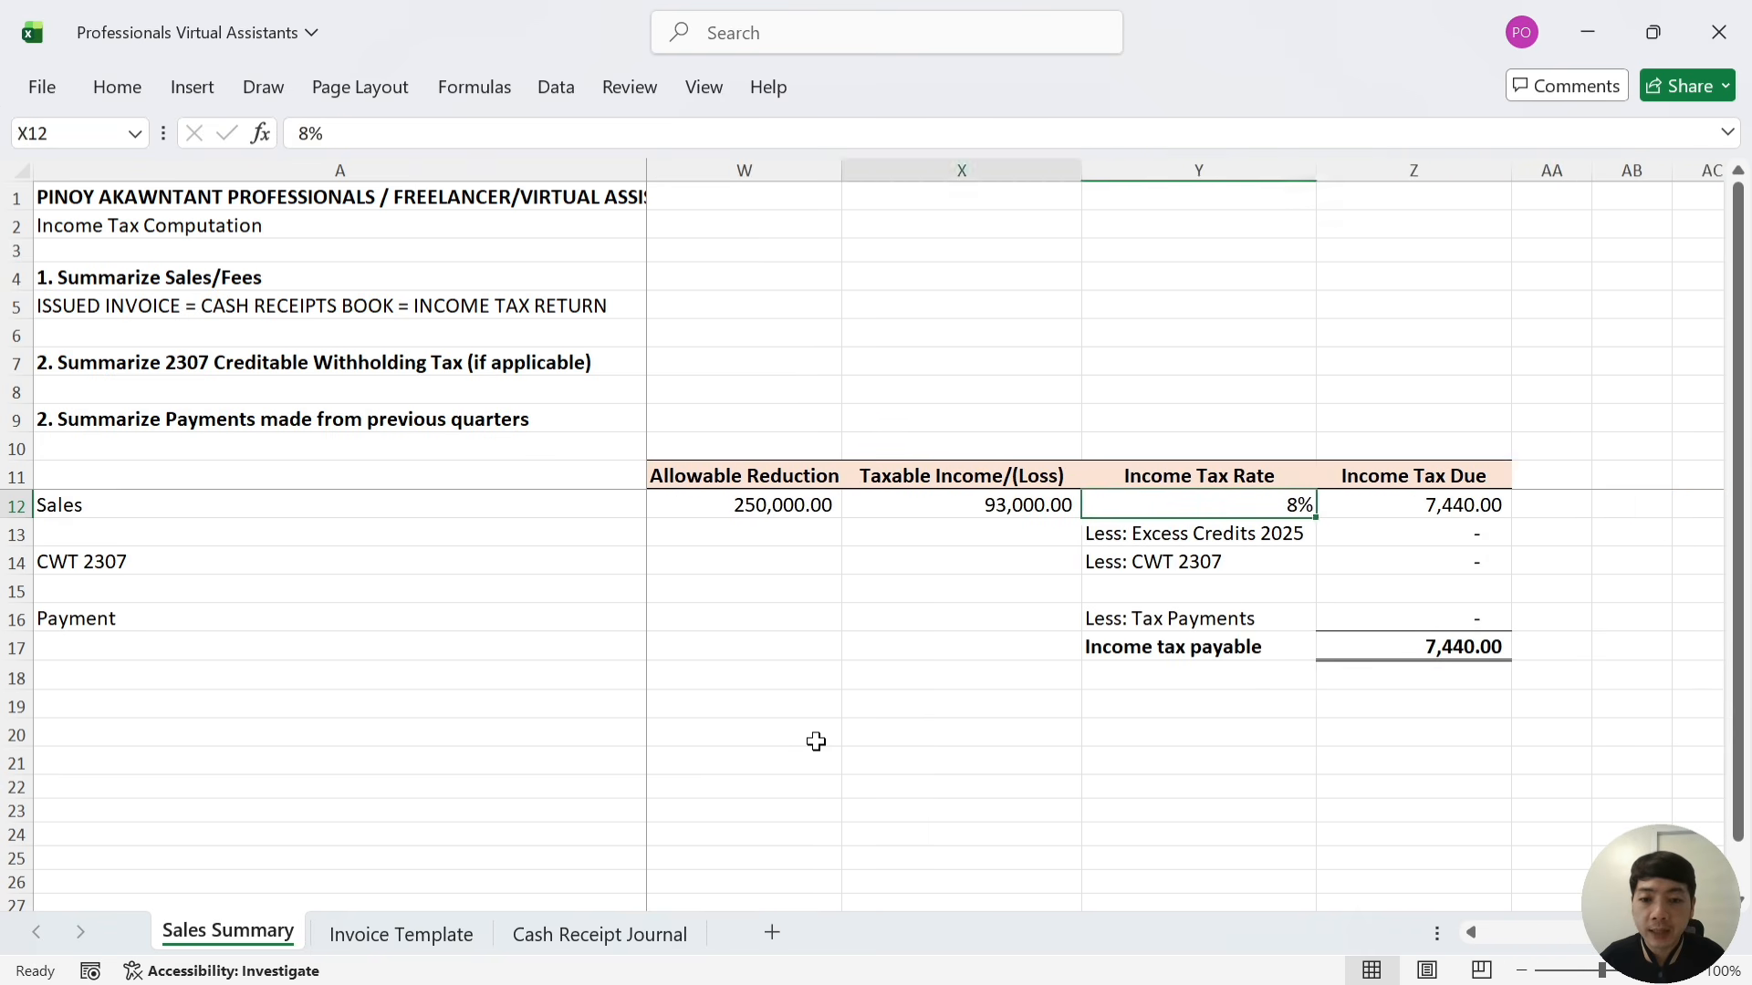
pyautogui.press('Left')
pyautogui.press('Left')
pyautogui.press('Left')
pyautogui.press('Right')
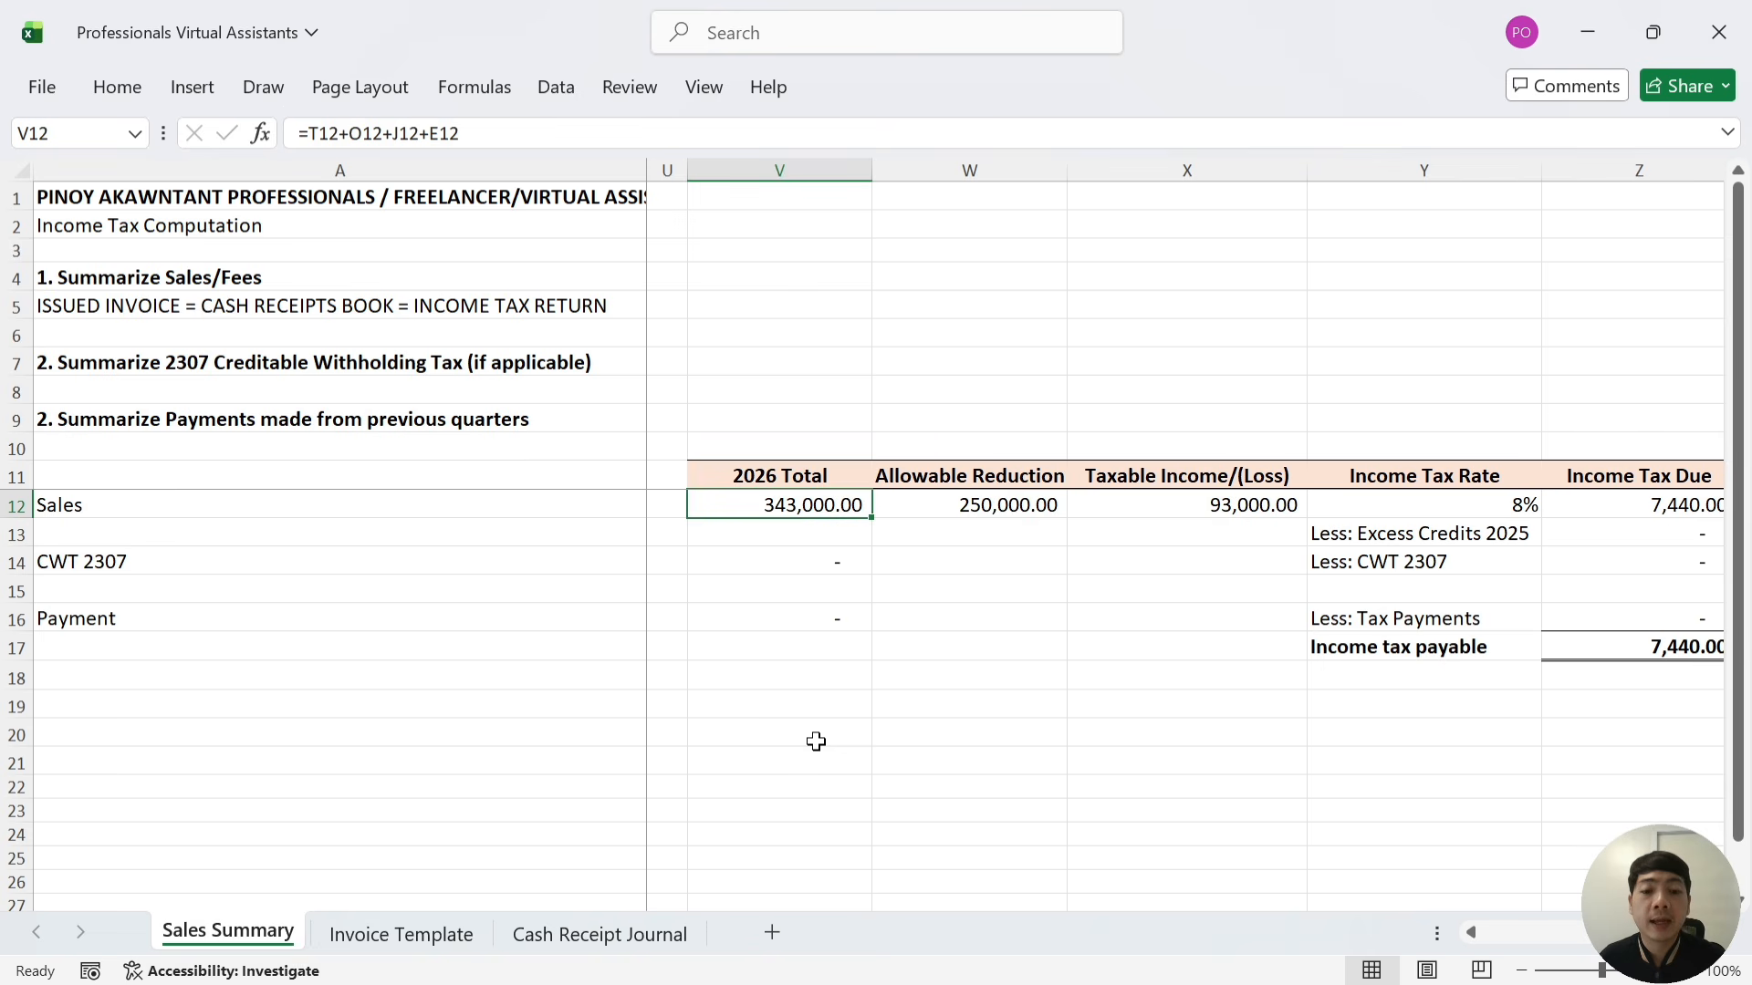
pyautogui.press('Right')
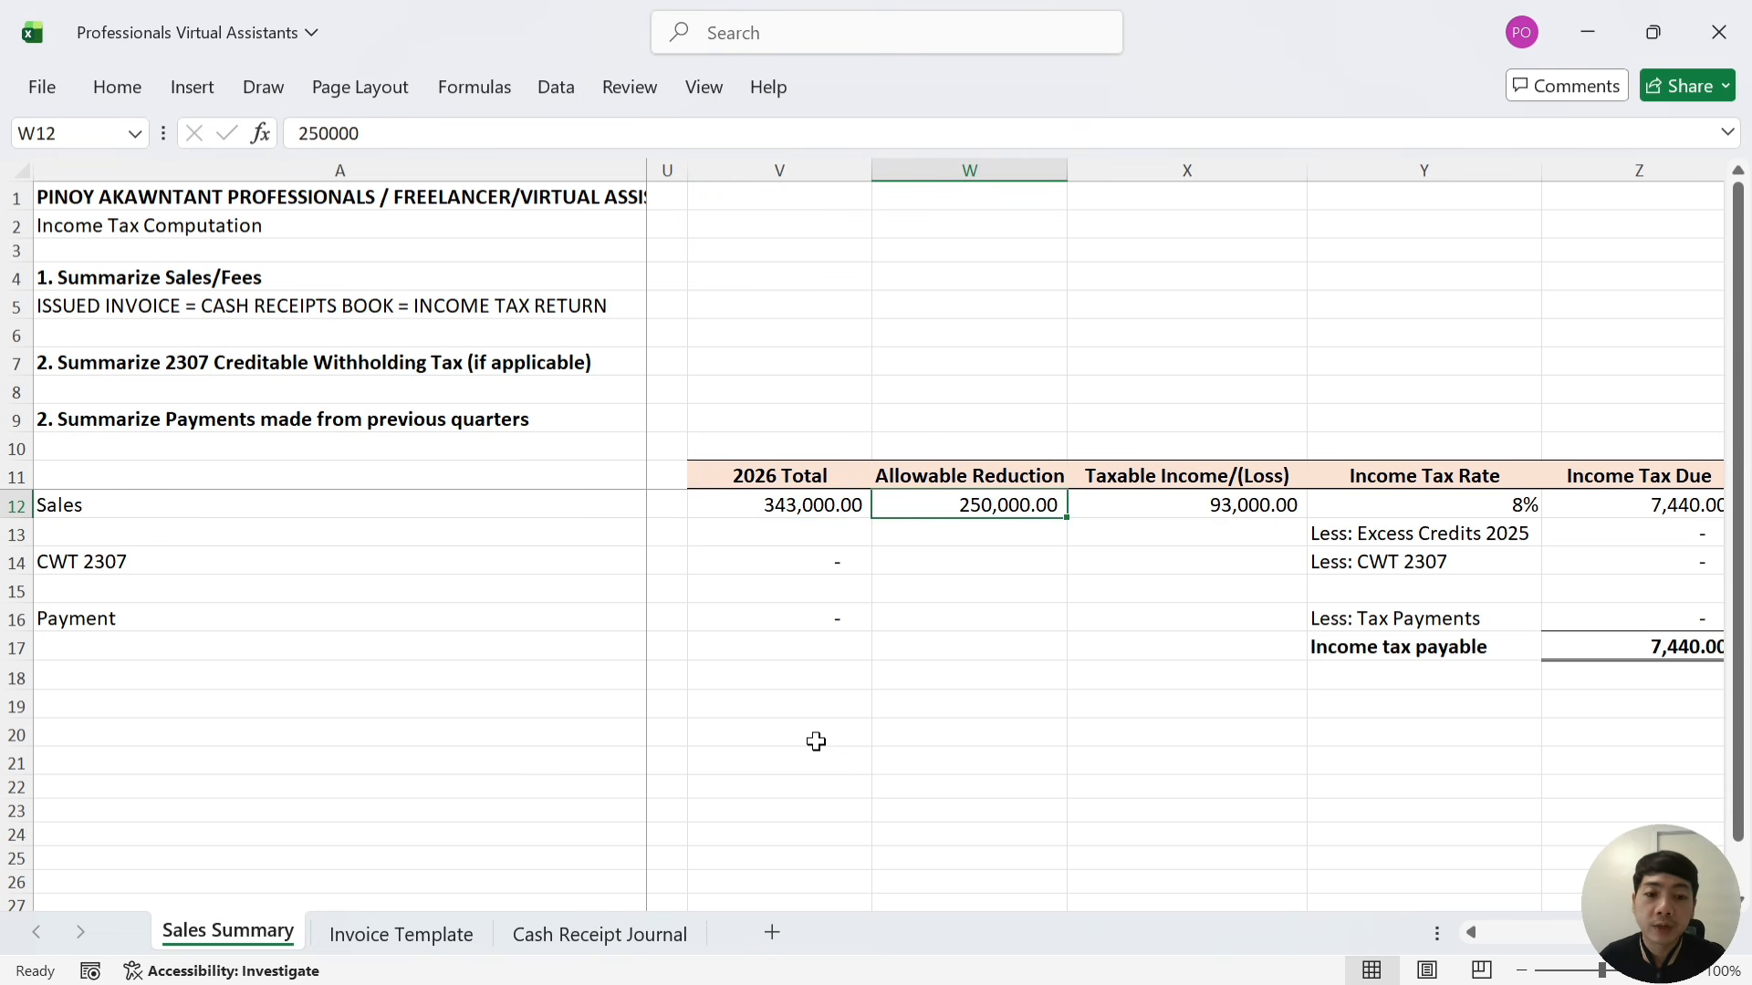
pyautogui.press('Right')
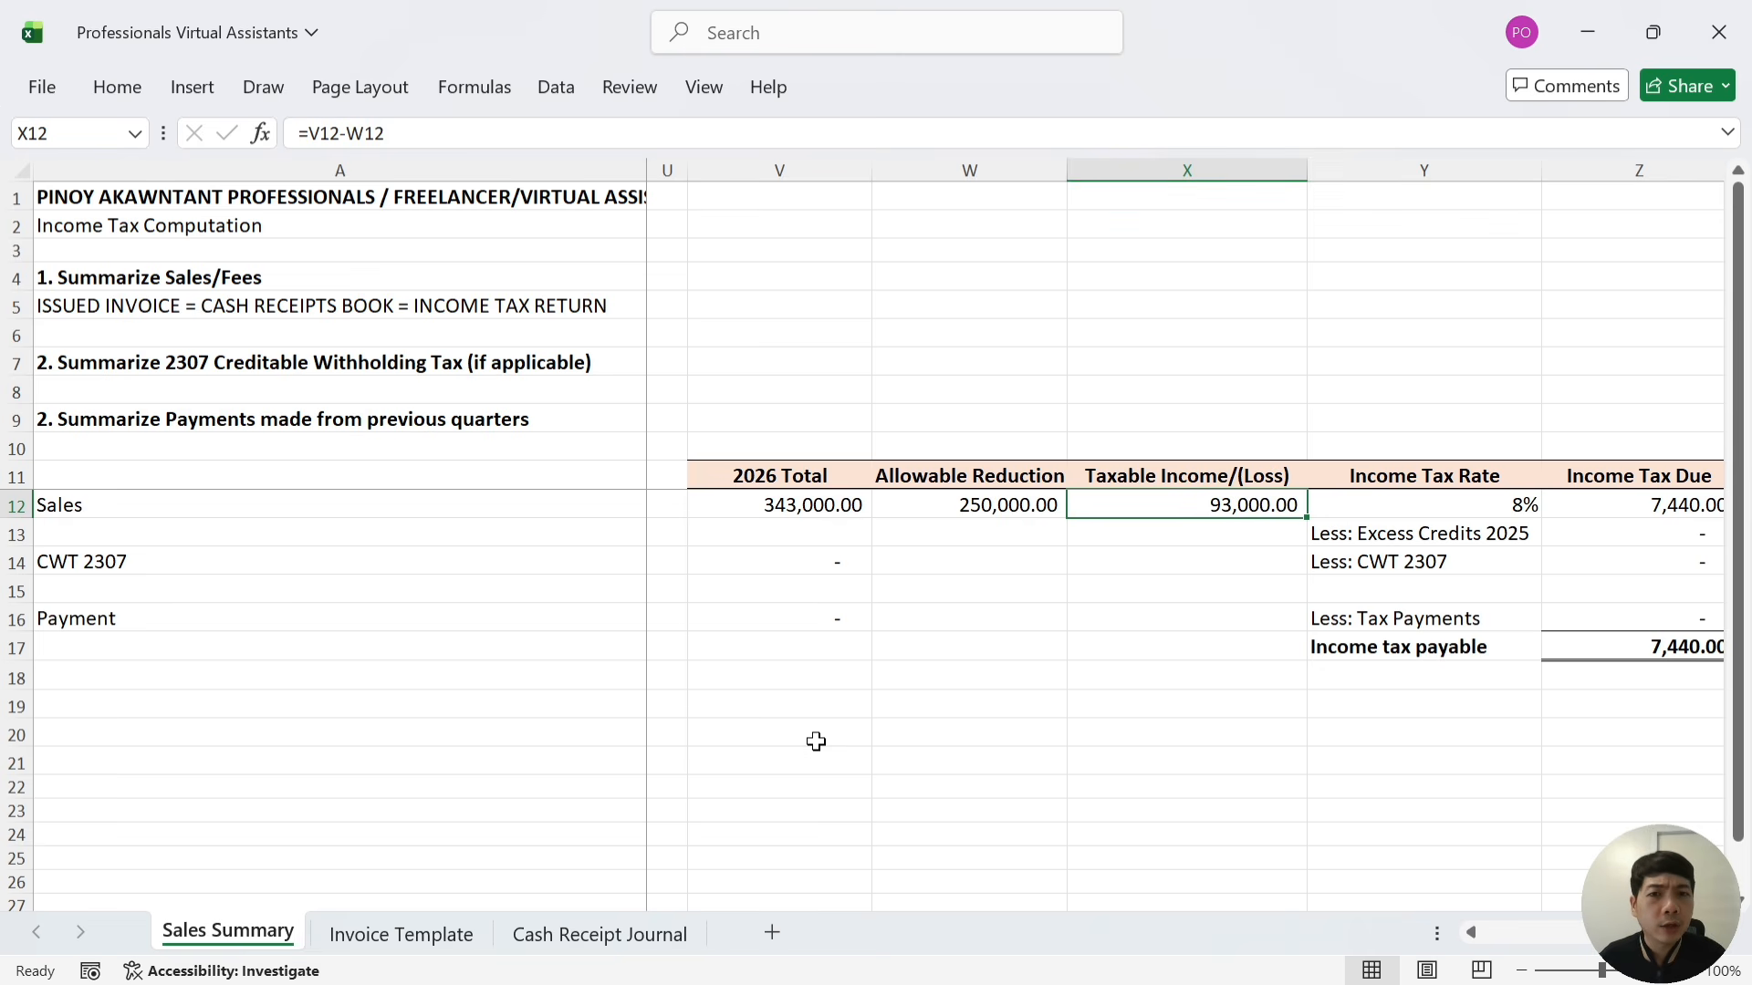
pyautogui.press('Right')
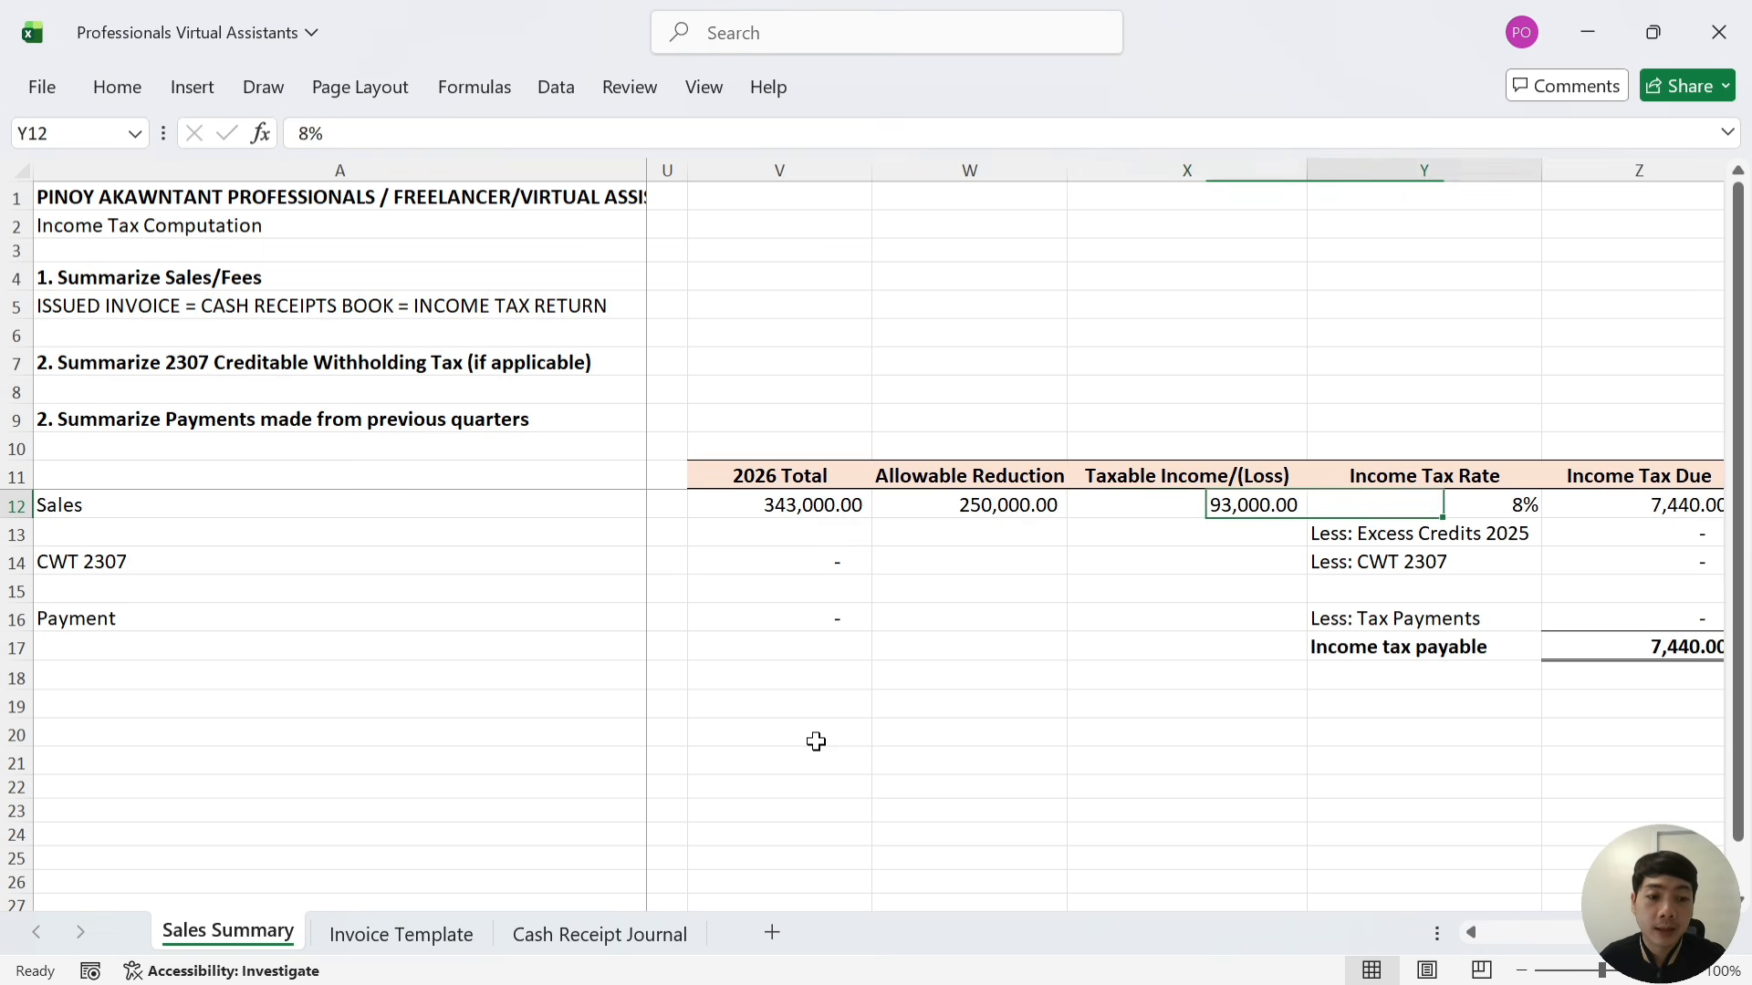
pyautogui.press('Right')
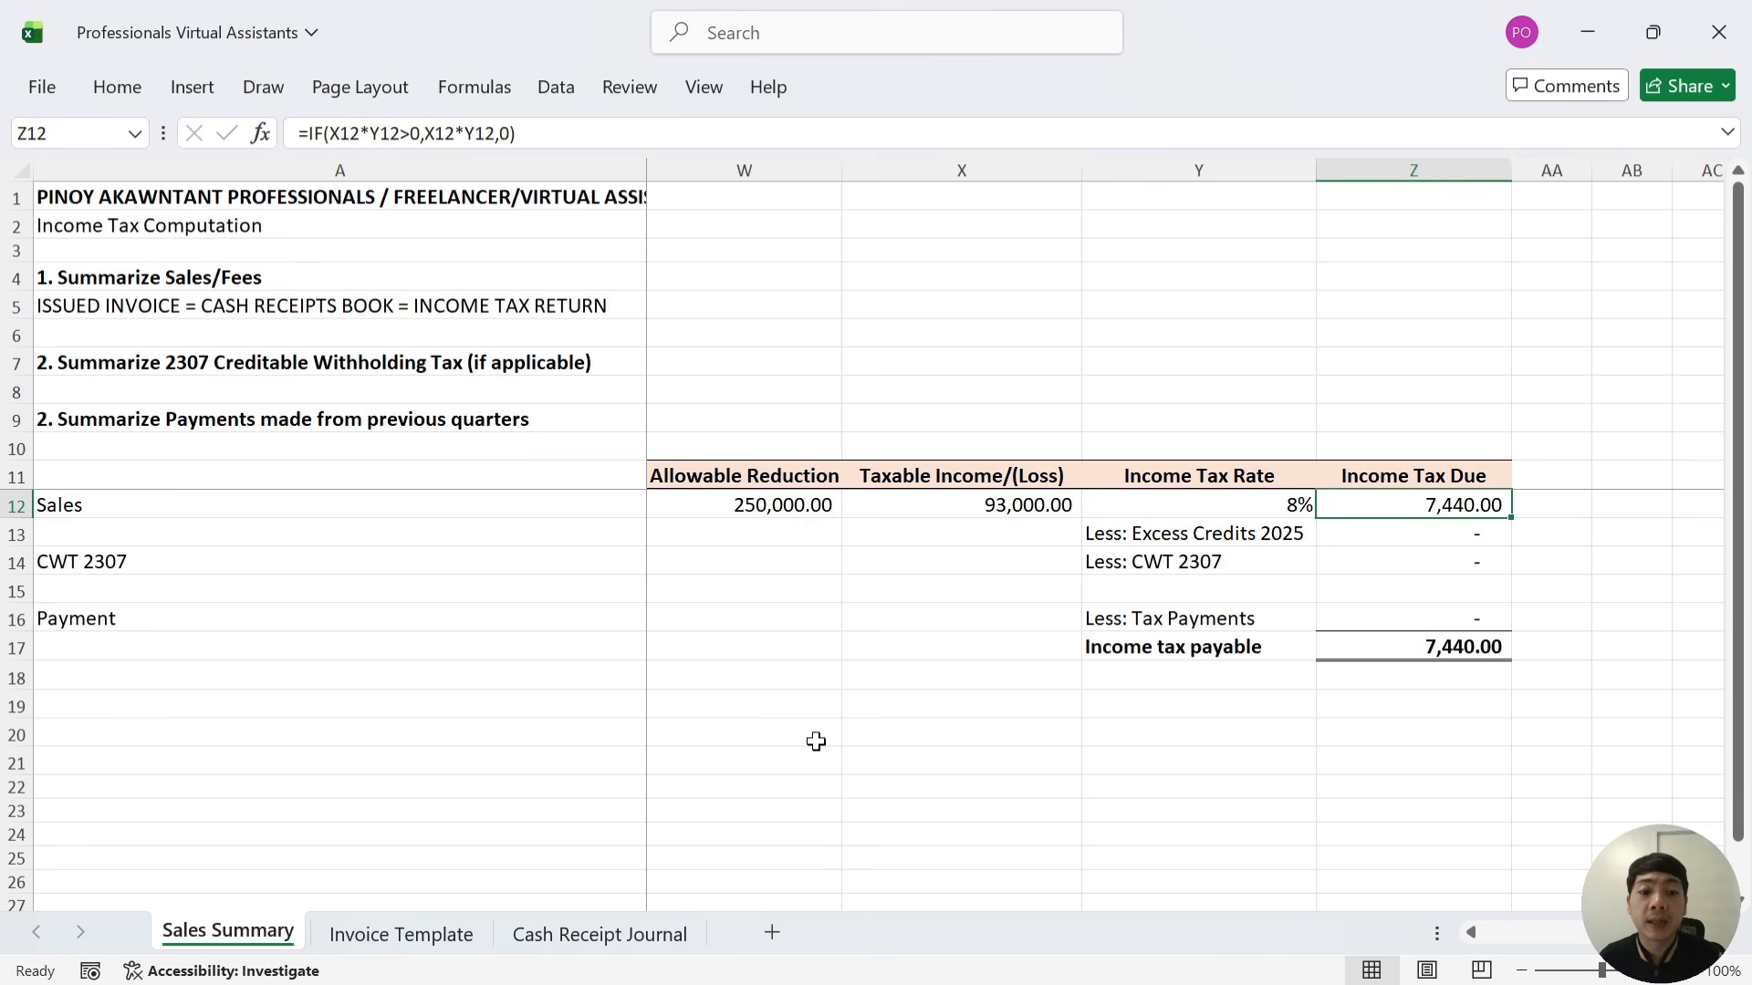
# Check the Excess Credits 2025, CWT 2307 and tax payment deductions behind the 7,440.00 income tax payable
pyautogui.press('Down')
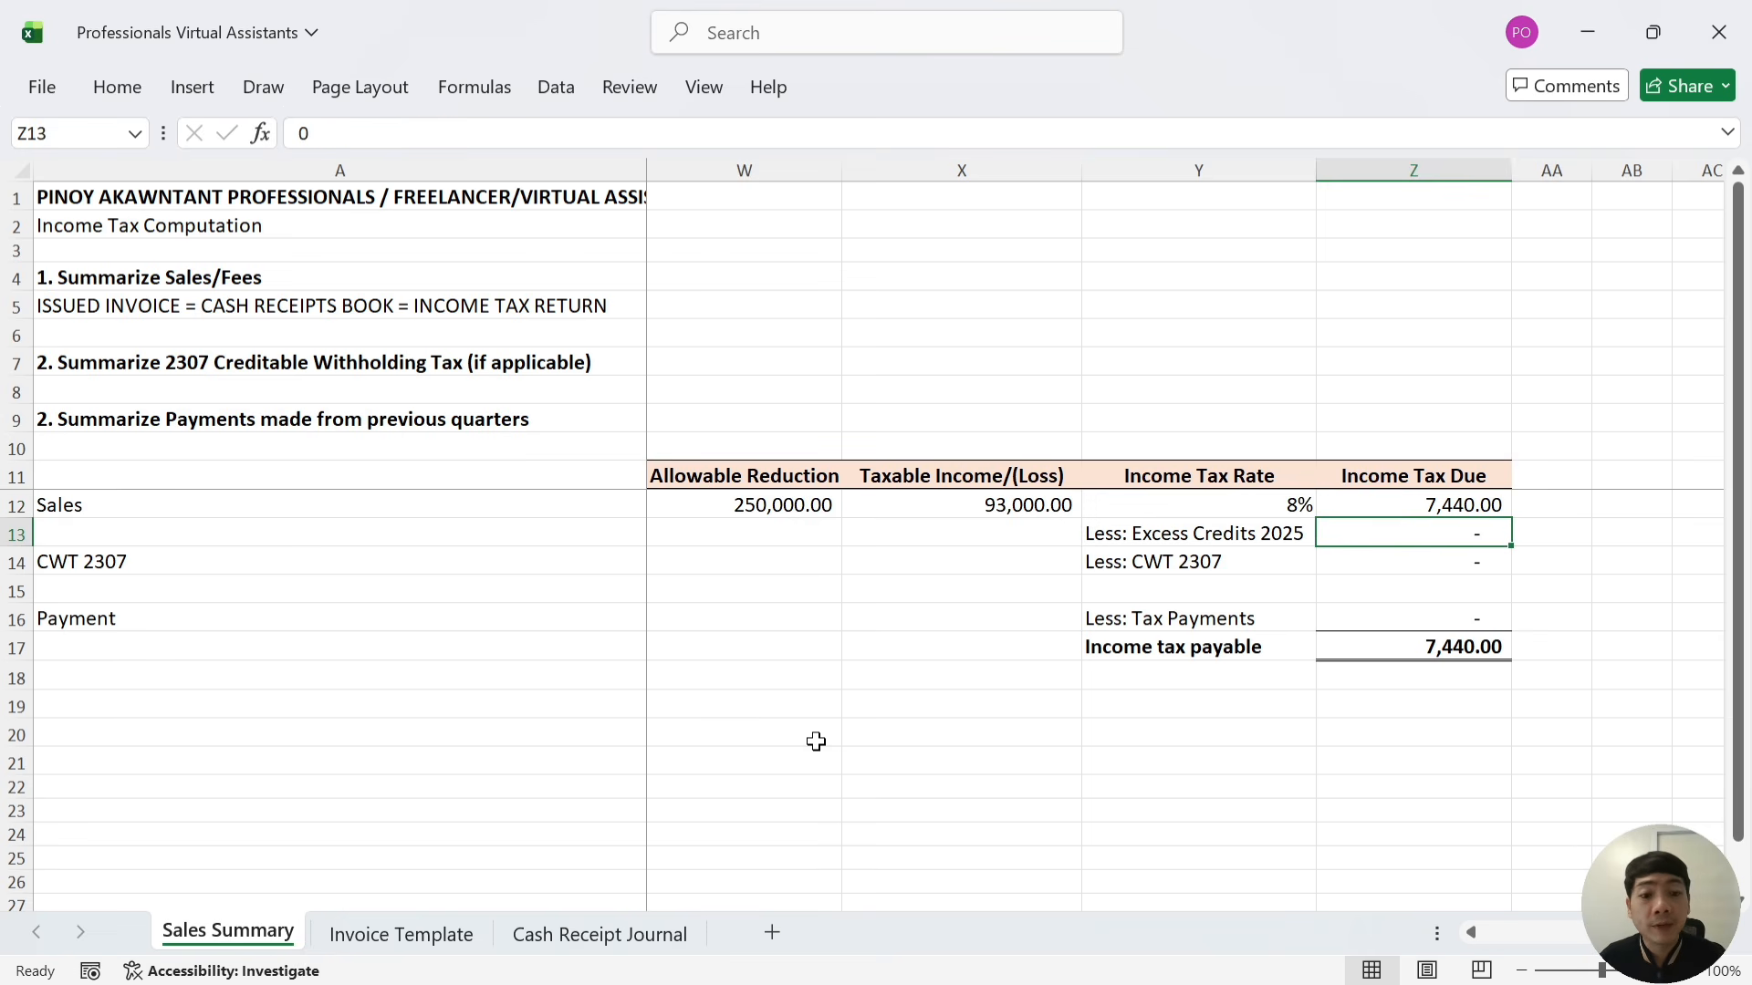
pyautogui.press('Left')
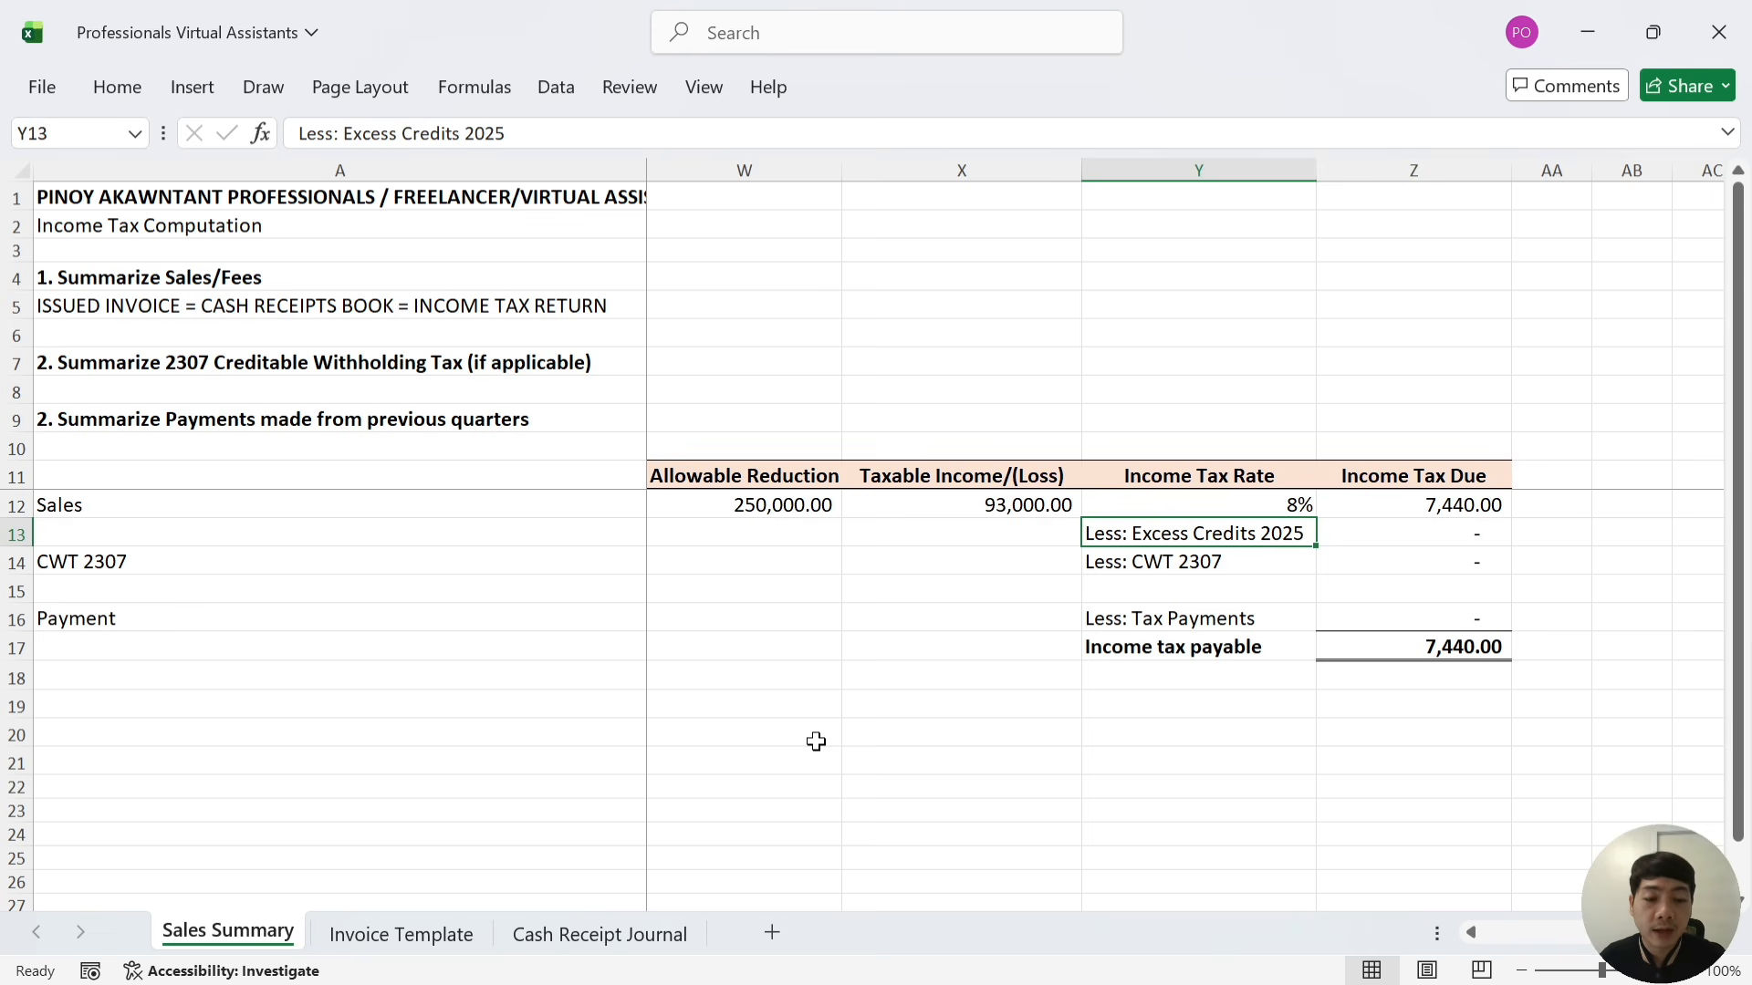
pyautogui.press('Right')
pyautogui.press('Down')
pyautogui.press('Left')
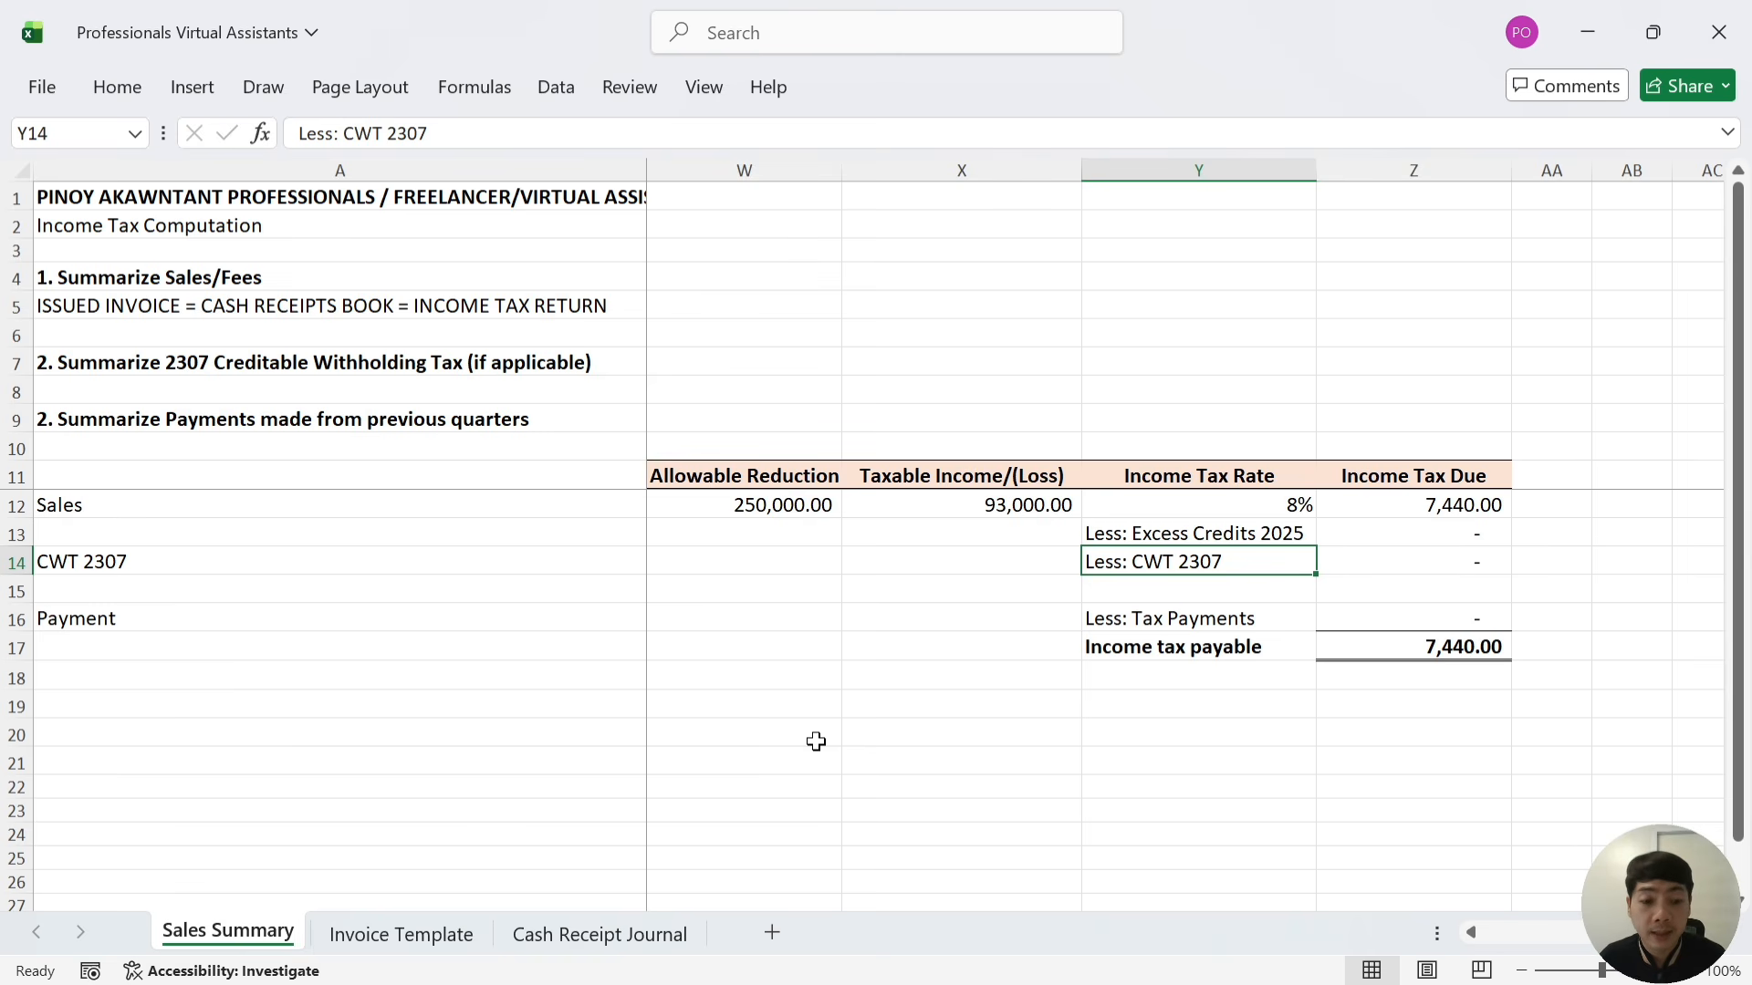
pyautogui.press('Right')
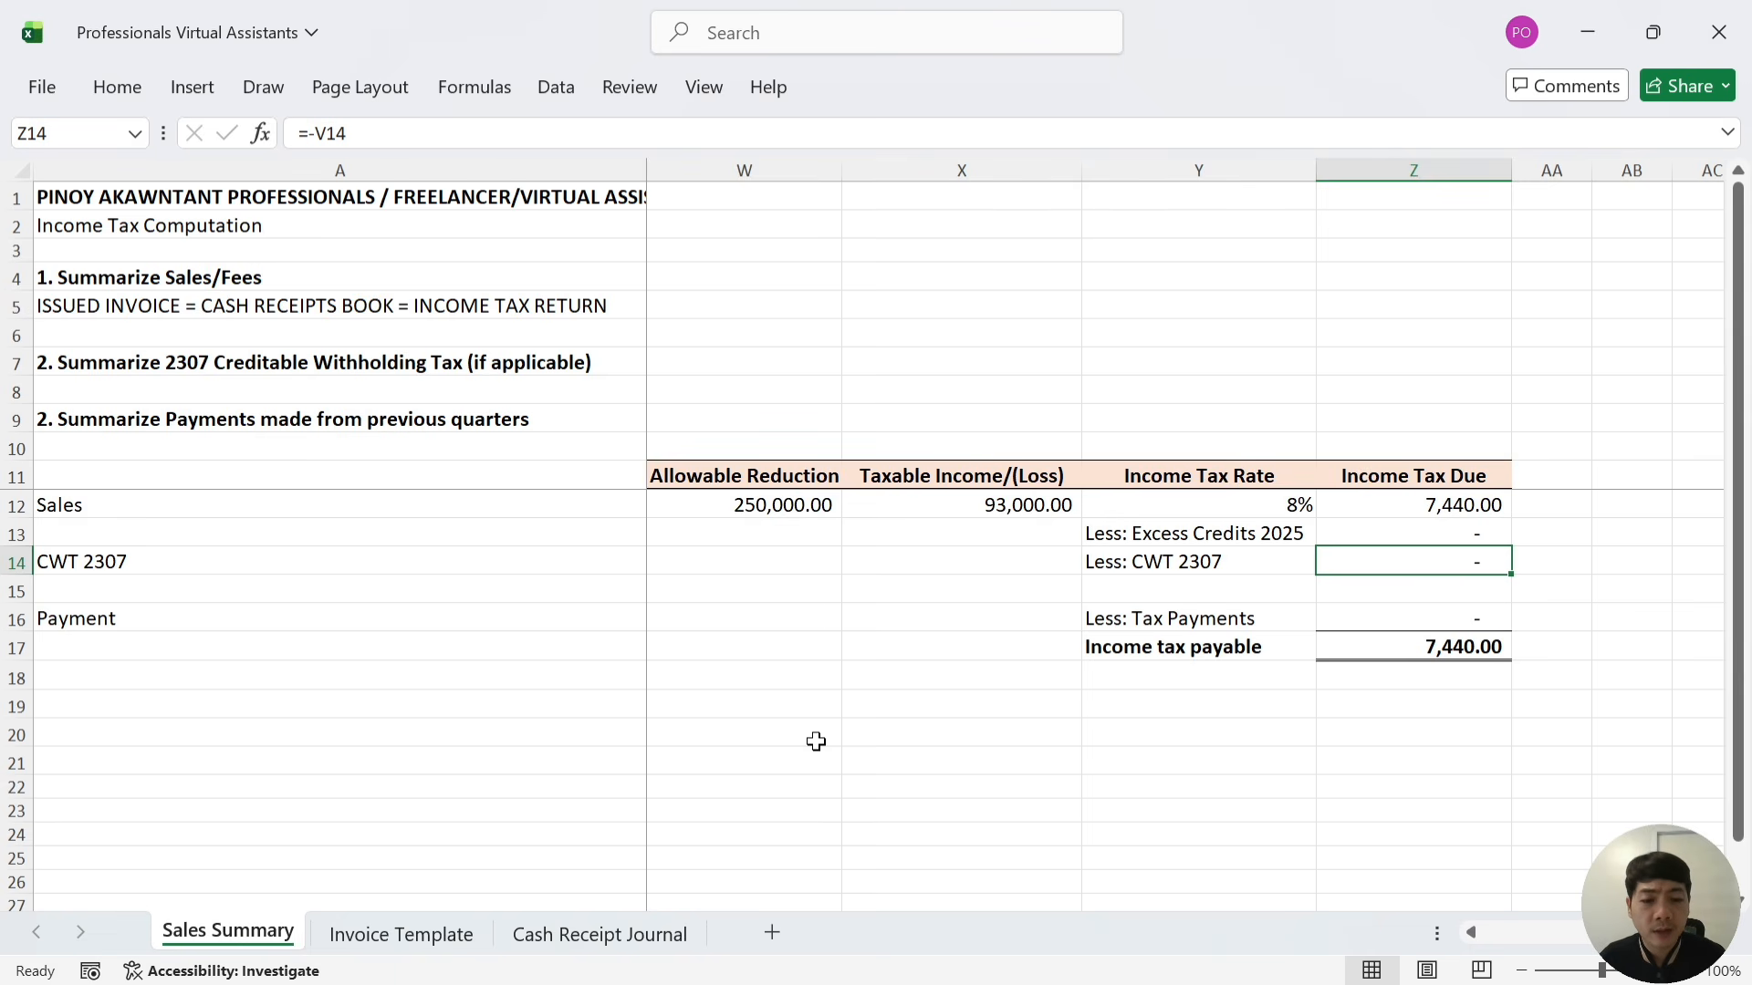
pyautogui.press('Down')
pyautogui.press('Down')
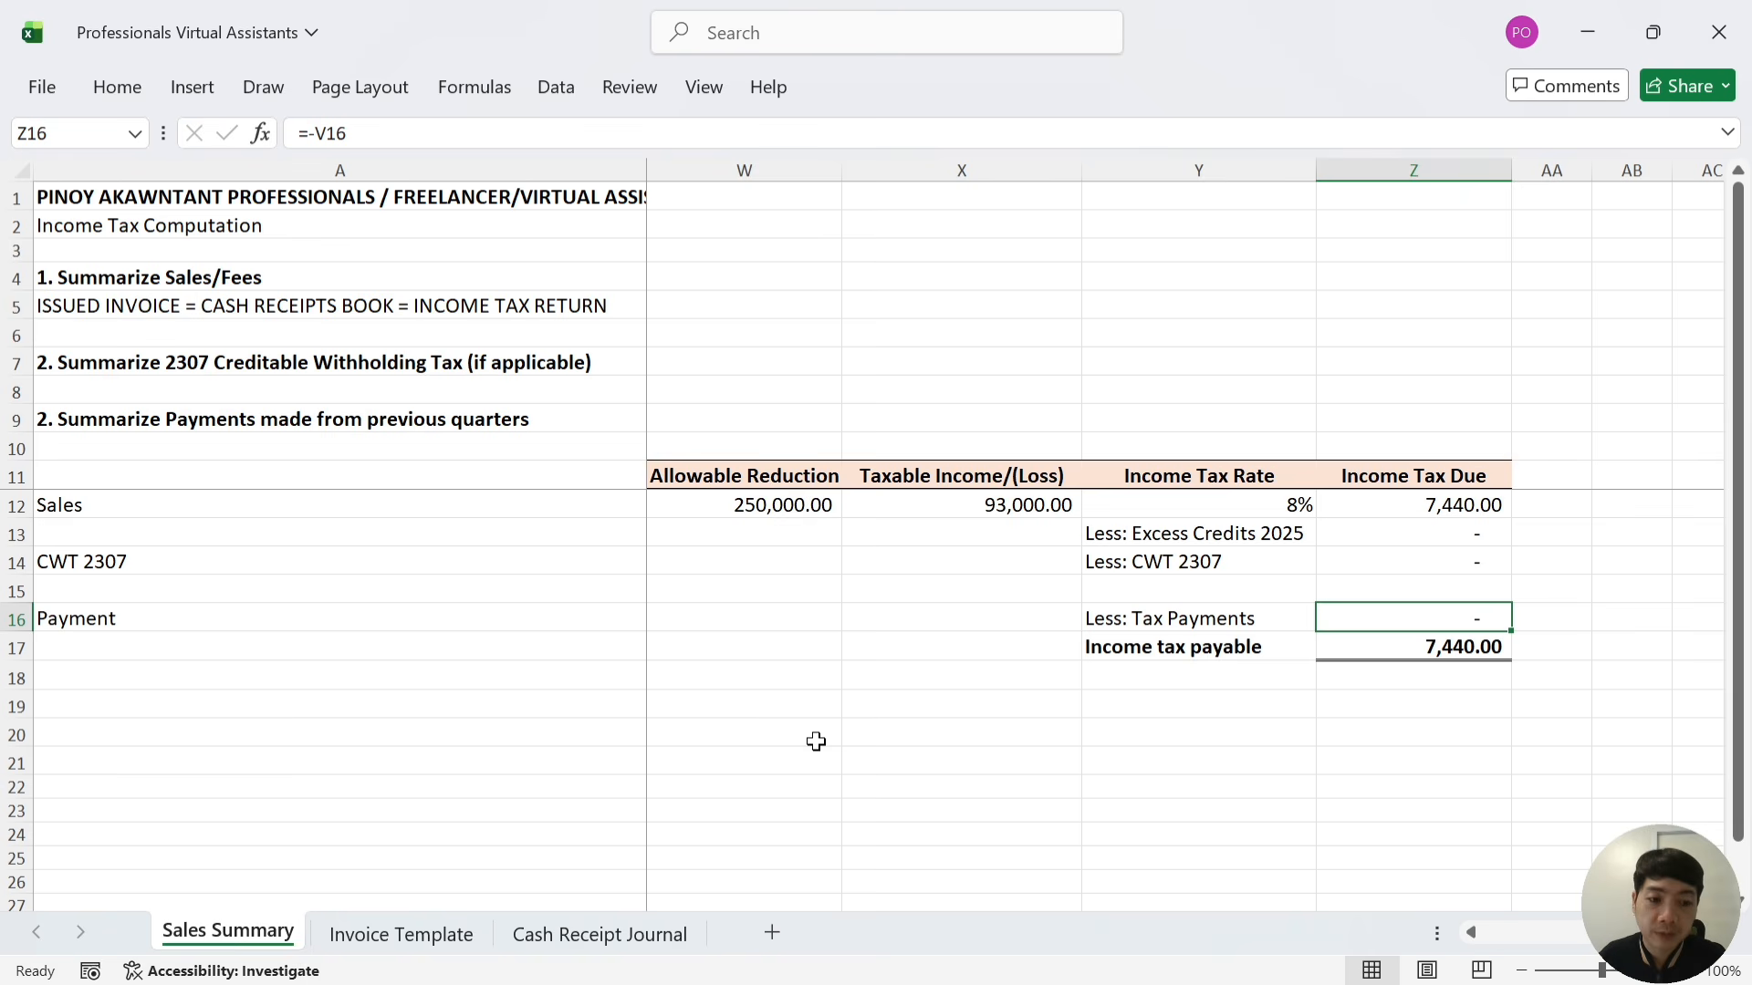
pyautogui.press('Down')
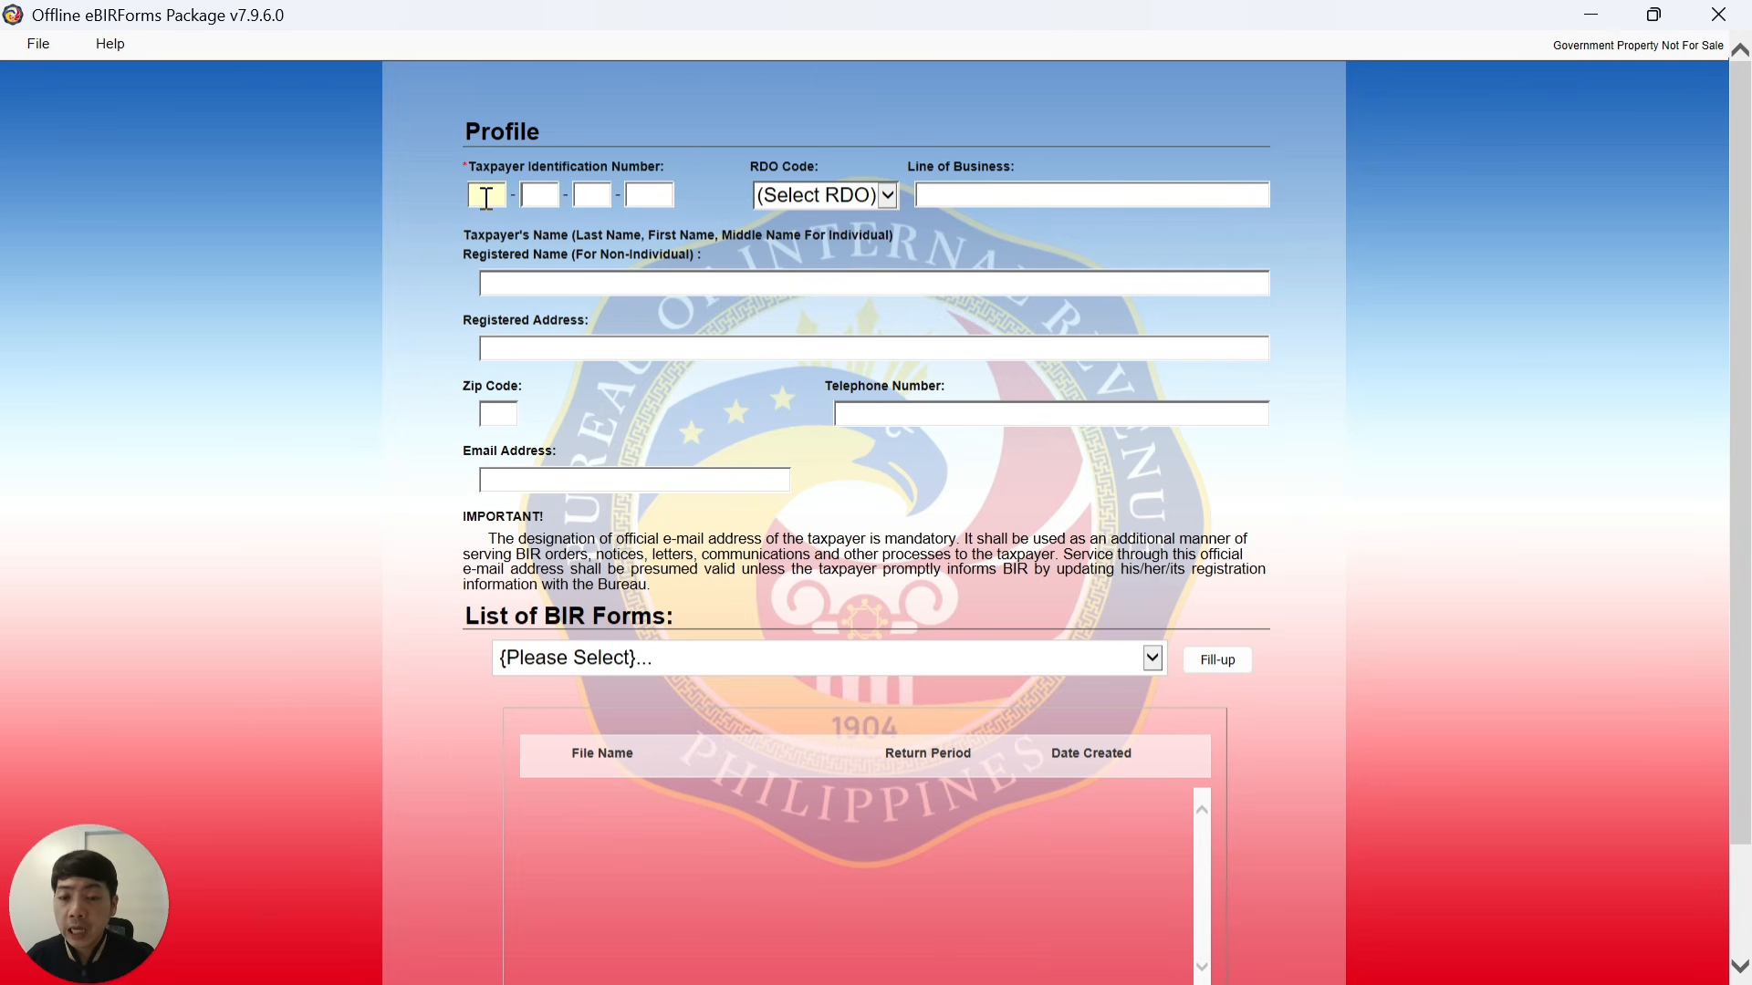
# Enter the taxpayer's TIN in the profile and move on to the RDO code field
pyautogui.write('000')
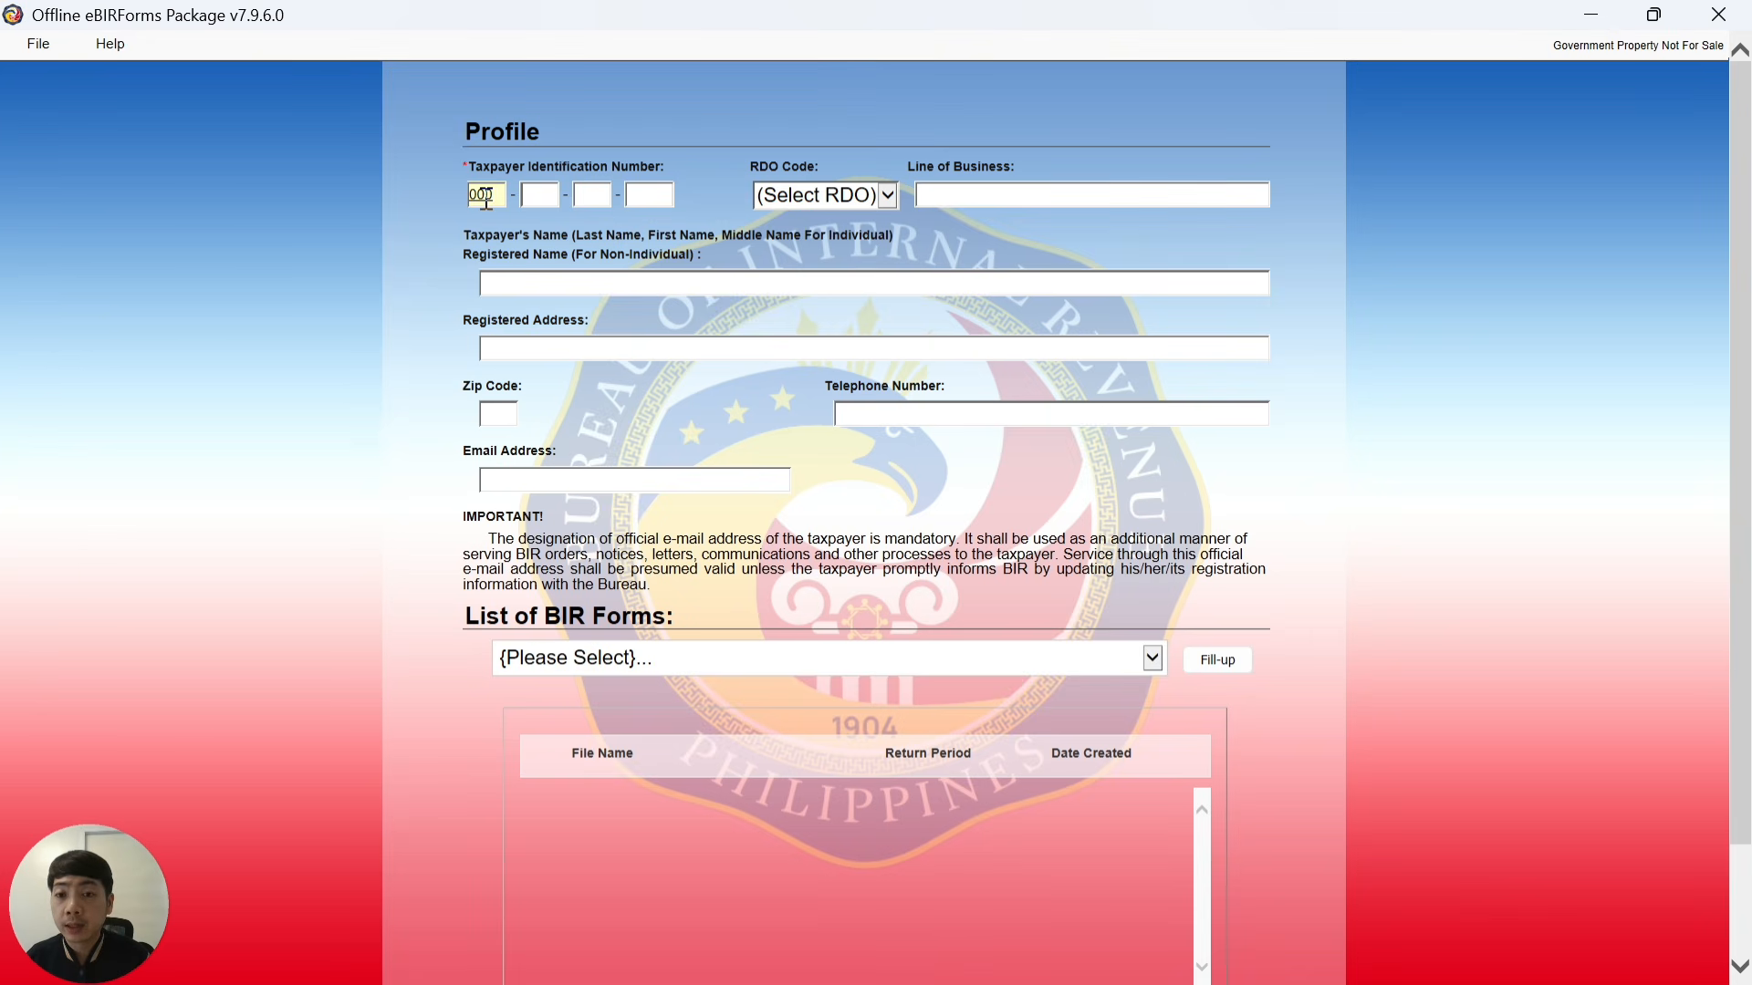
pyautogui.write(' - 000 - 000 - 00')
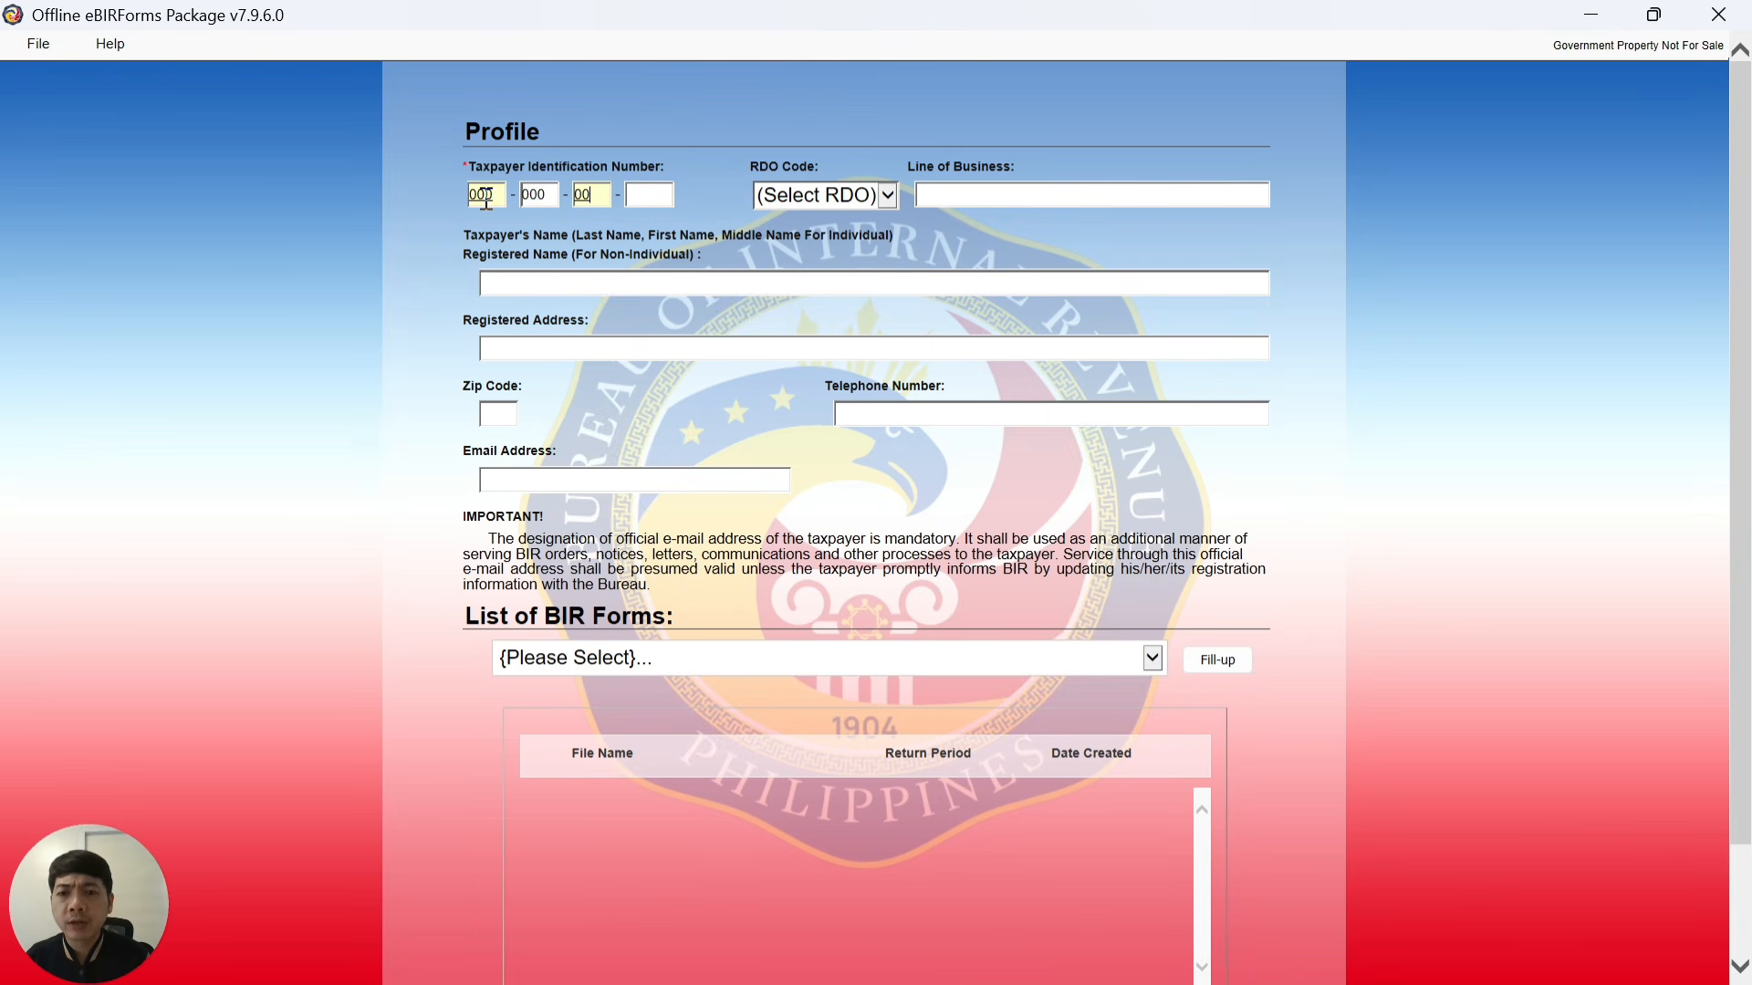
pyautogui.write('000')
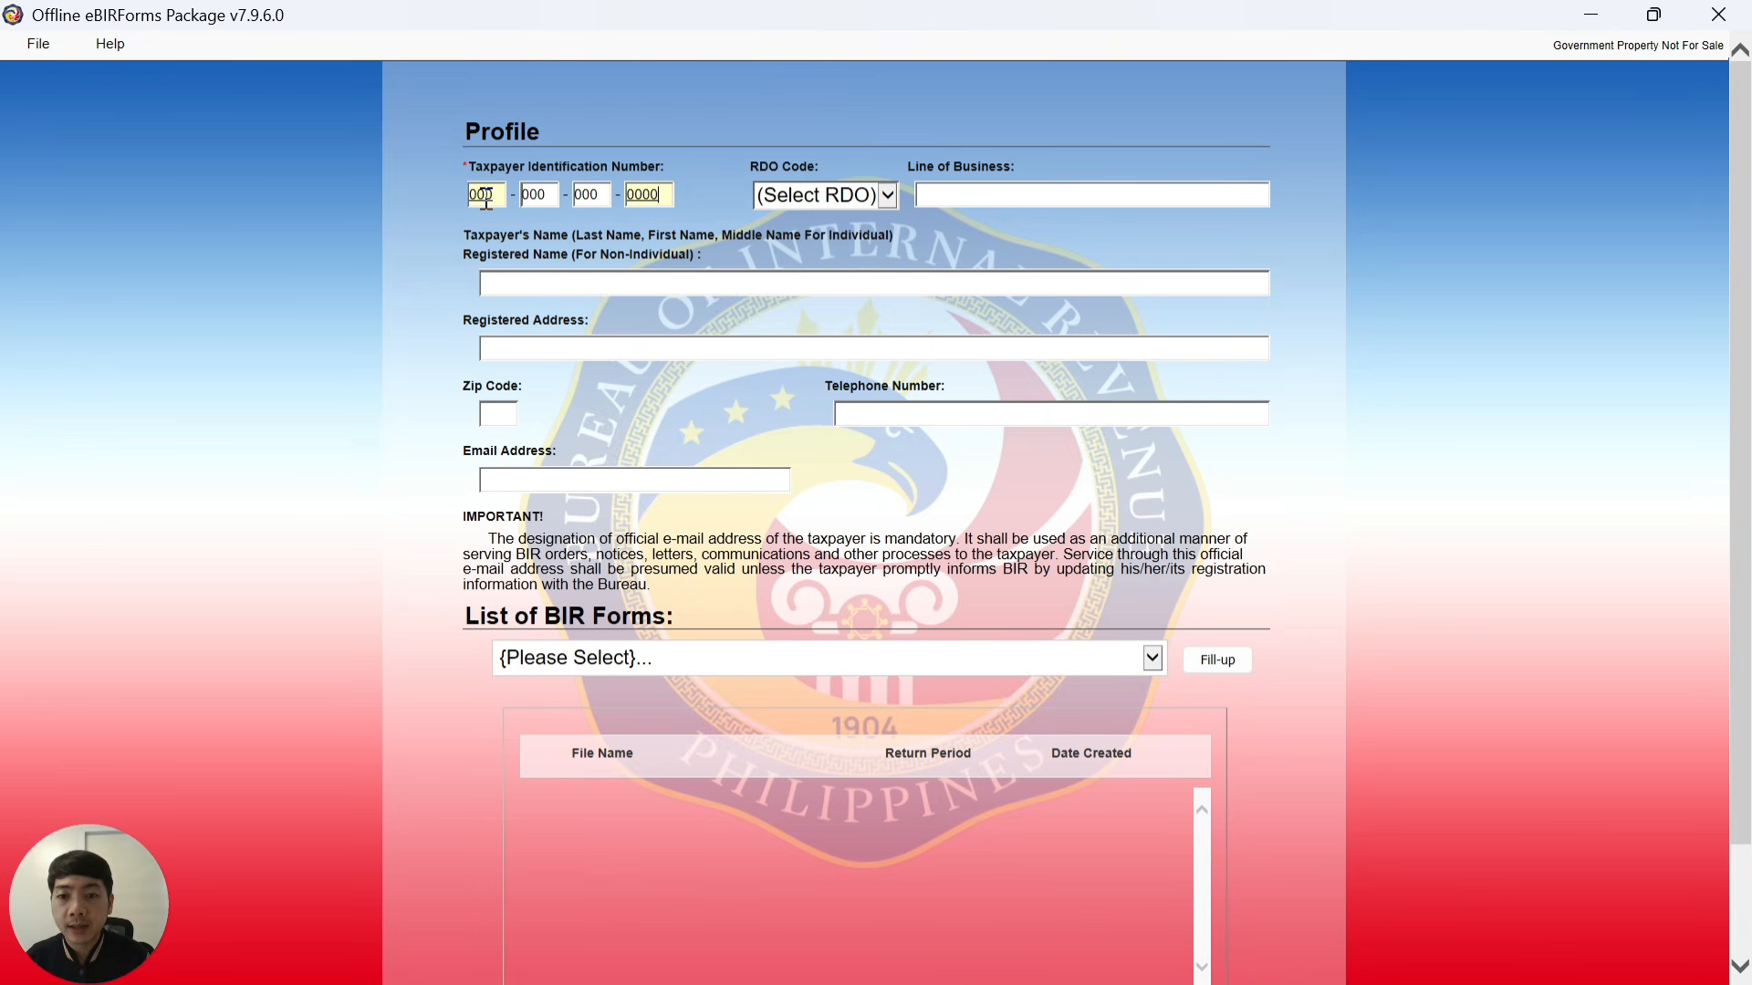
pyautogui.press('Tab')
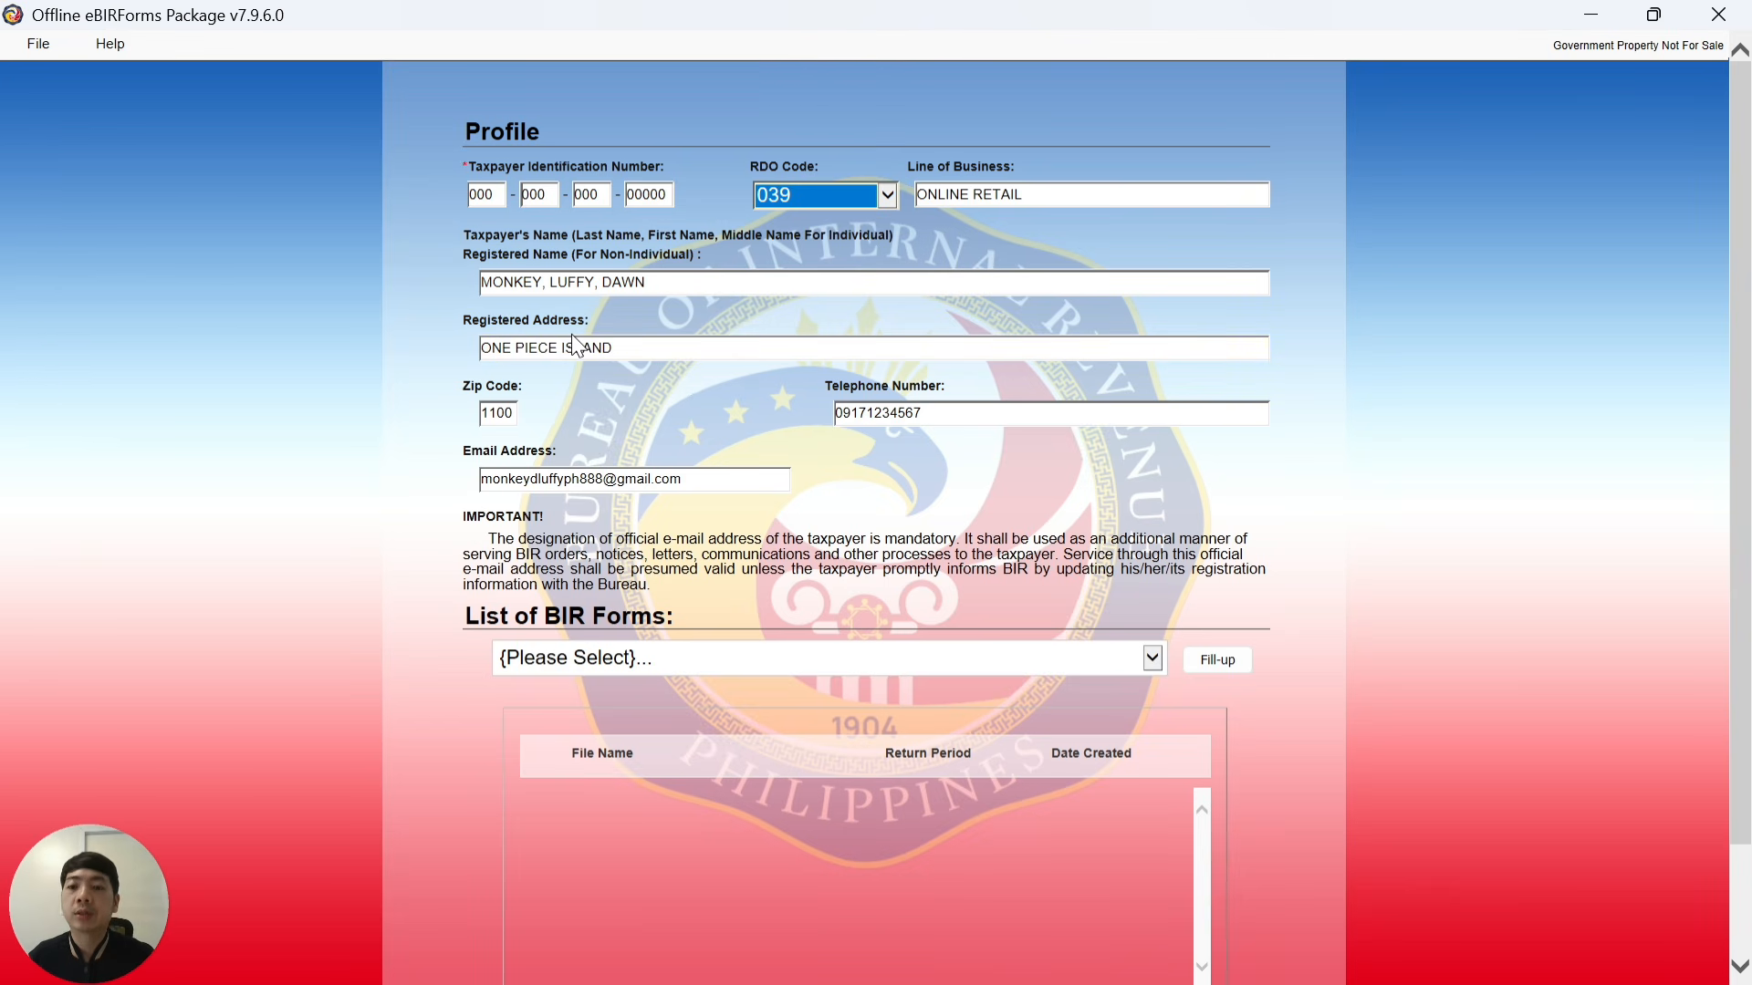
pyautogui.scroll(-3, 668, 397)
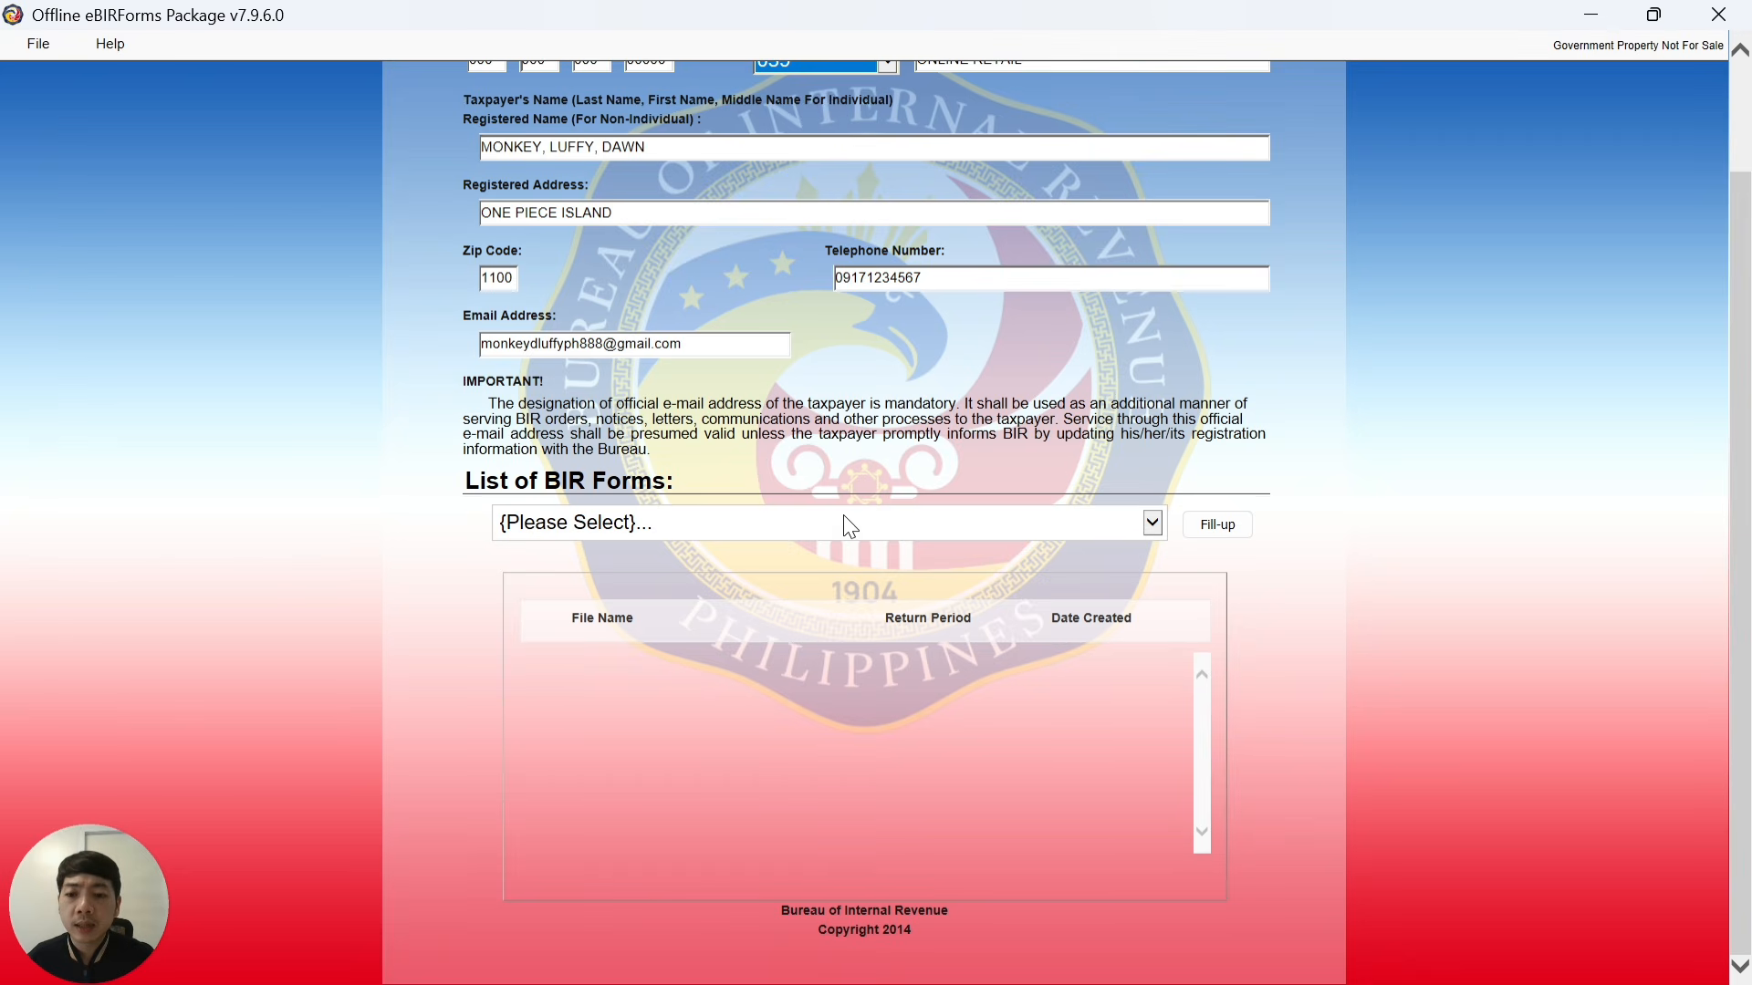
# Choose BIR Form 1701Qv2018 from the form list, start Fill-up and acknowledge the profile-saved message
pyautogui.click(771, 522)
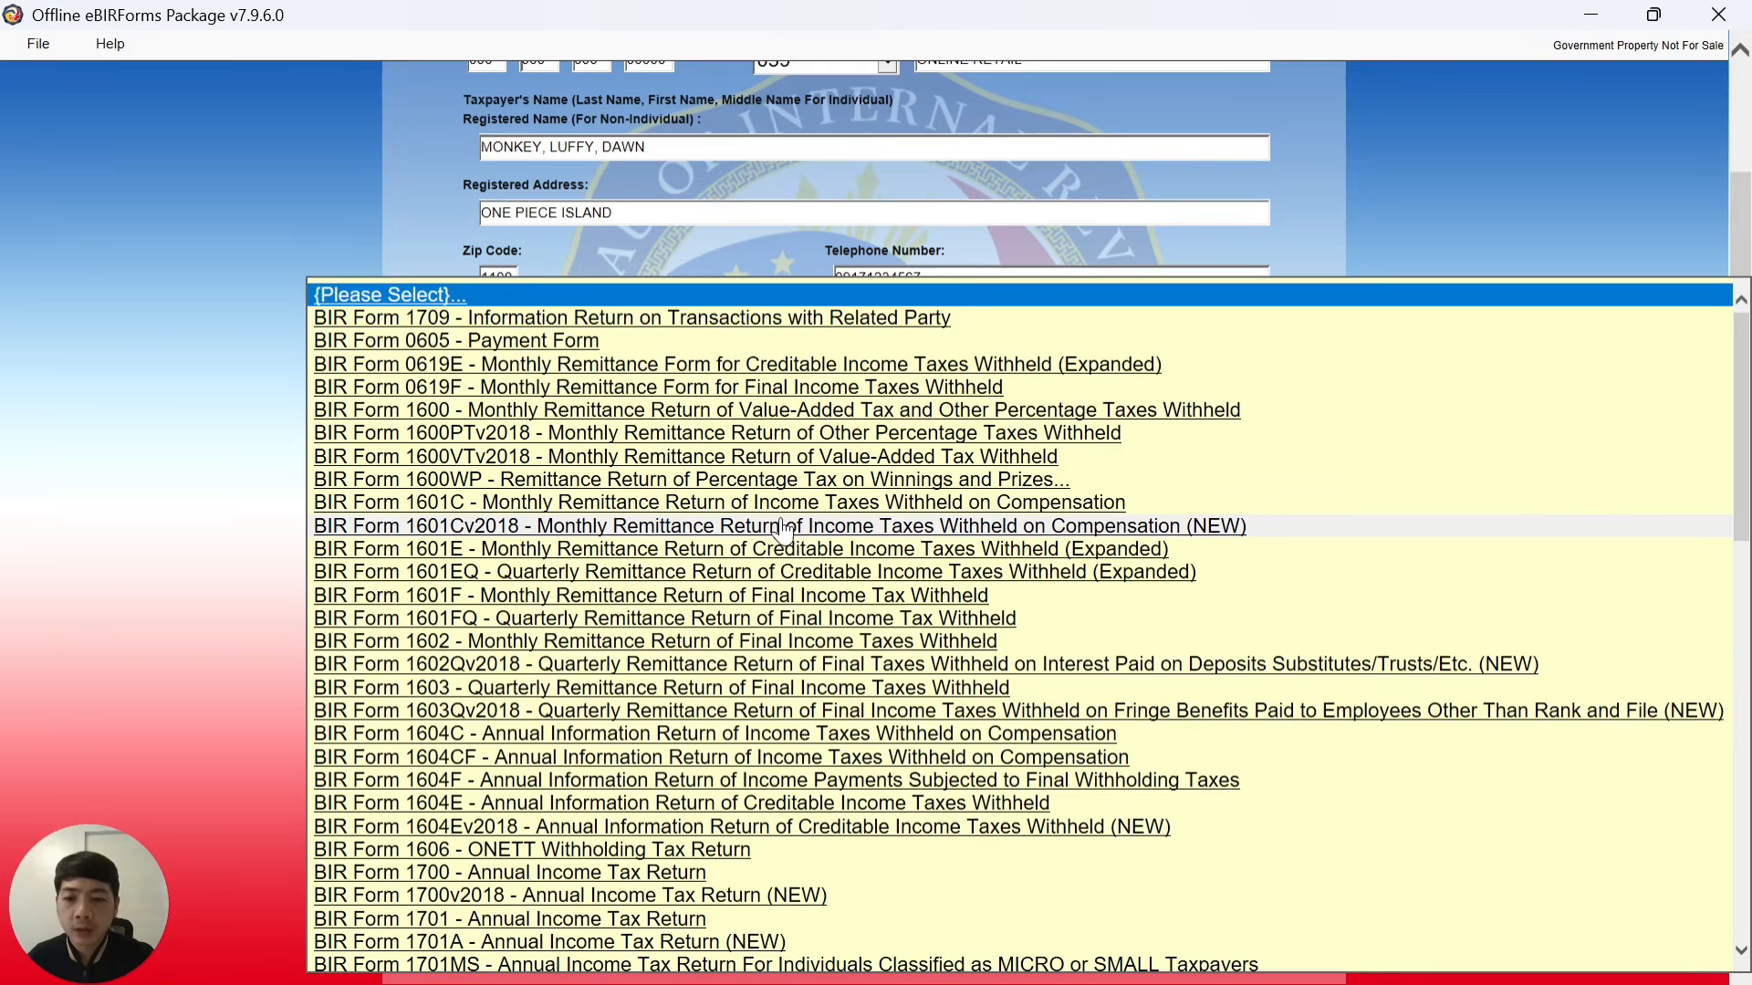
pyautogui.scroll(-4, 783, 528)
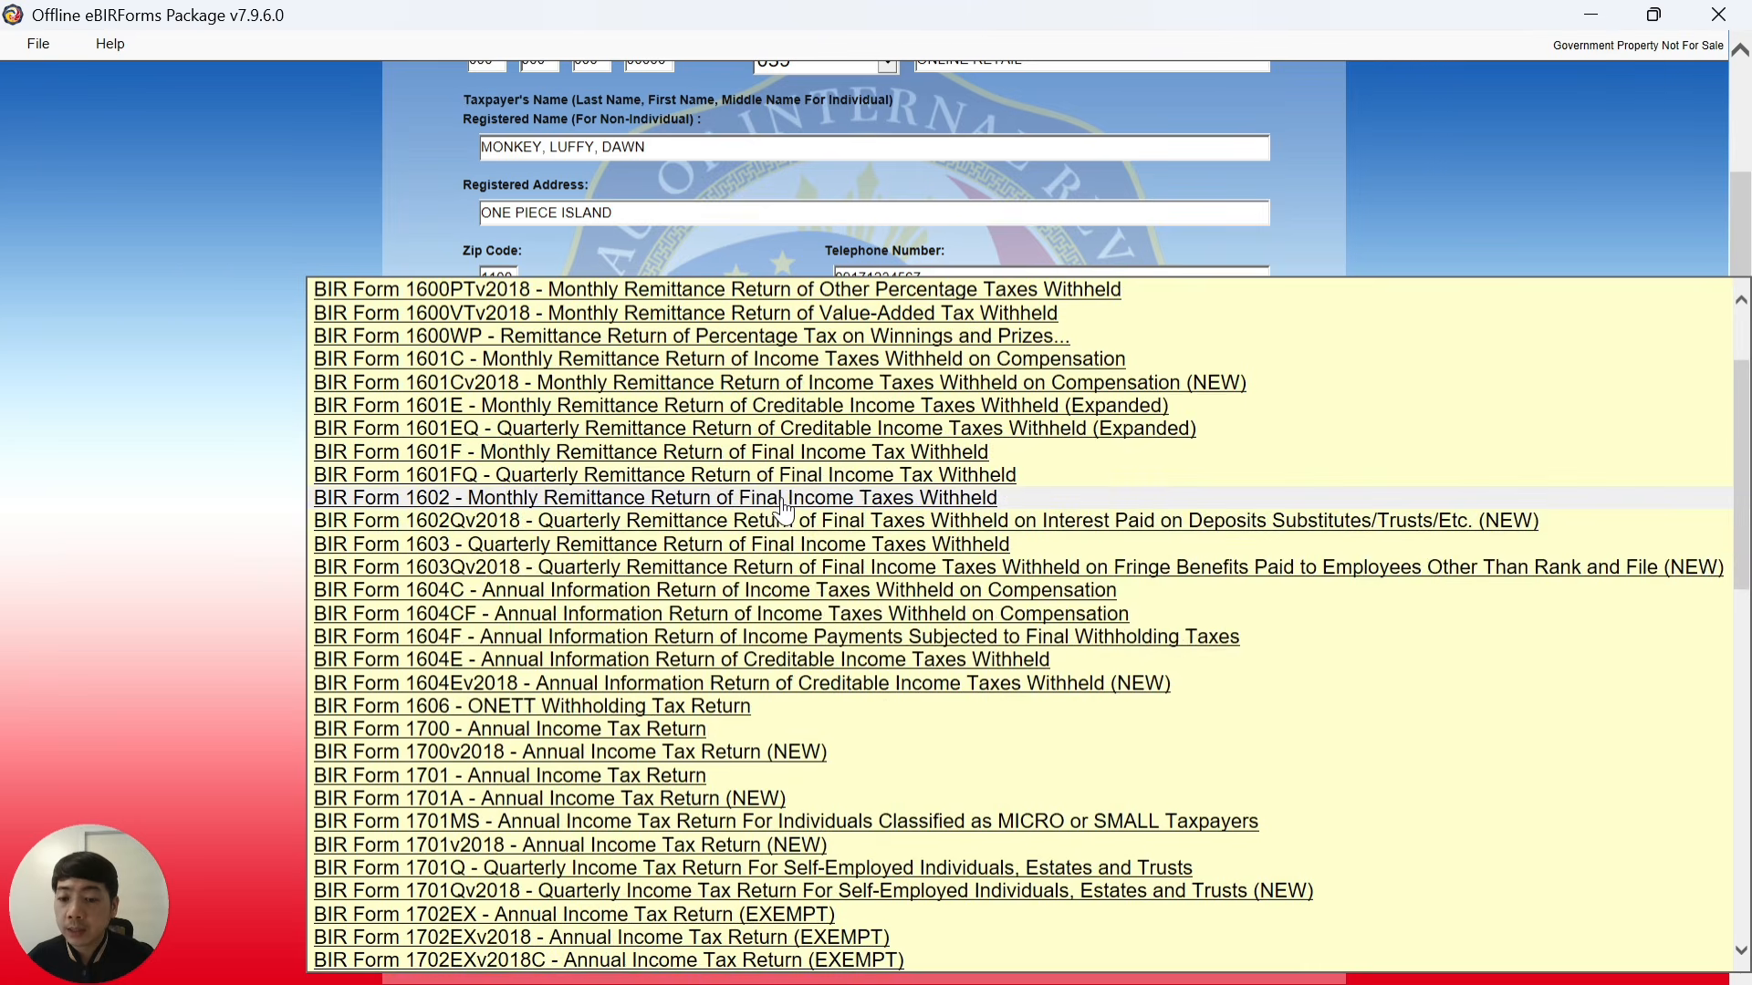
pyautogui.scroll(-1, 783, 502)
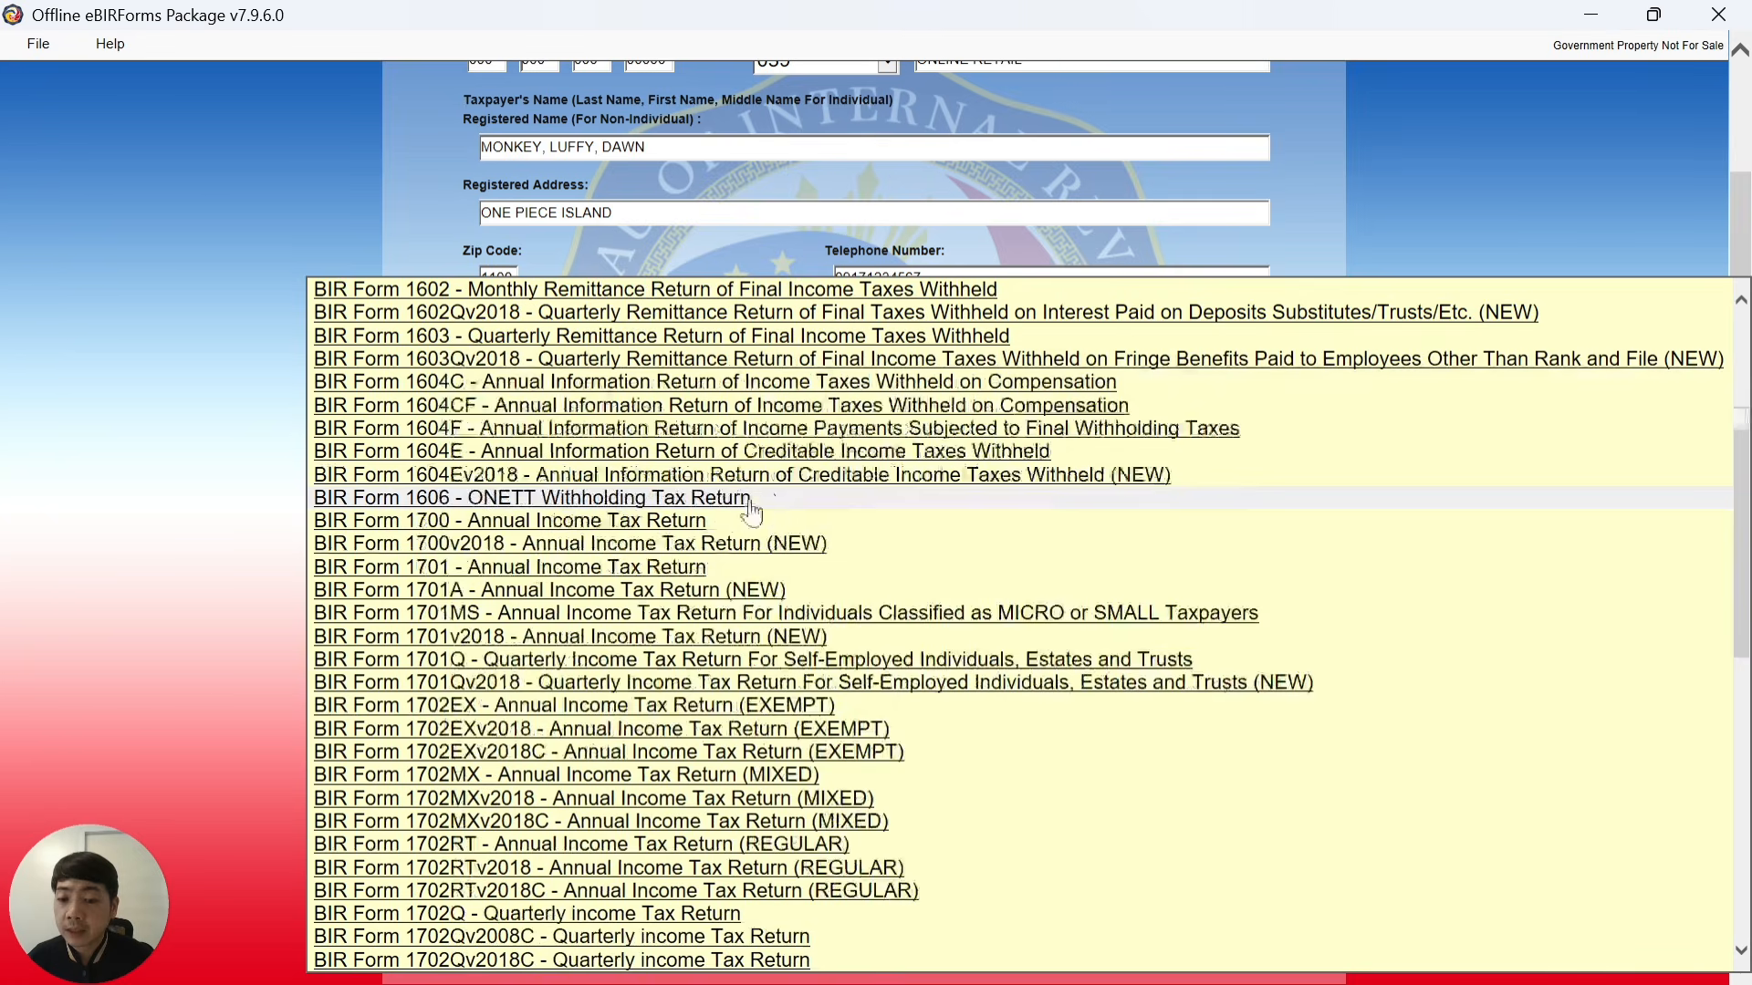
pyautogui.click(535, 684)
pyautogui.click(535, 691)
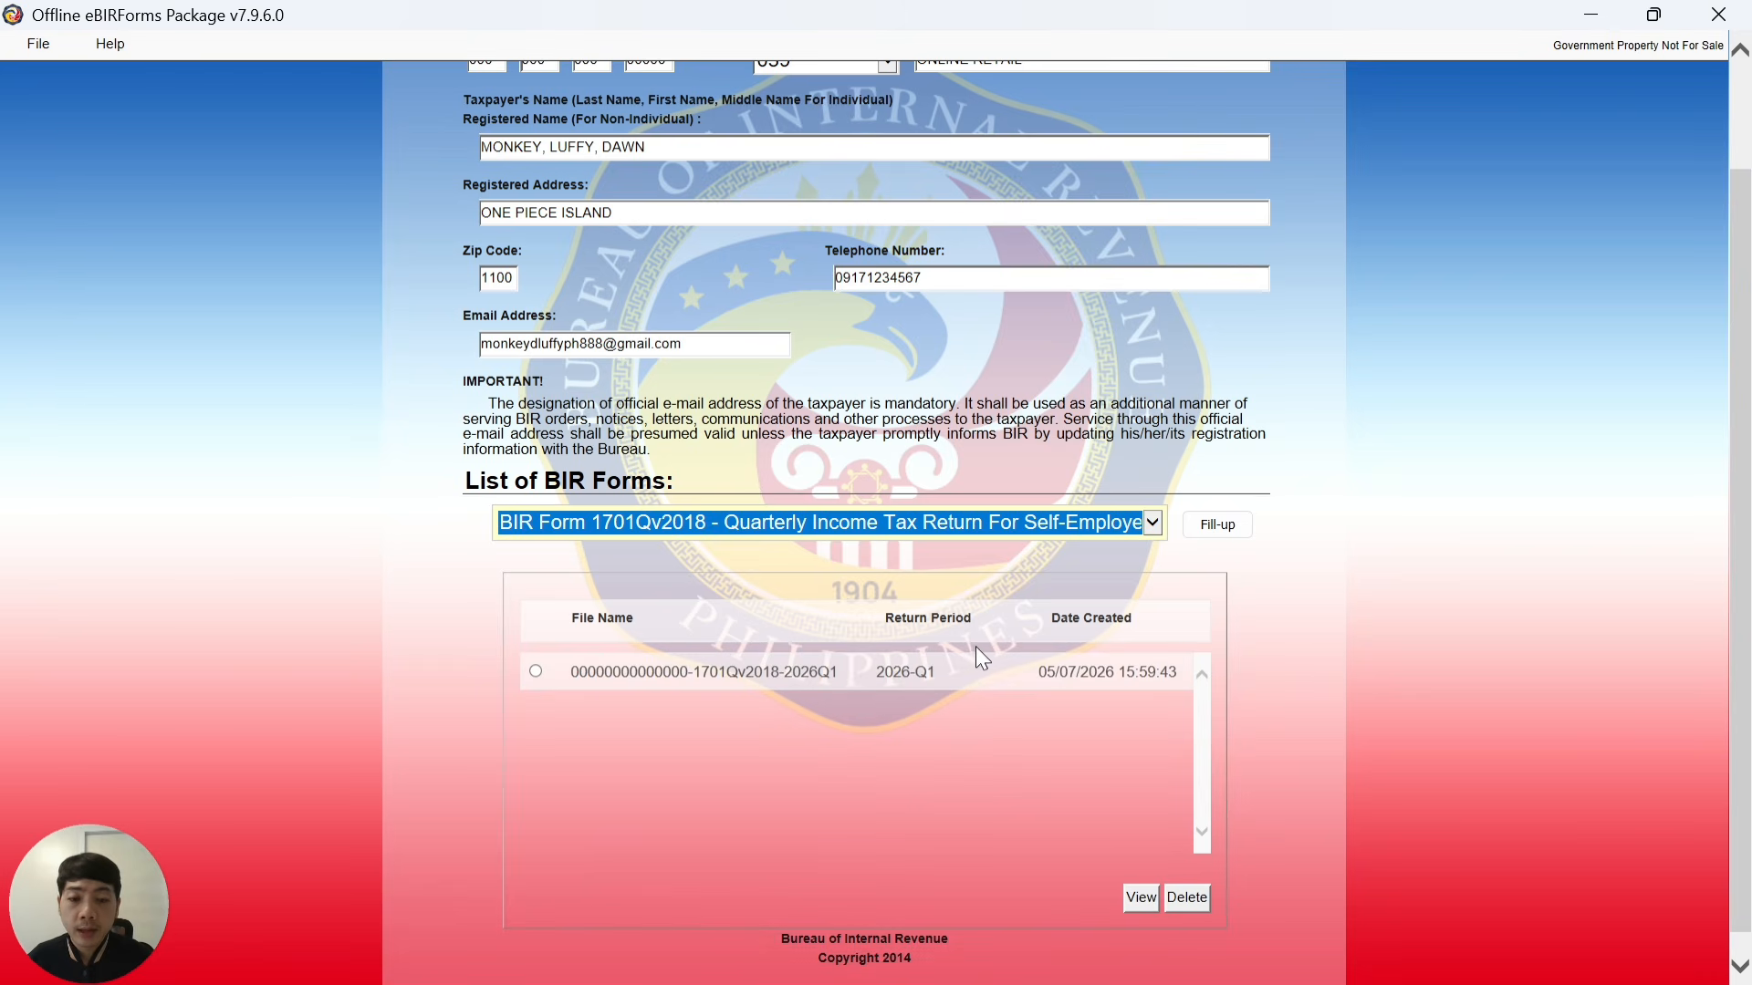
pyautogui.click(1223, 526)
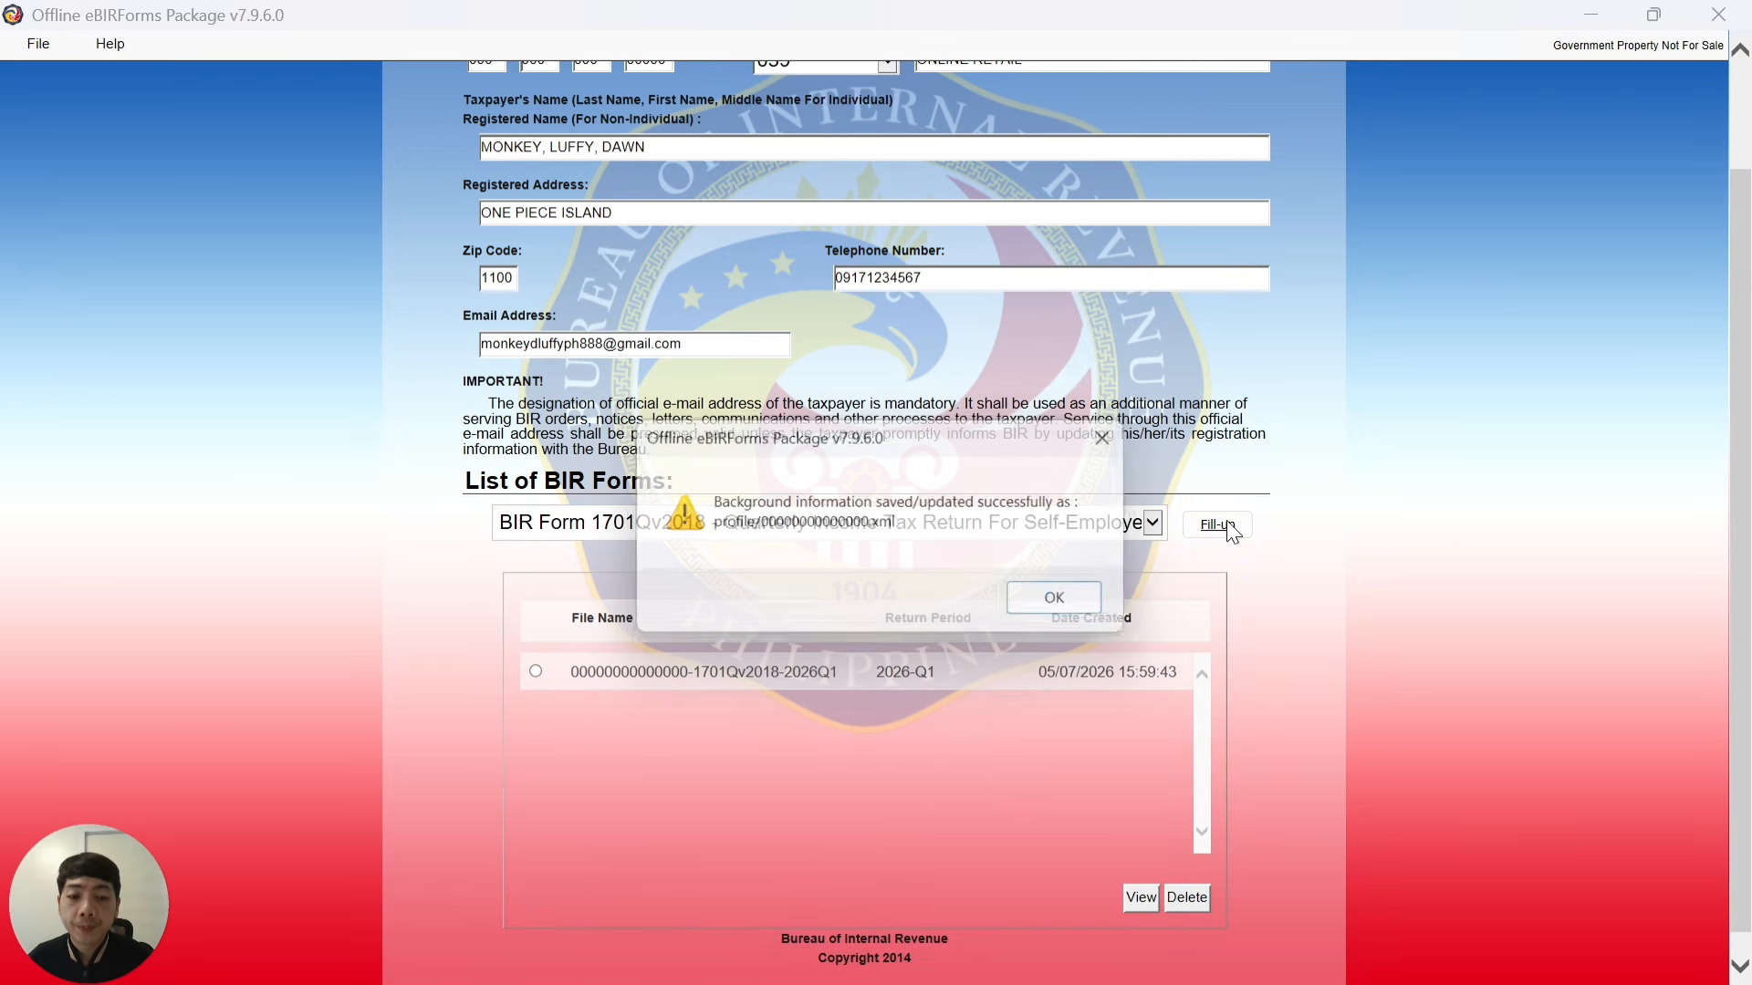
pyautogui.click(1072, 607)
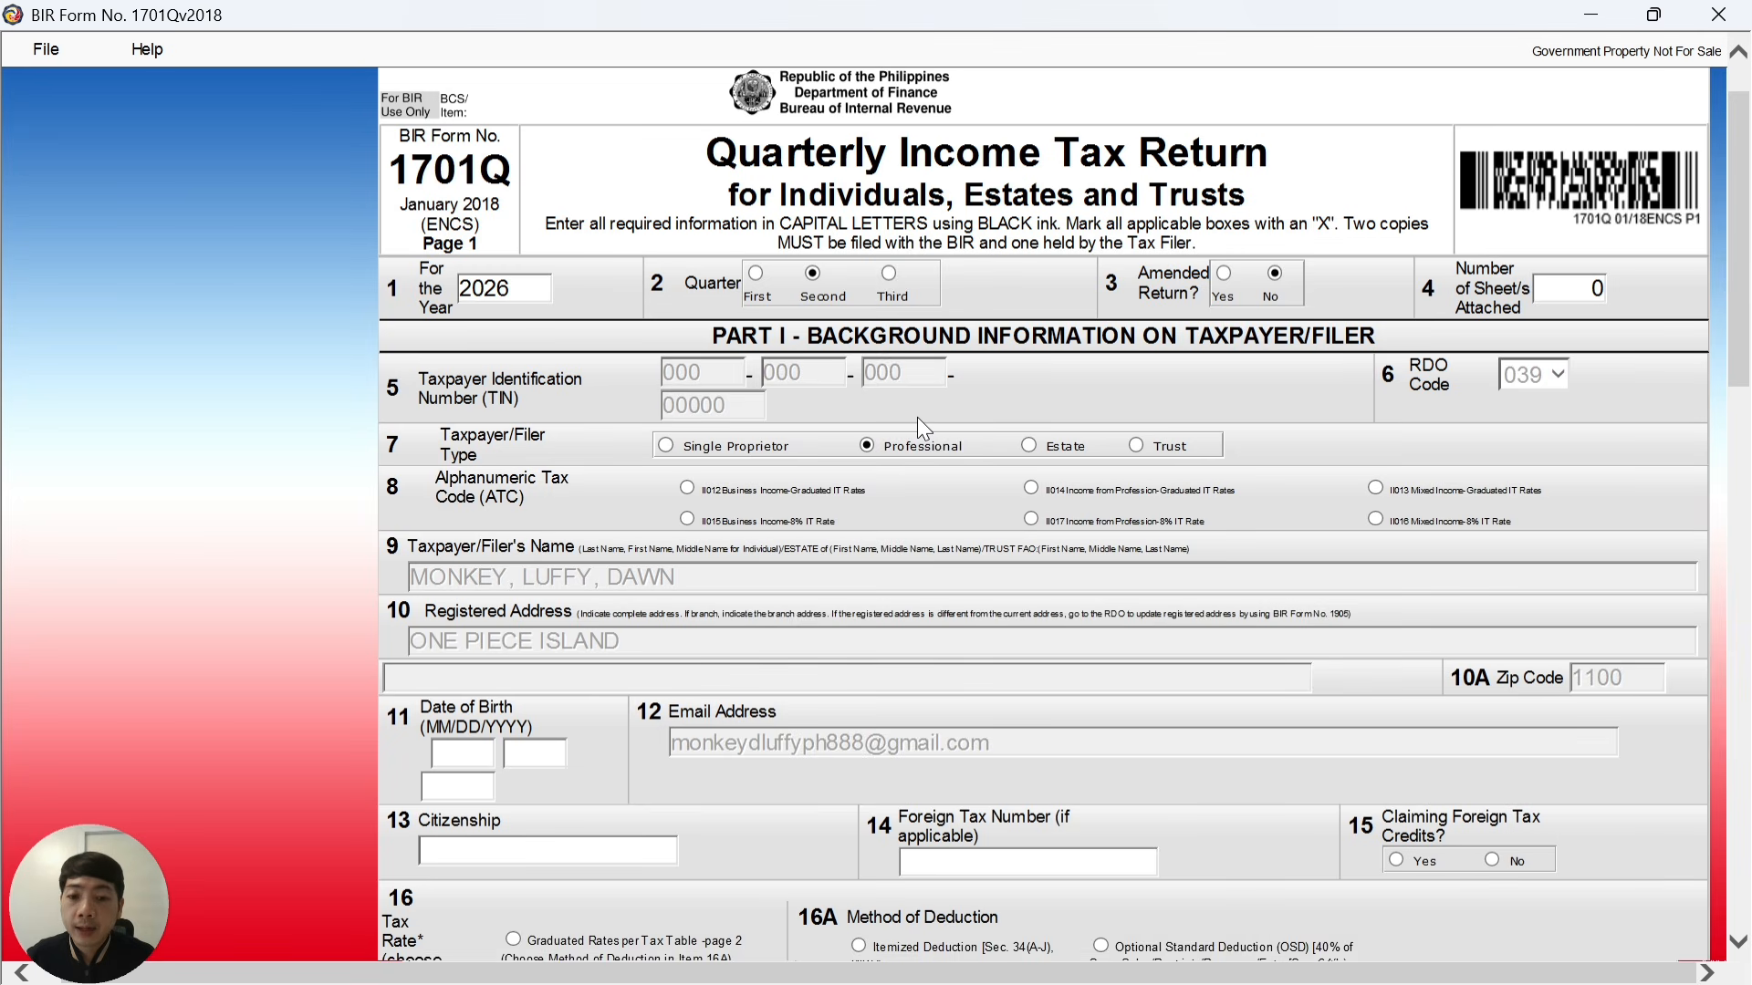
# Select ATC II017 Income from Profession at the 8% IT rate
pyautogui.scroll(-3, 918, 412)
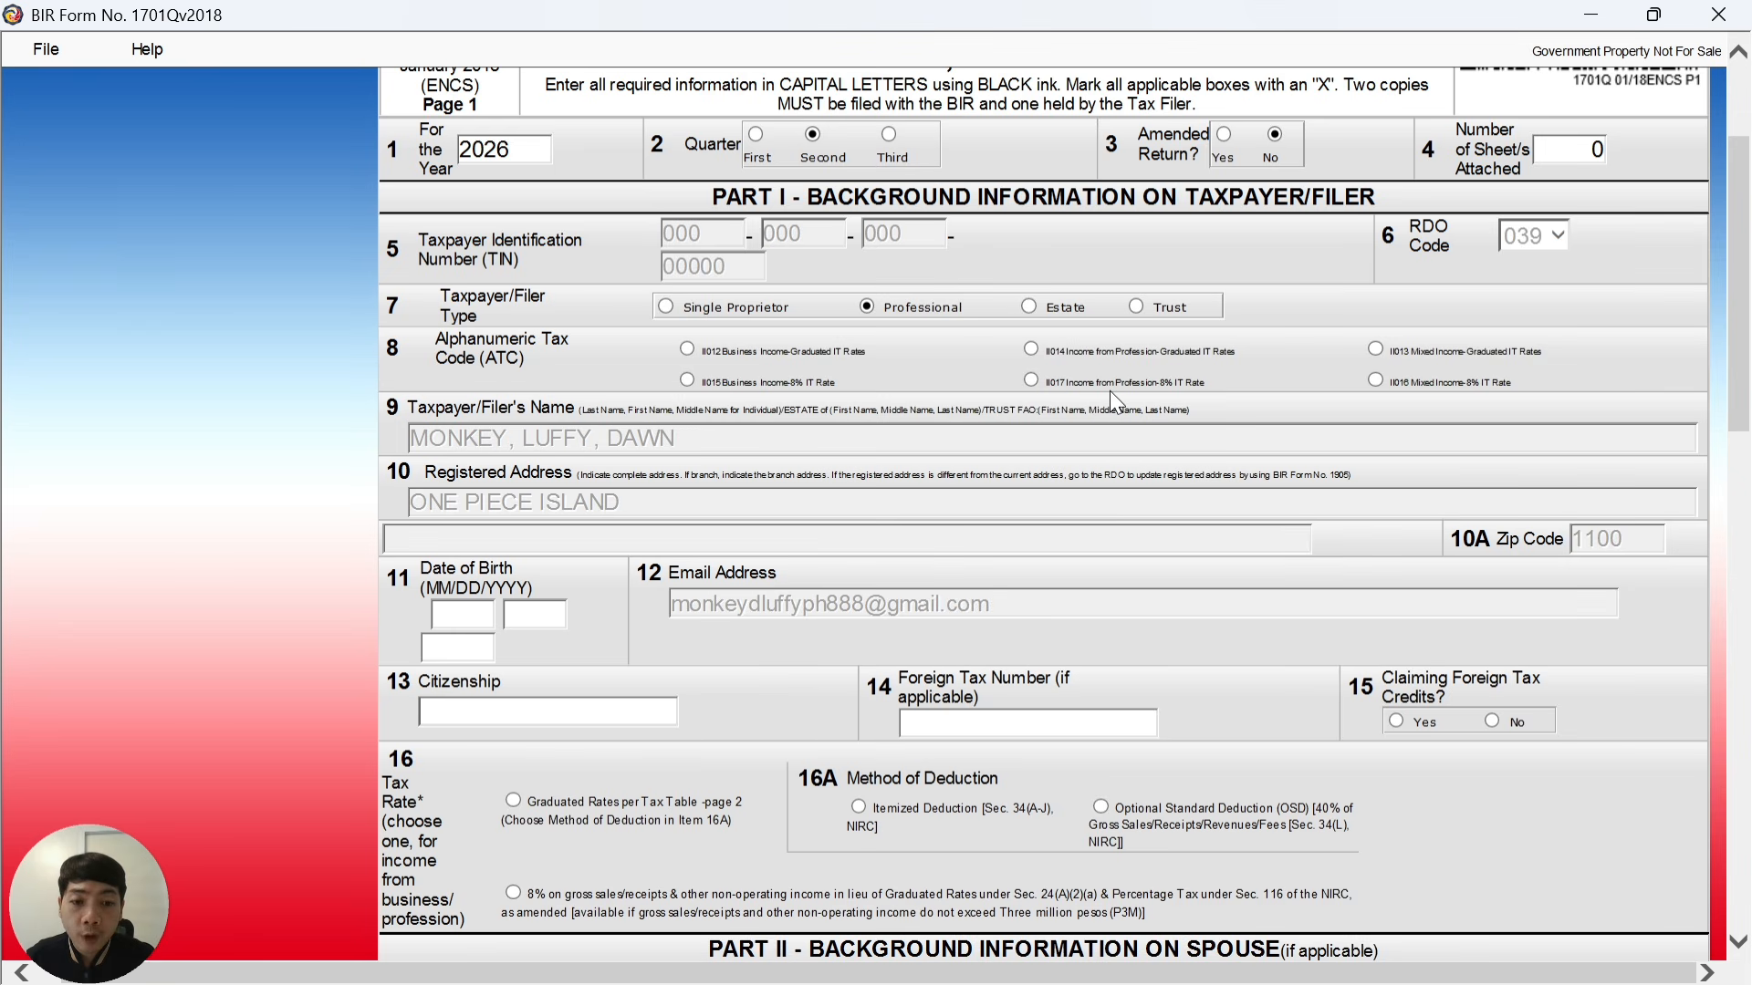
pyautogui.click(1035, 381)
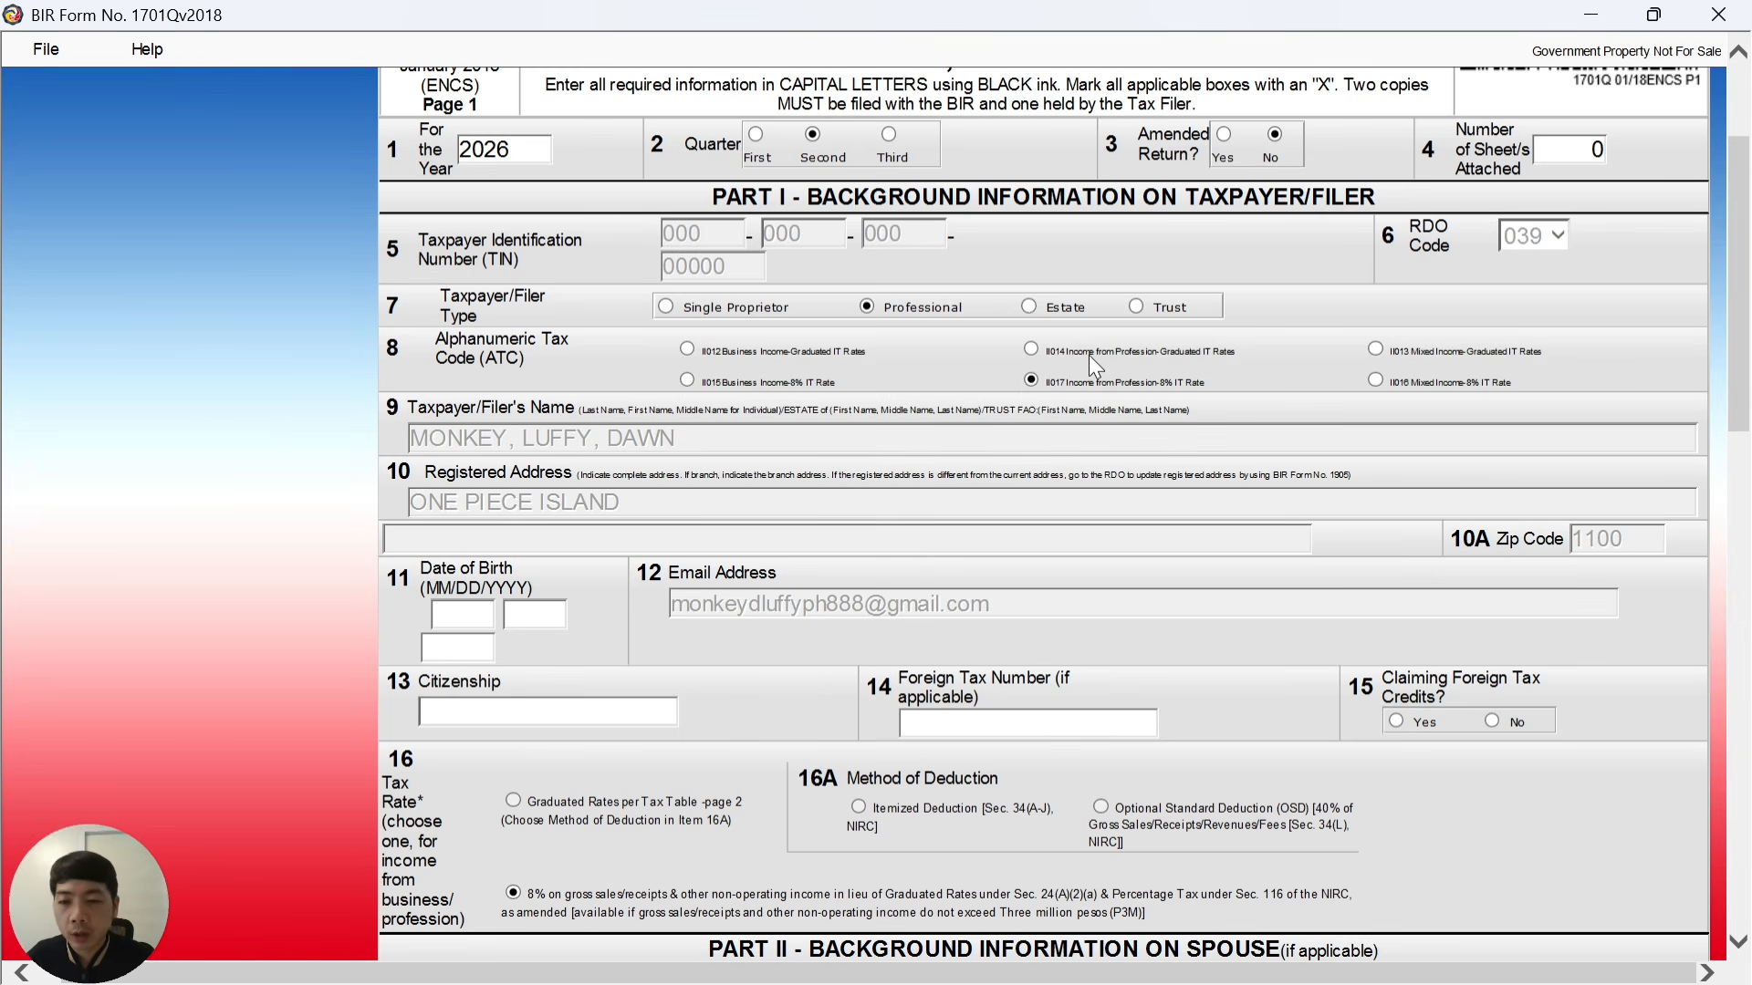
pyautogui.scroll(-3, 536, 407)
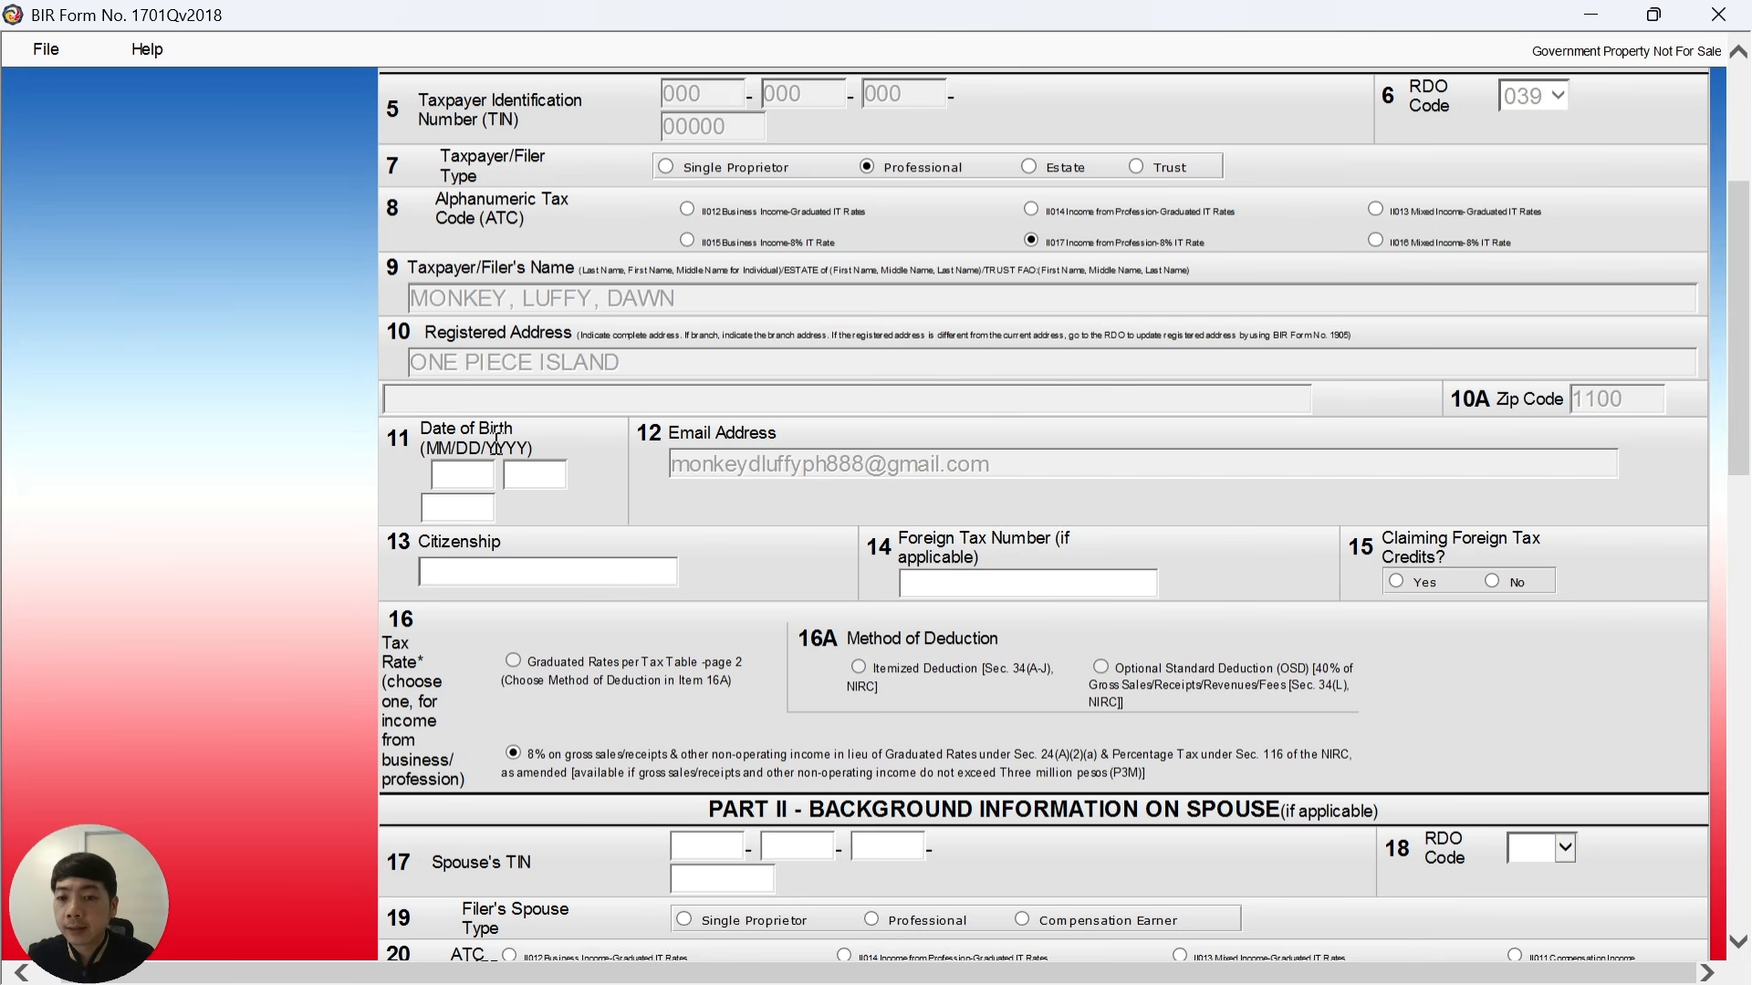
pyautogui.write('10')
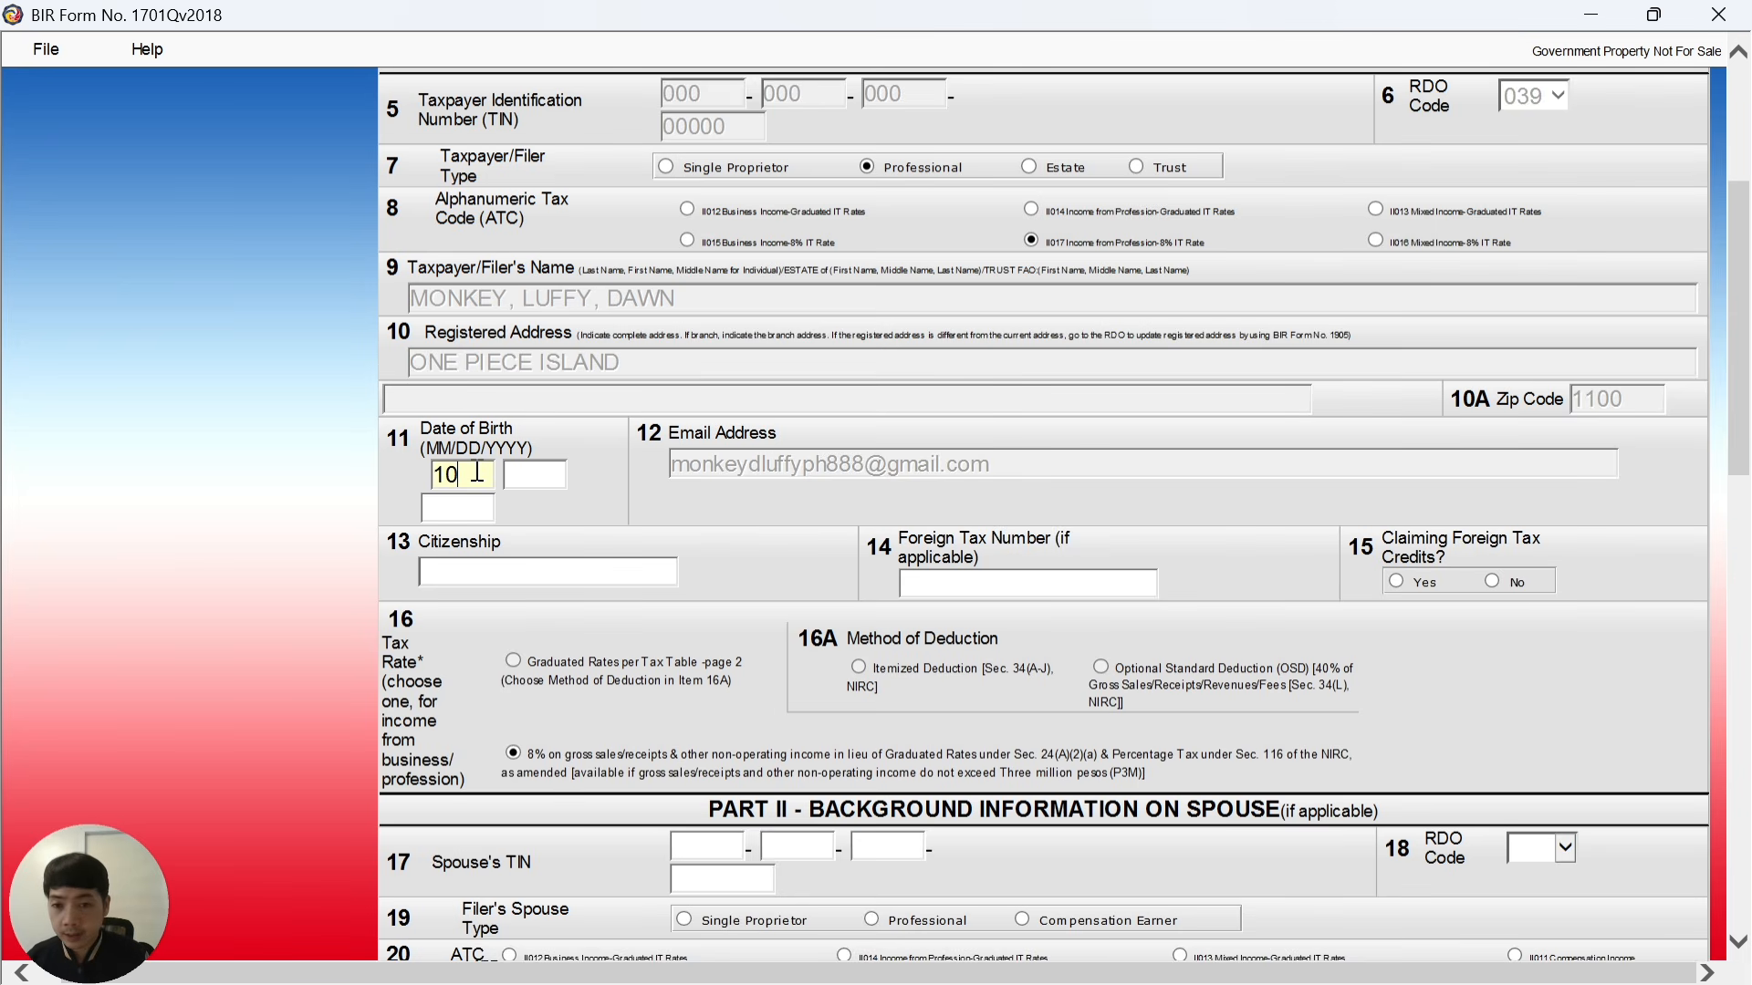
pyautogui.click(531, 472)
pyautogui.write('20')
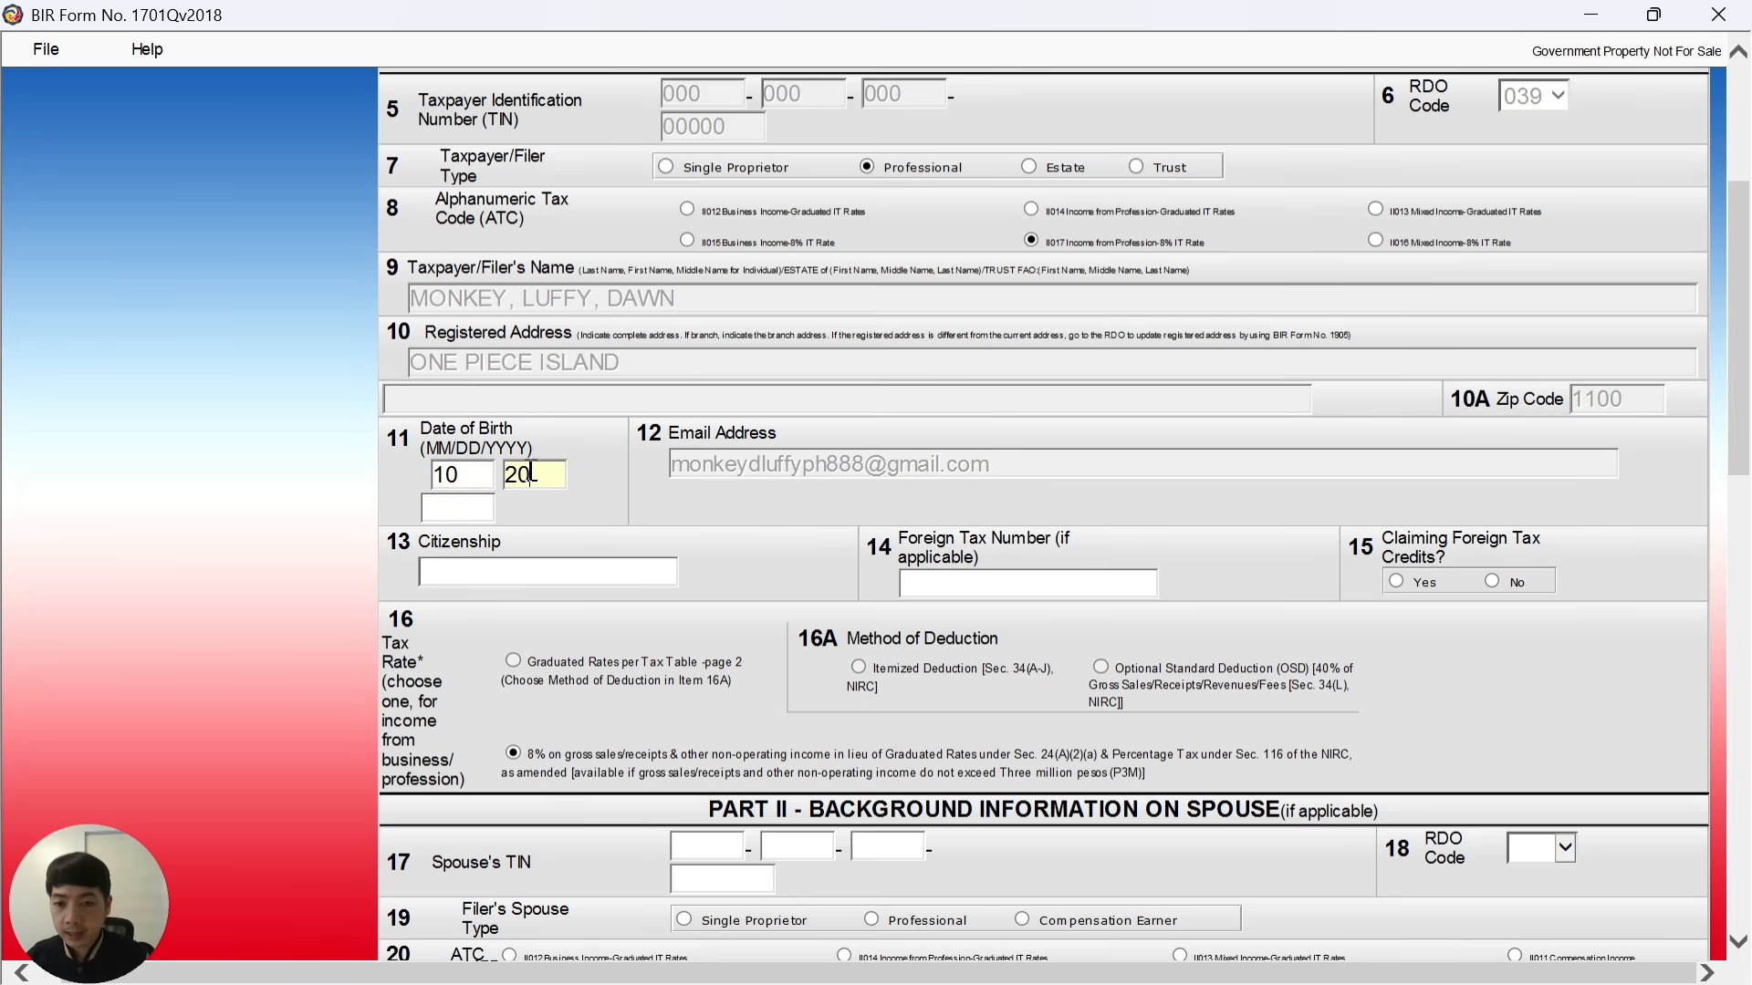
pyautogui.click(434, 506)
pyautogui.write('1995')
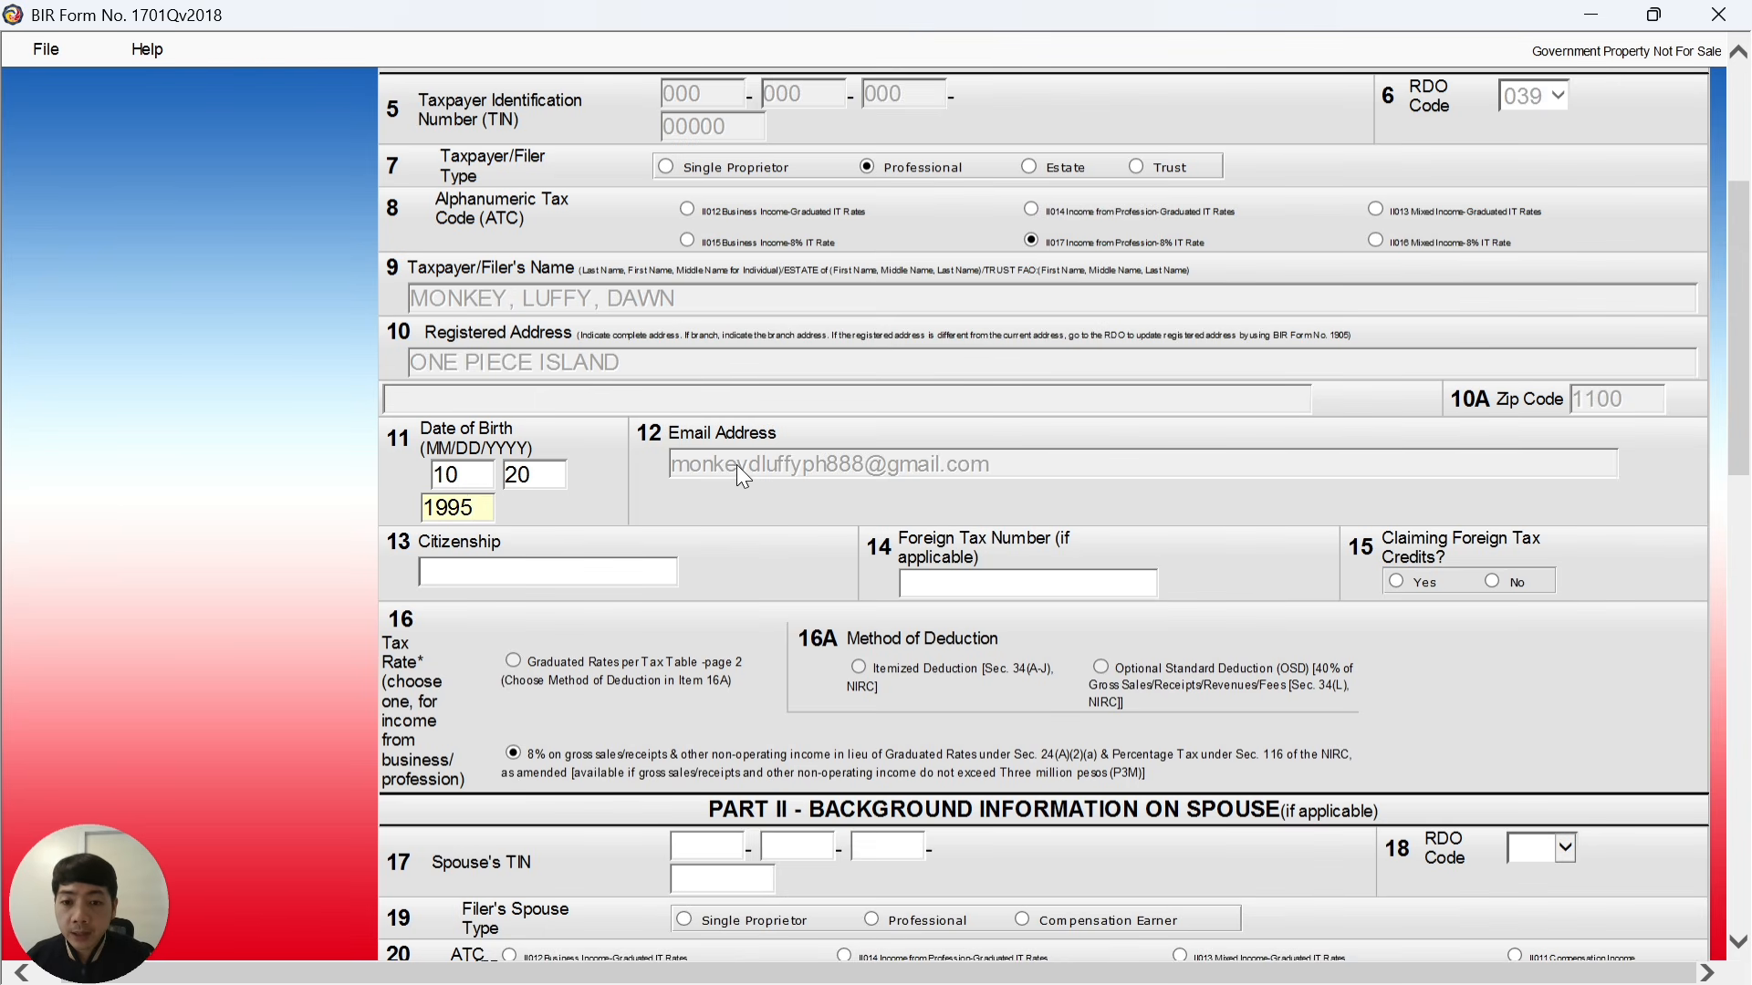
# Enter citizenship FILIPINO and answer No to claiming foreign tax credits
pyautogui.click(535, 569)
pyautogui.write('FILI')
pyautogui.press('capslock')
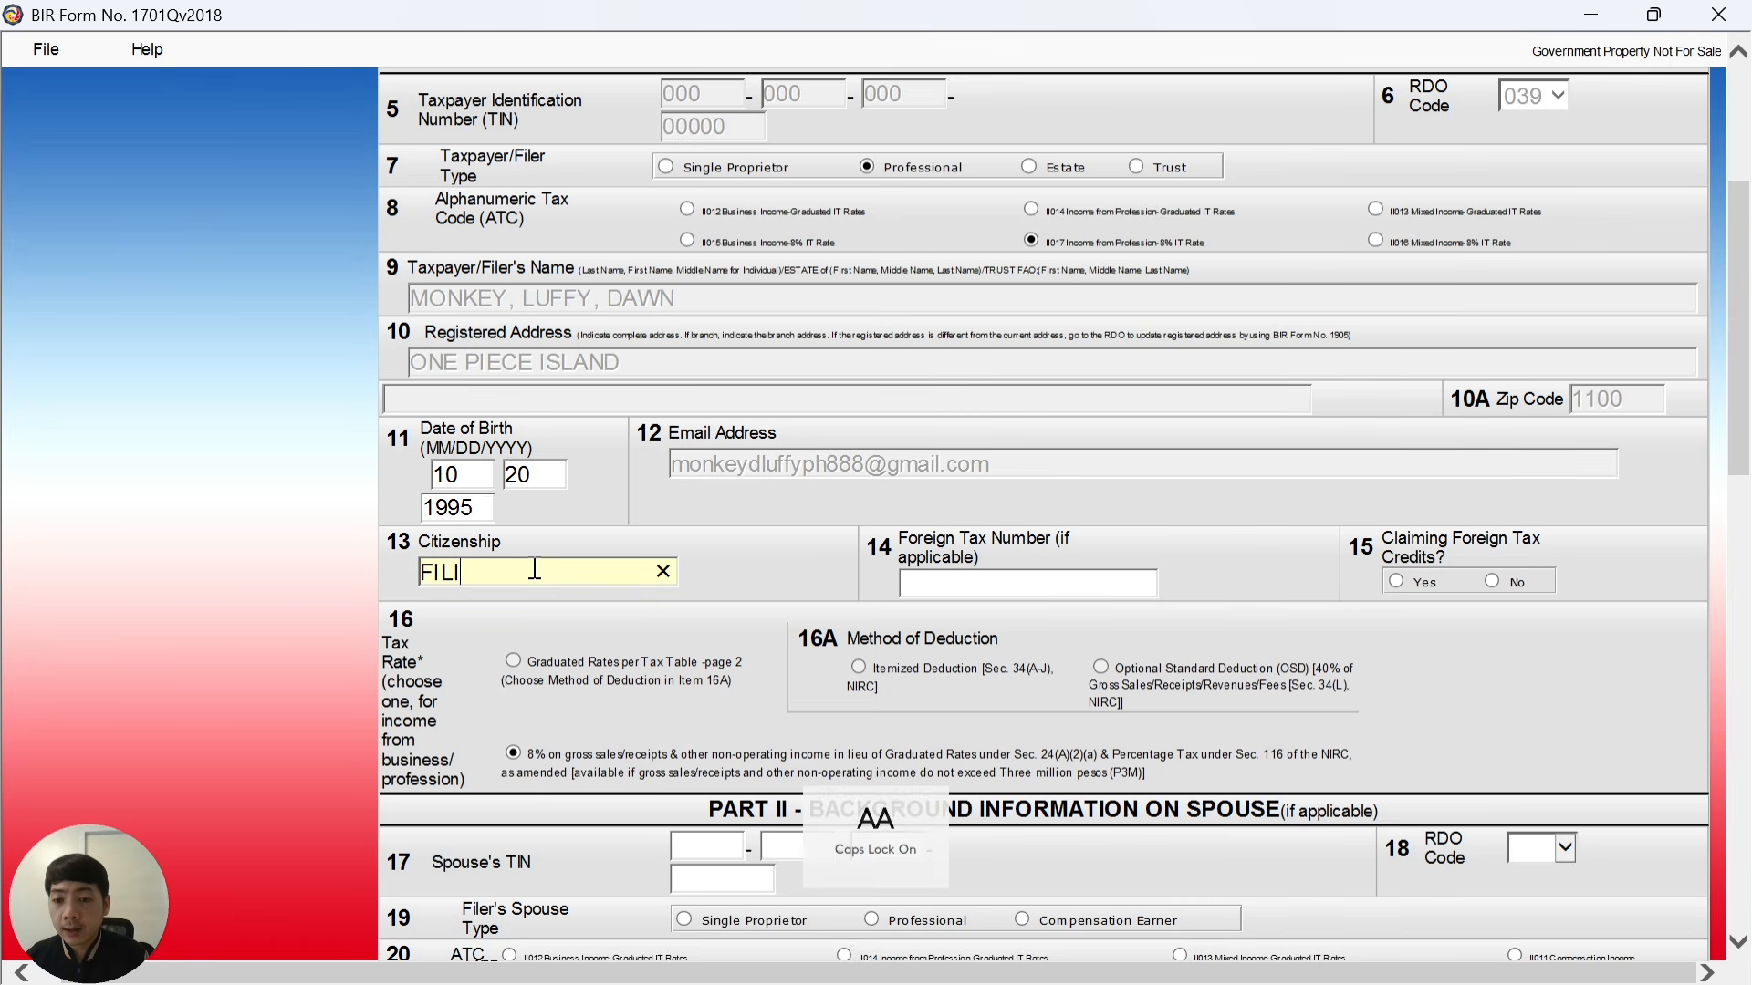
pyautogui.write('PINO')
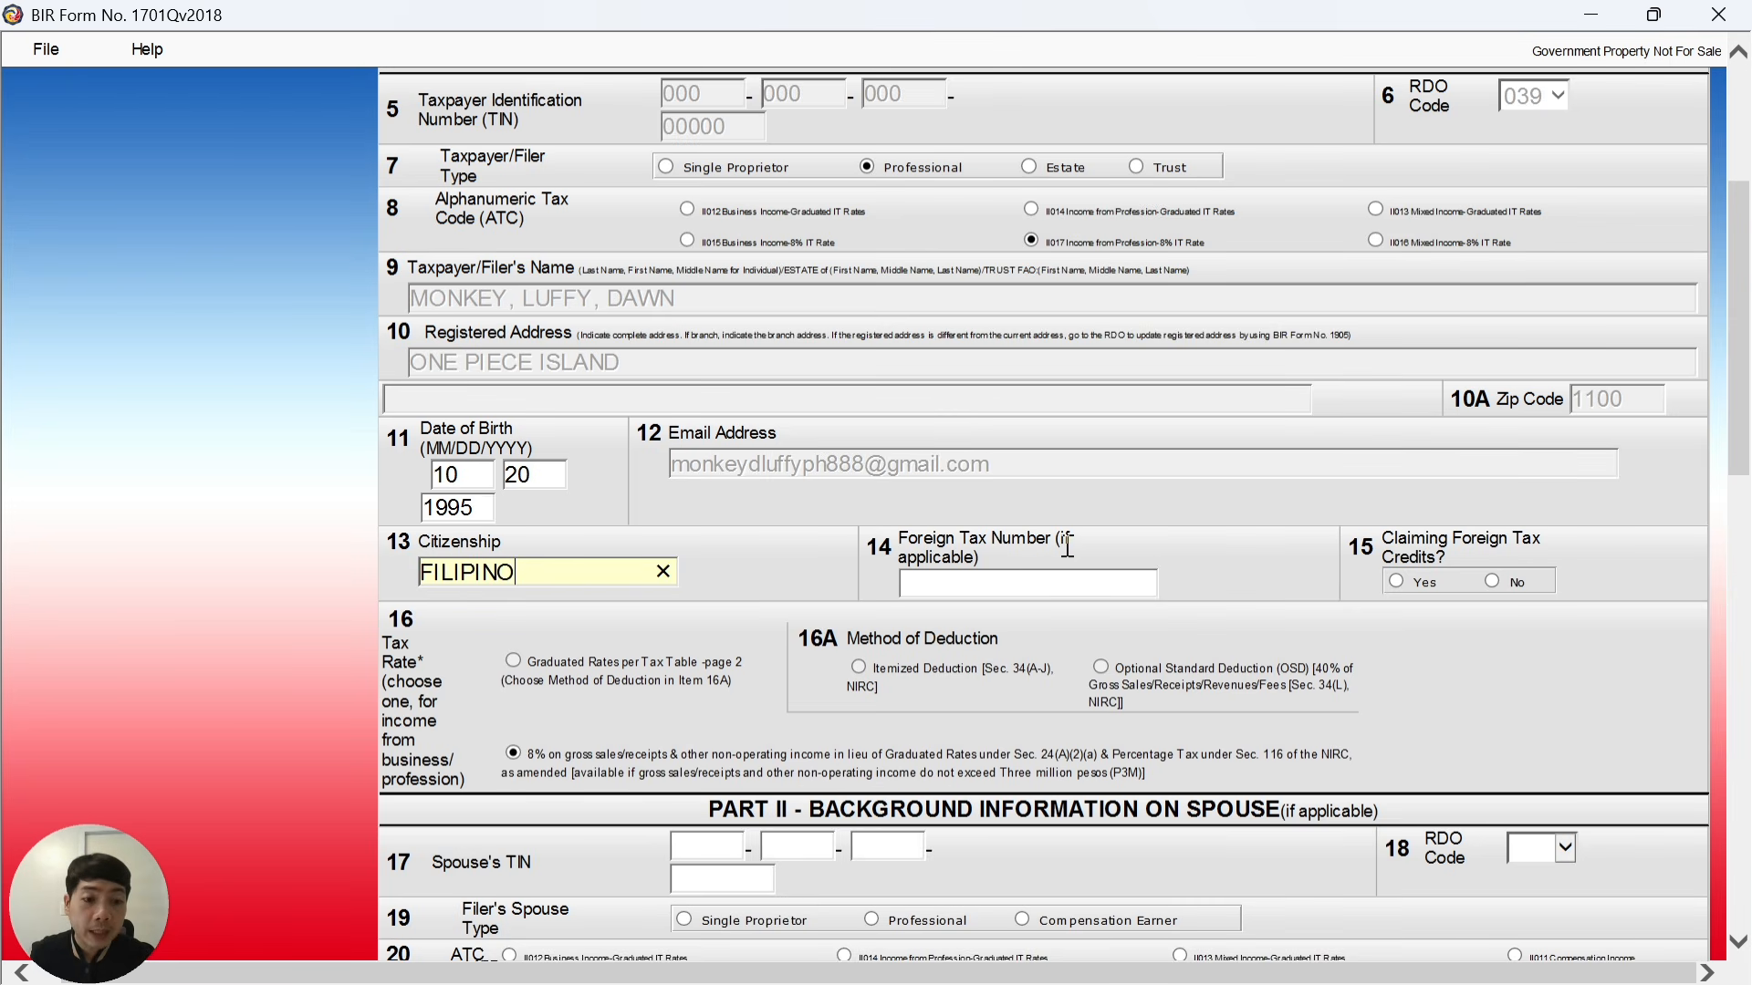
pyautogui.scroll(-2, 1068, 546)
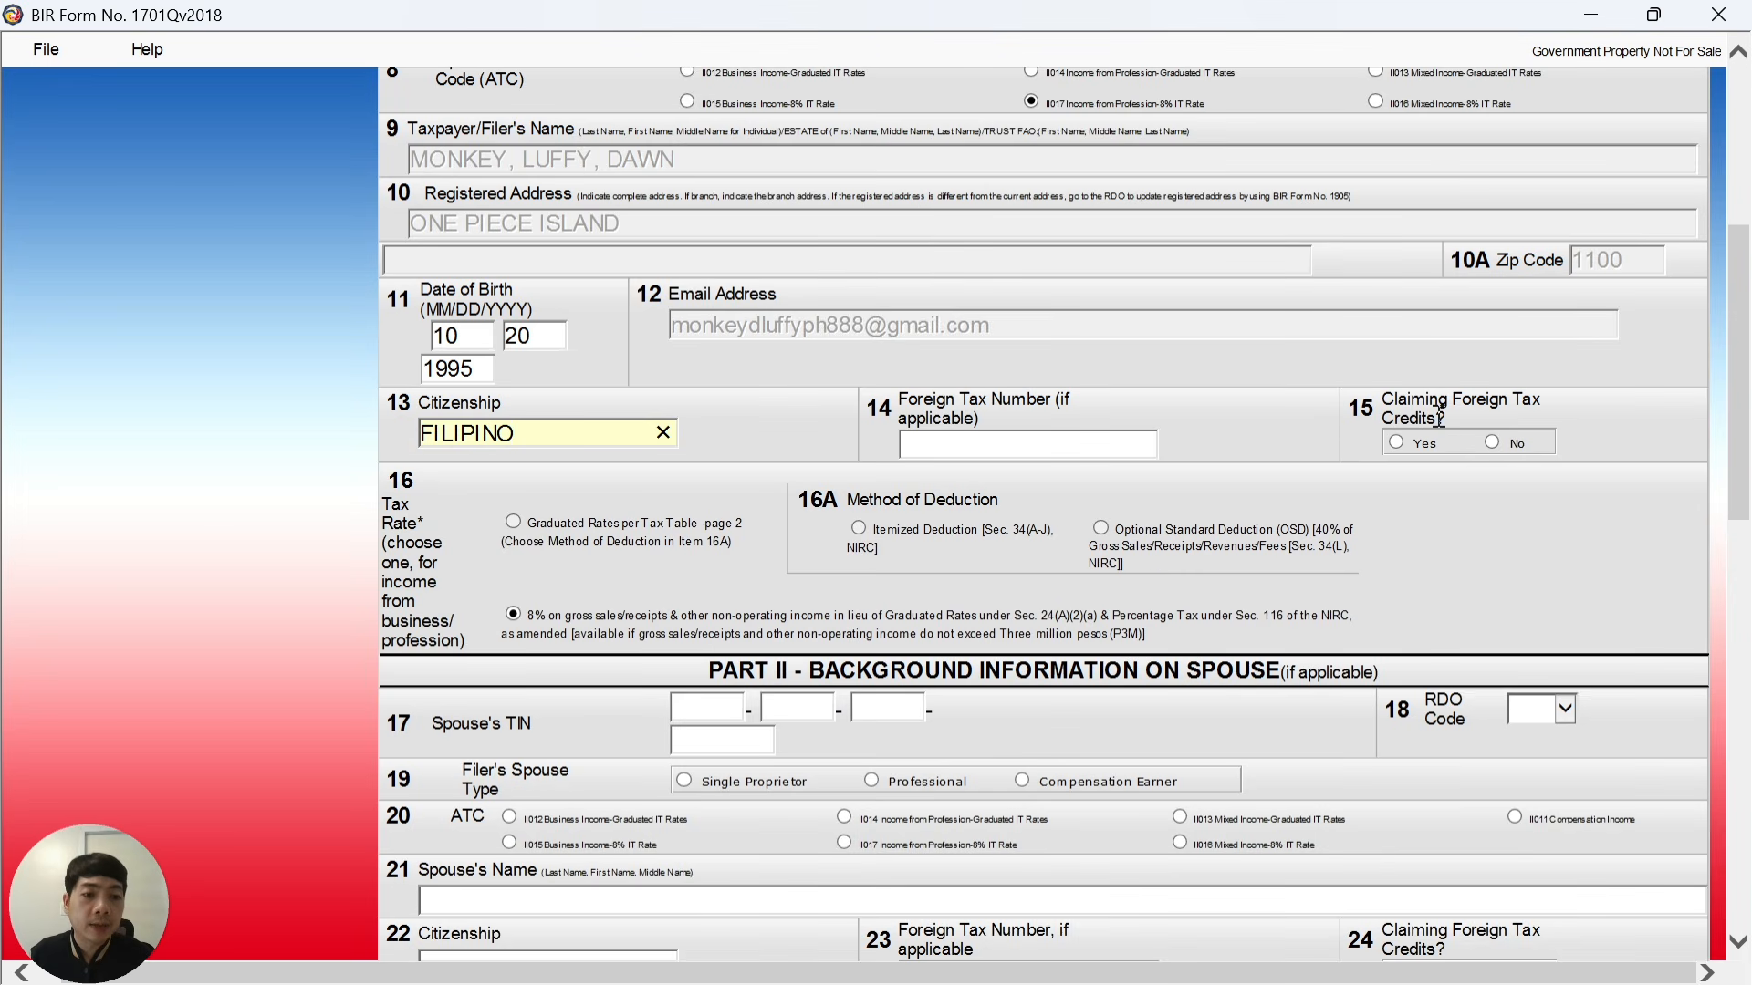
pyautogui.click(1498, 445)
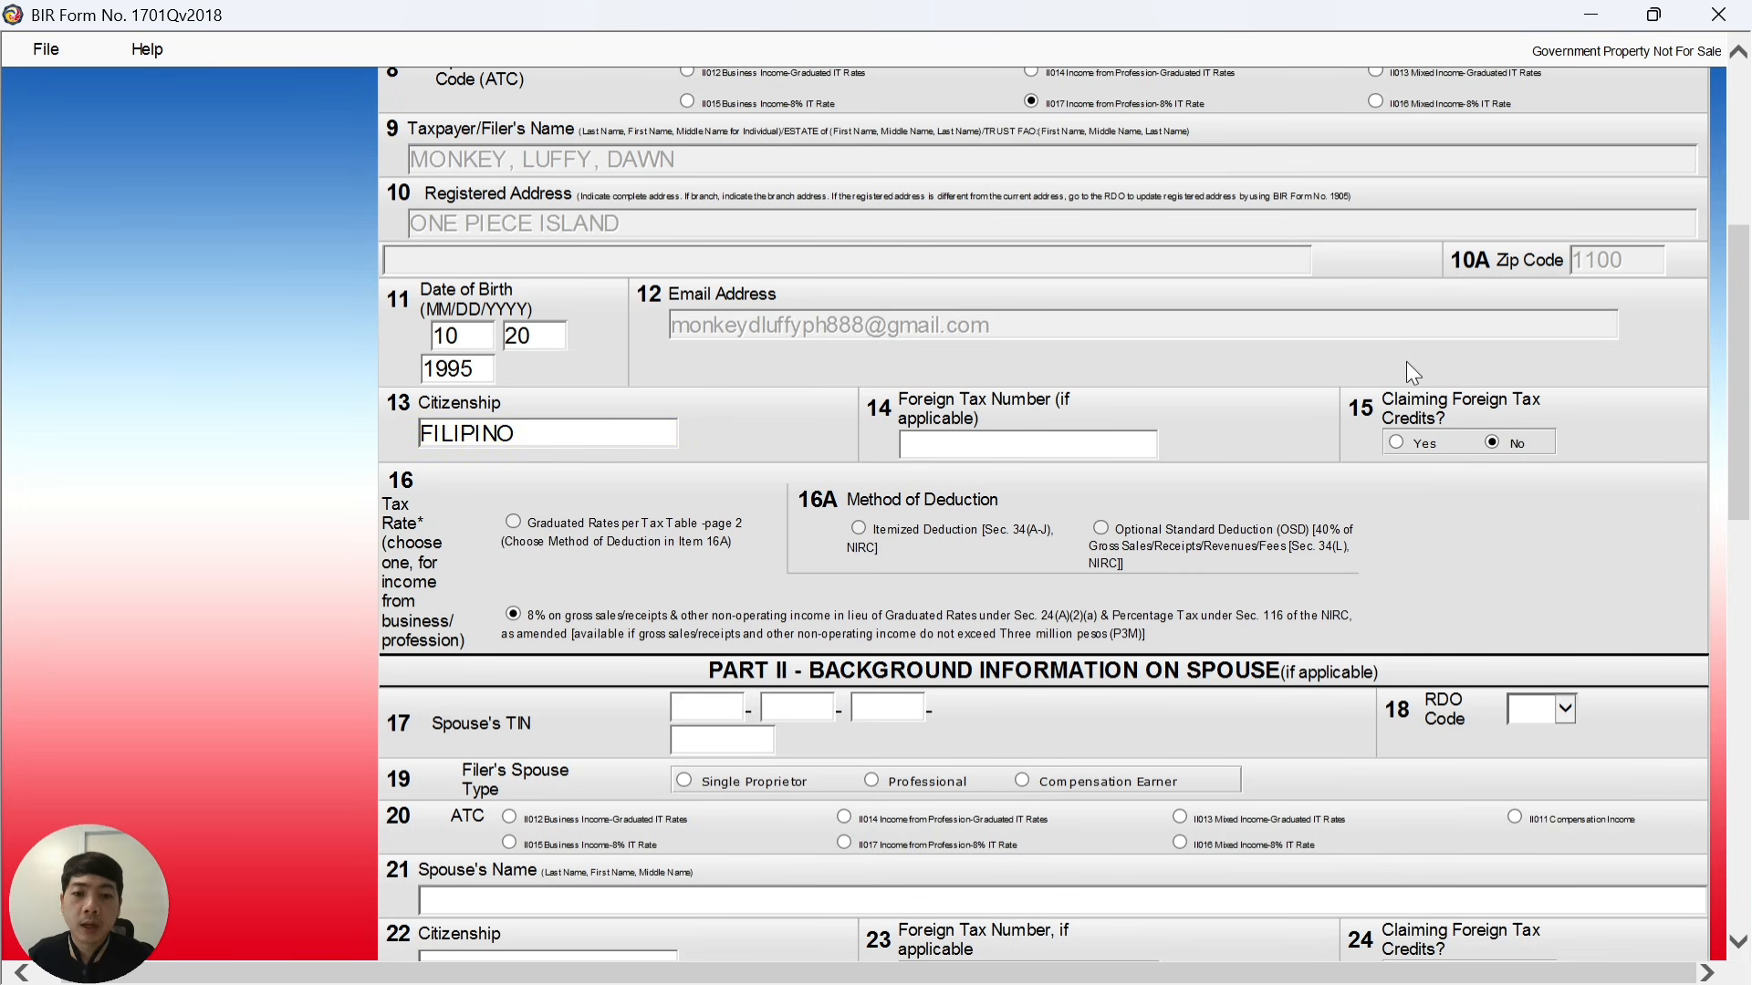
pyautogui.scroll(-2, 1277, 415)
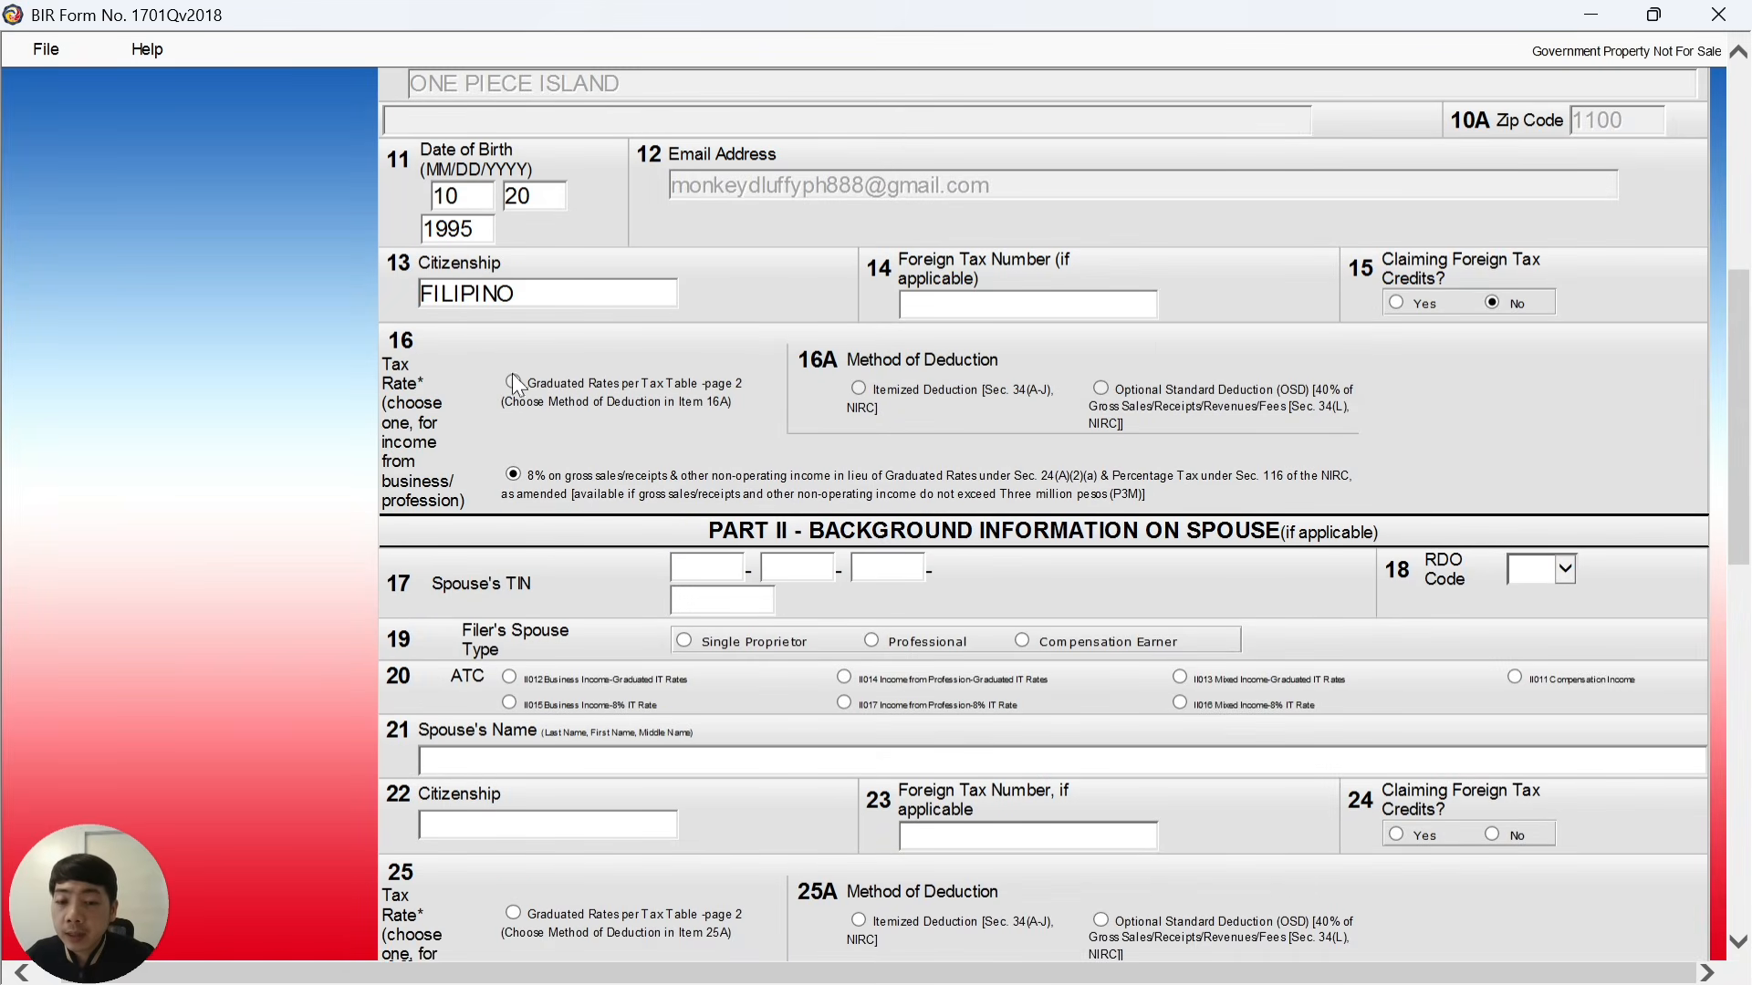
# Scroll through page 1's Parts II–IV, confirming the blank spouse section and 0.00 Part III amounts
pyautogui.scroll(-2, 484, 384)
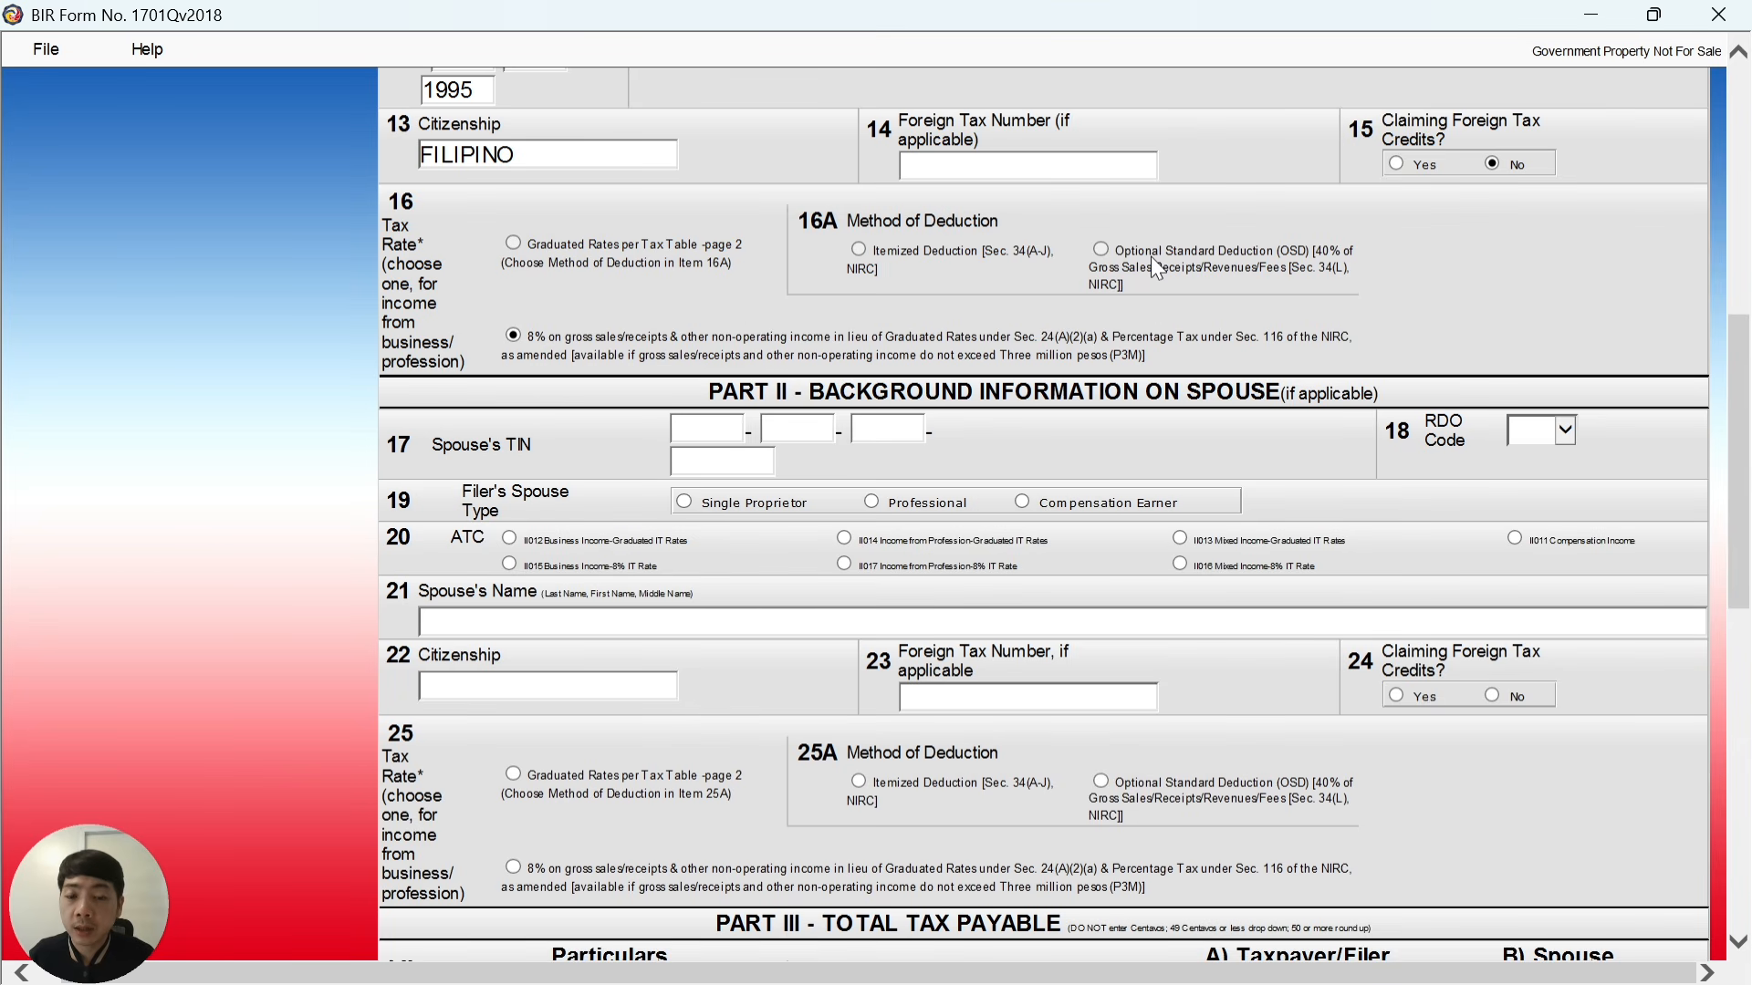
pyautogui.scroll(-3, 1151, 255)
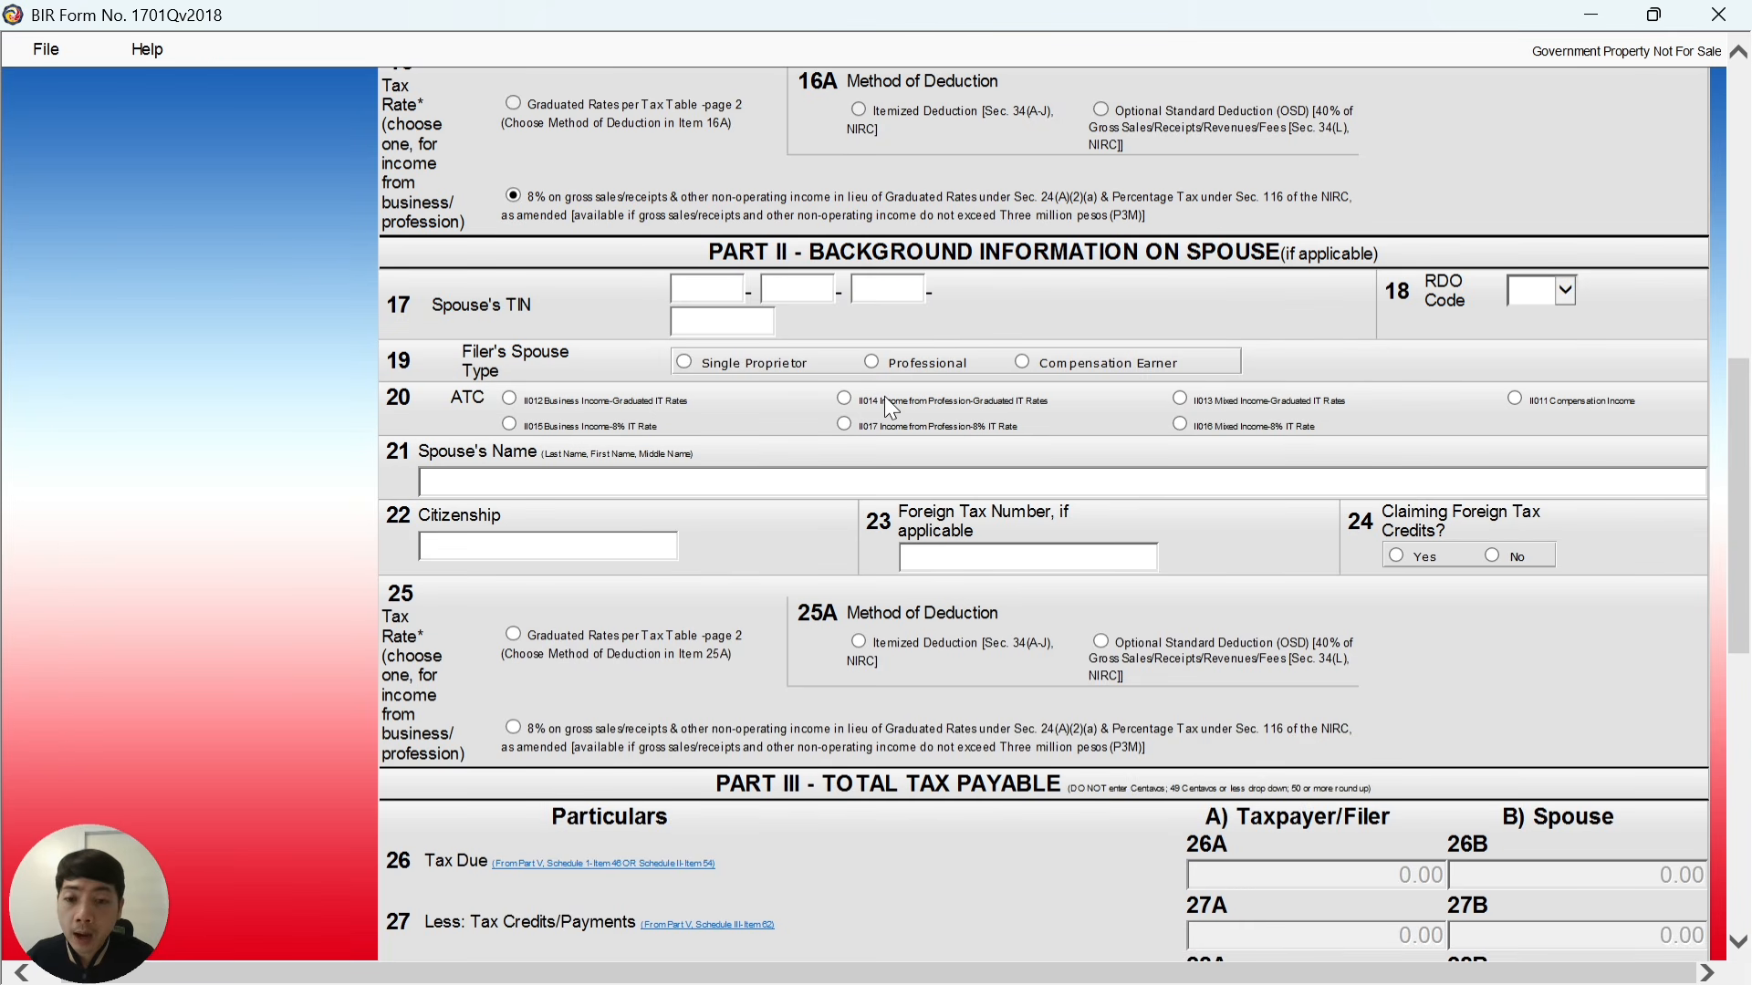
pyautogui.scroll(-1, 890, 382)
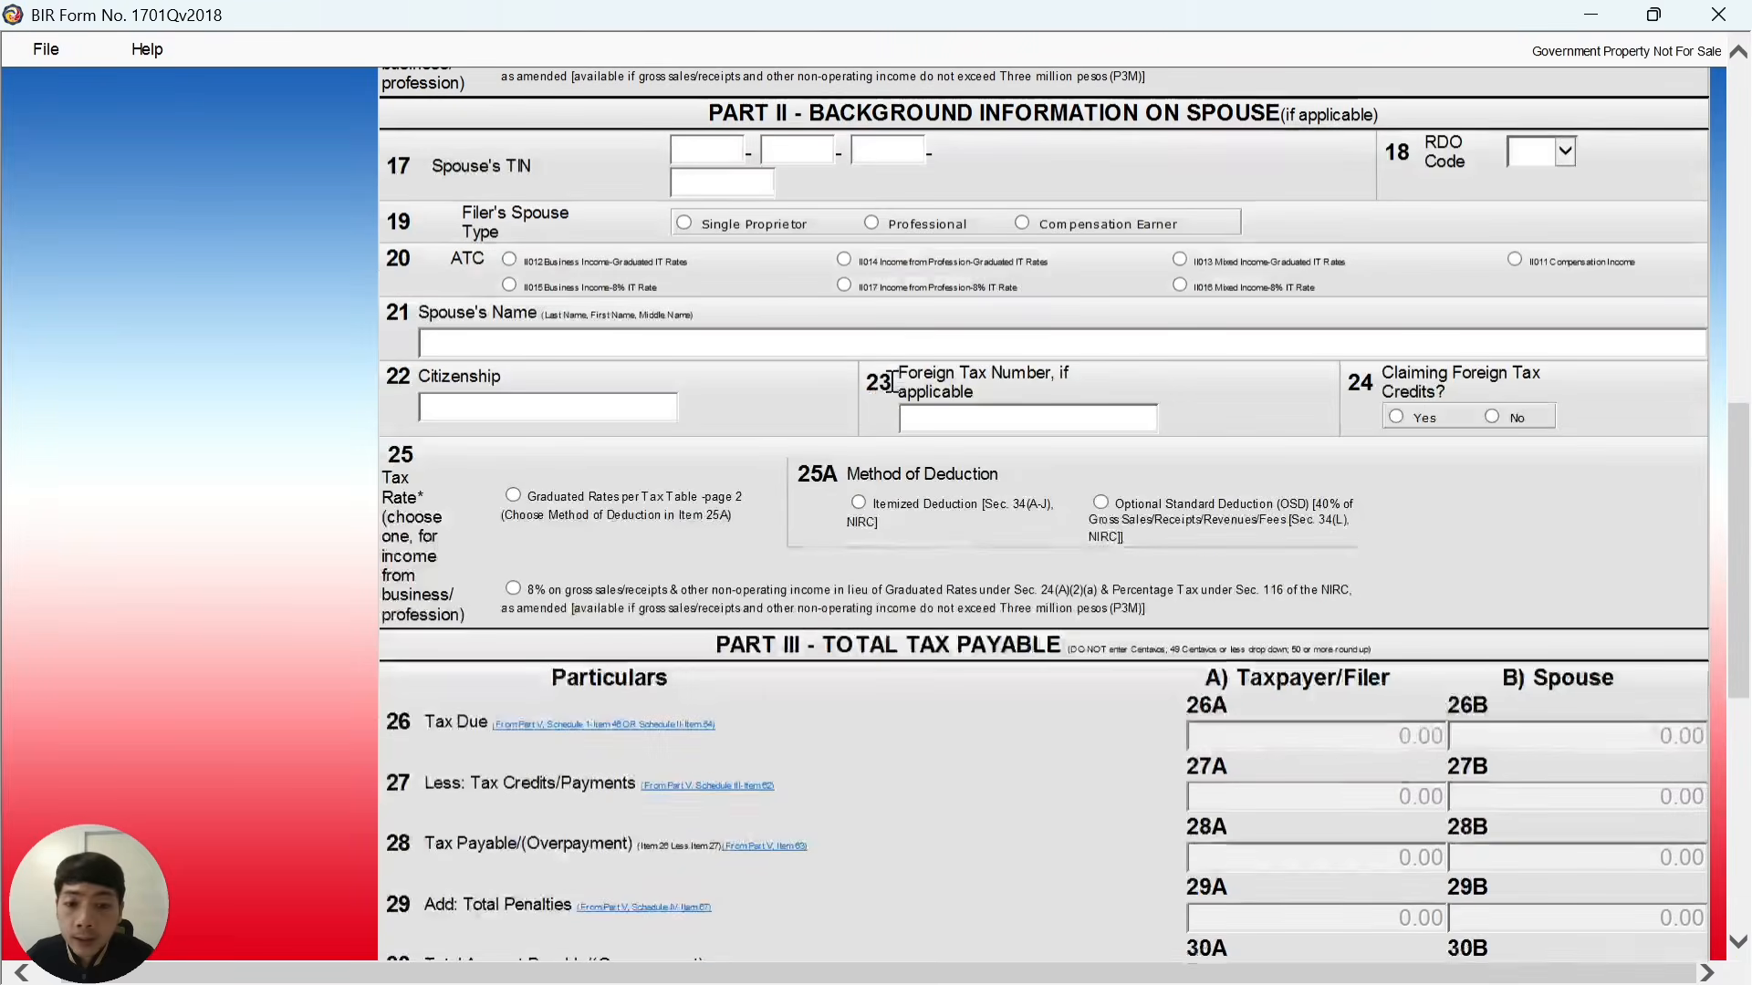
pyautogui.scroll(-4, 896, 374)
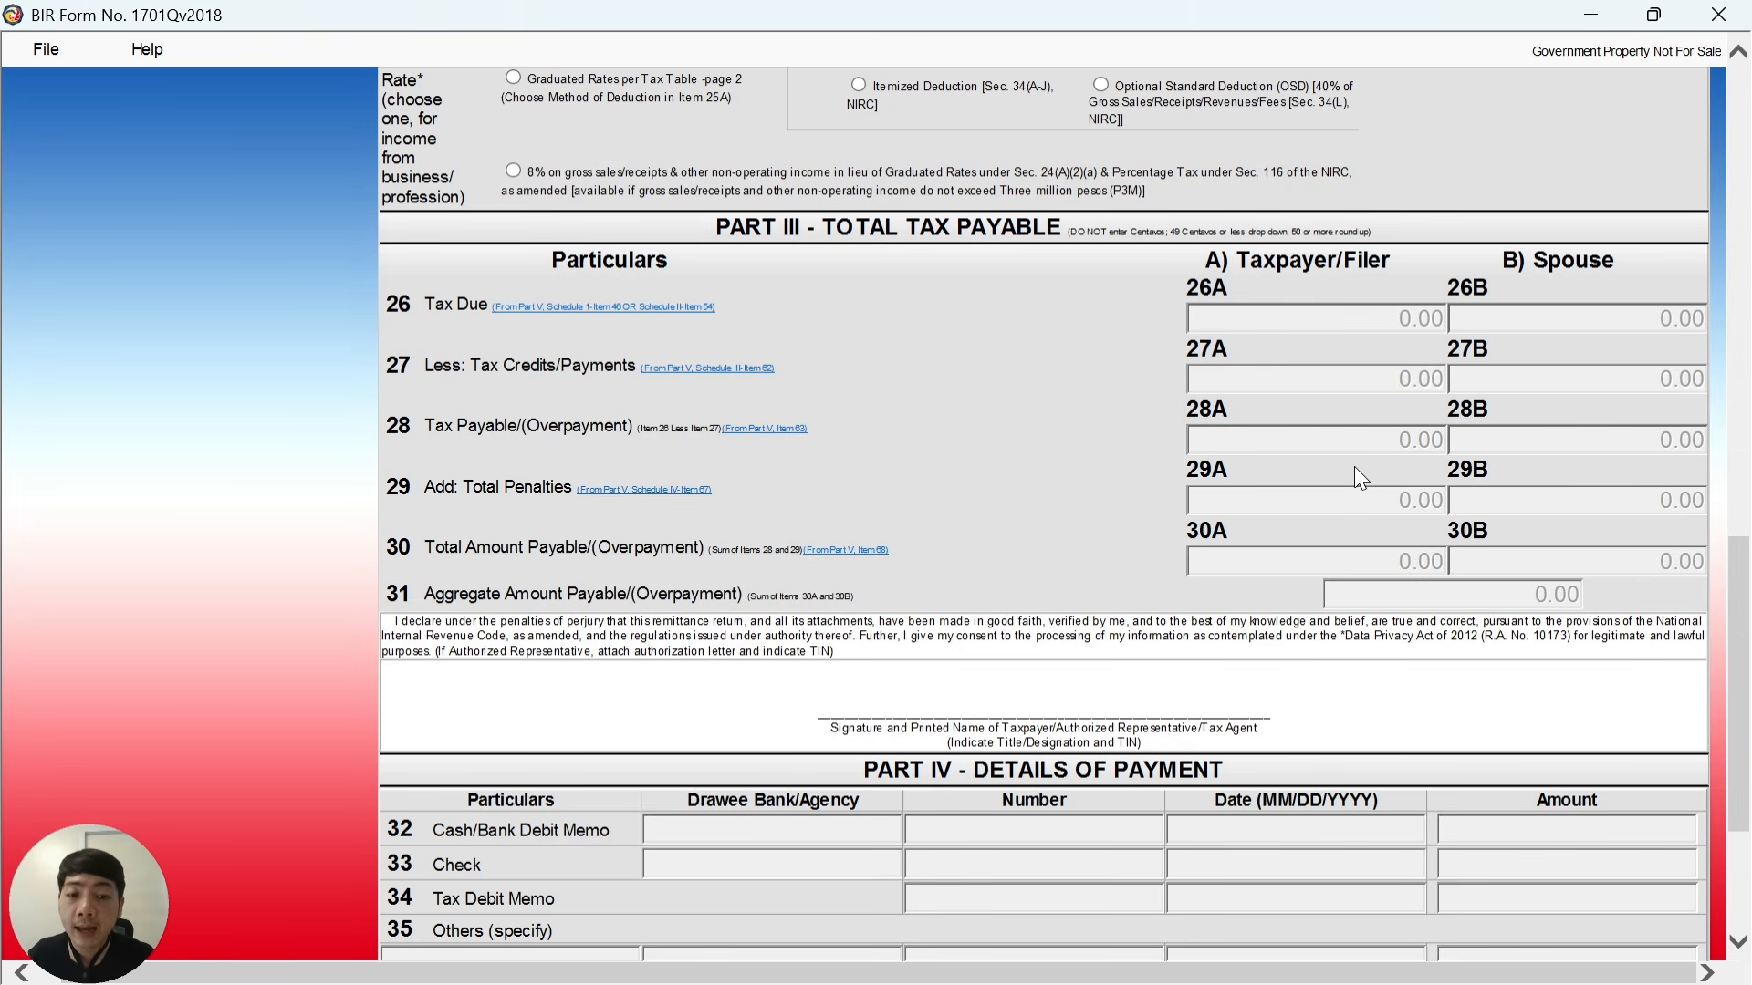
pyautogui.scroll(-5, 992, 421)
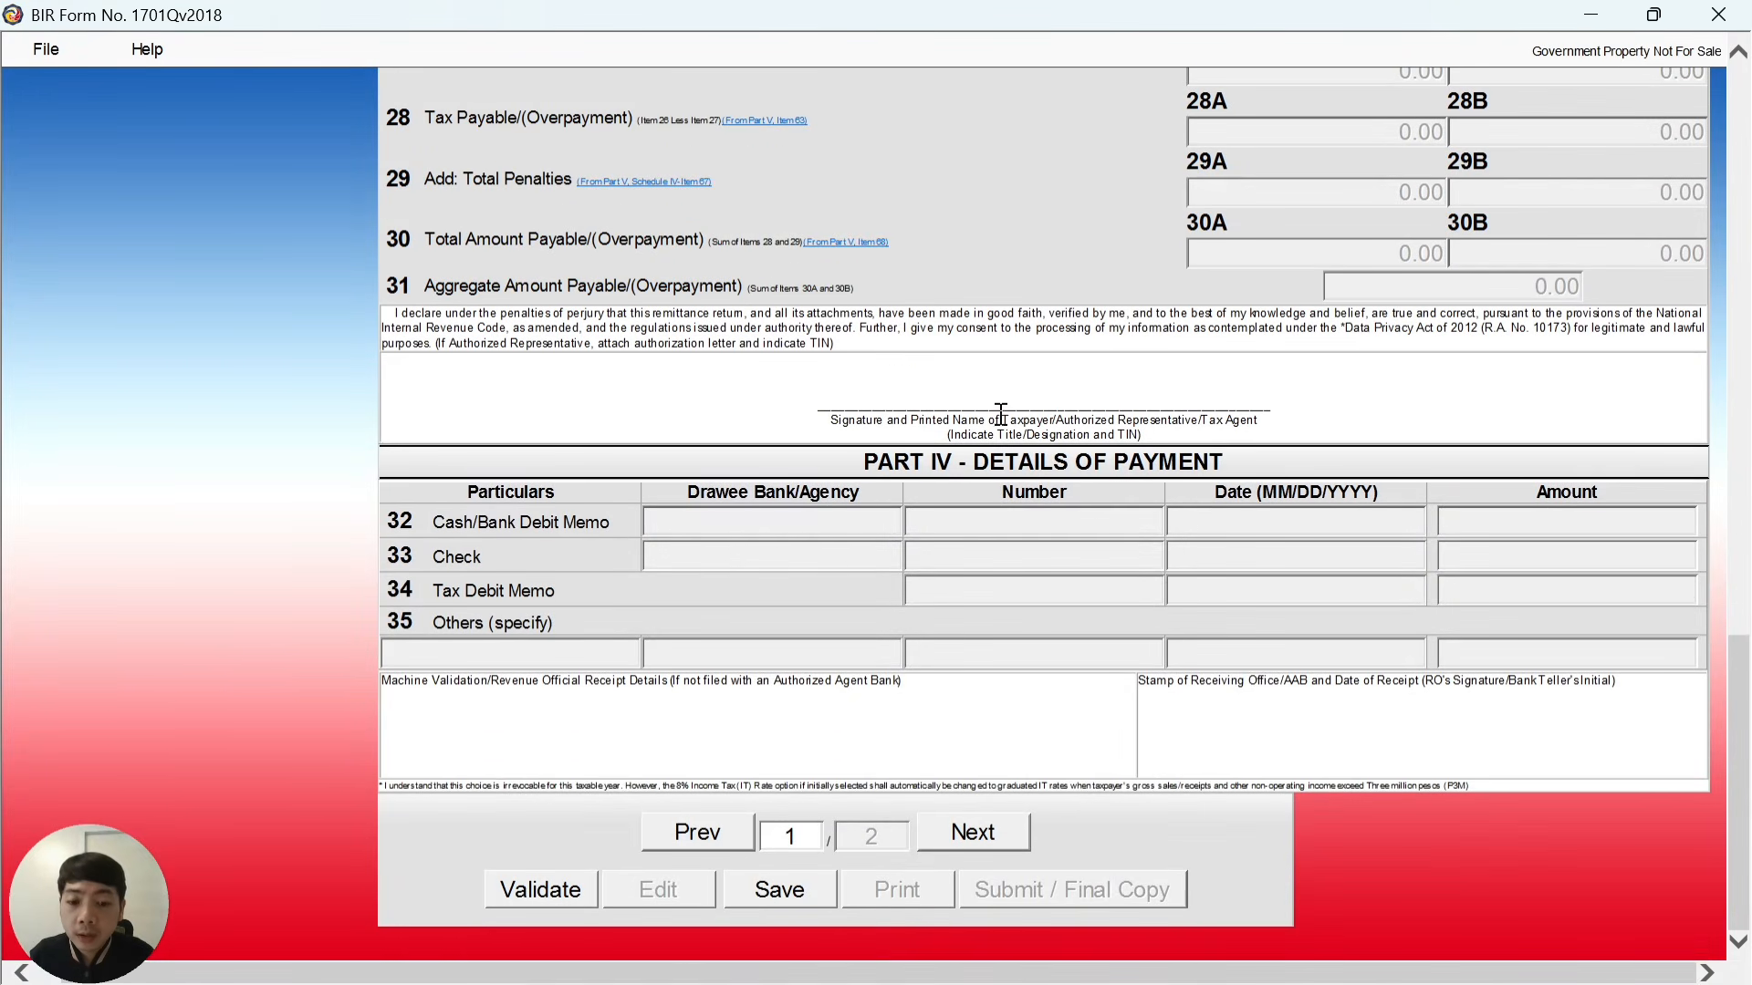
# Go to page 2, review the 8% rate schedule down to Schedule II, then return to Excel
pyautogui.click(972, 832)
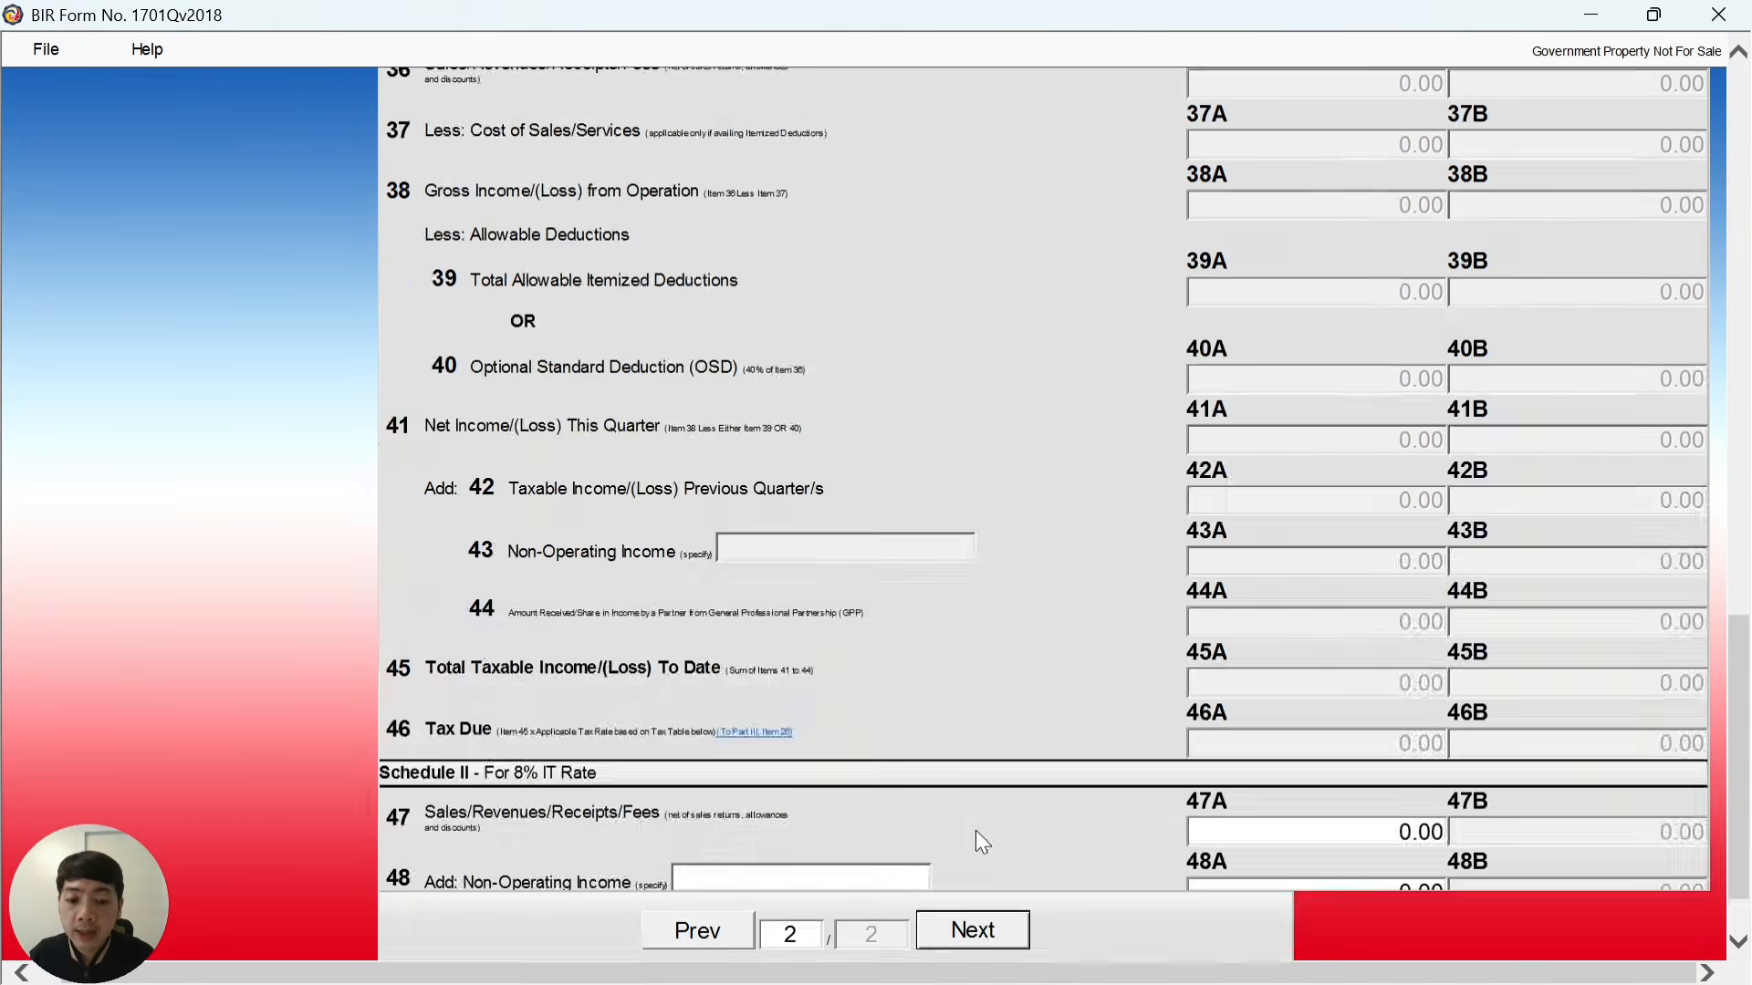
pyautogui.scroll(-15, 1003, 638)
pyautogui.scroll(15, 1043, 589)
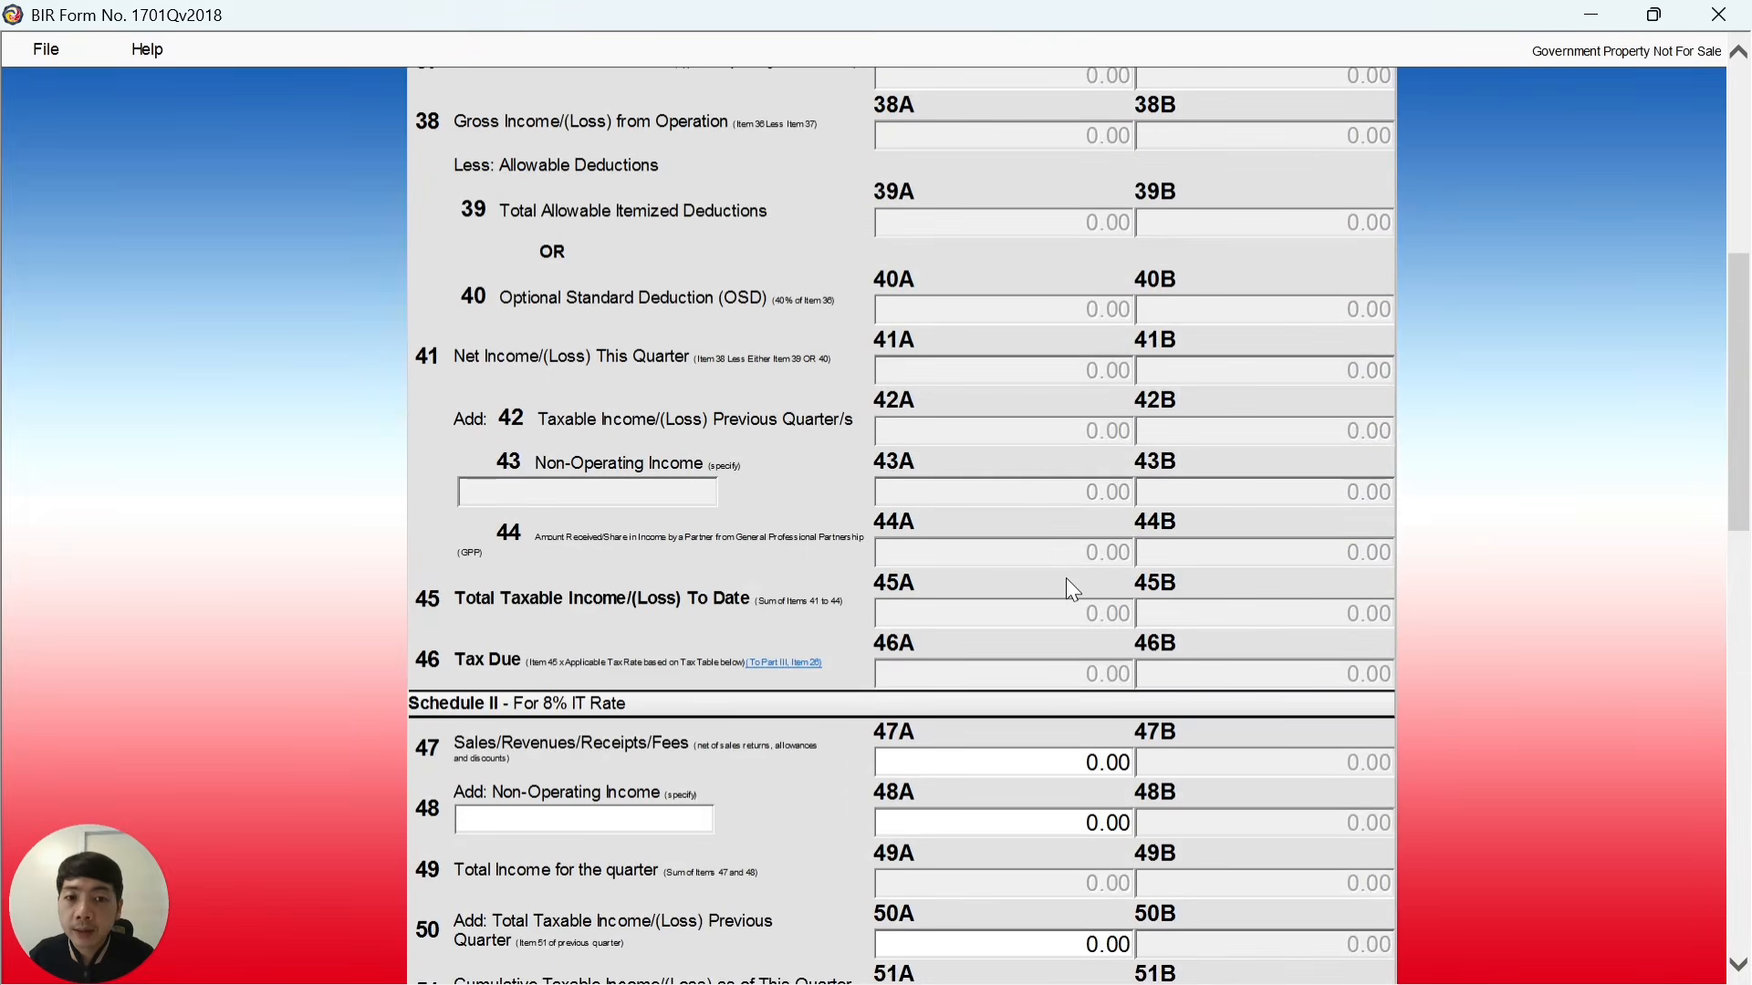
pyautogui.scroll(5, 1065, 584)
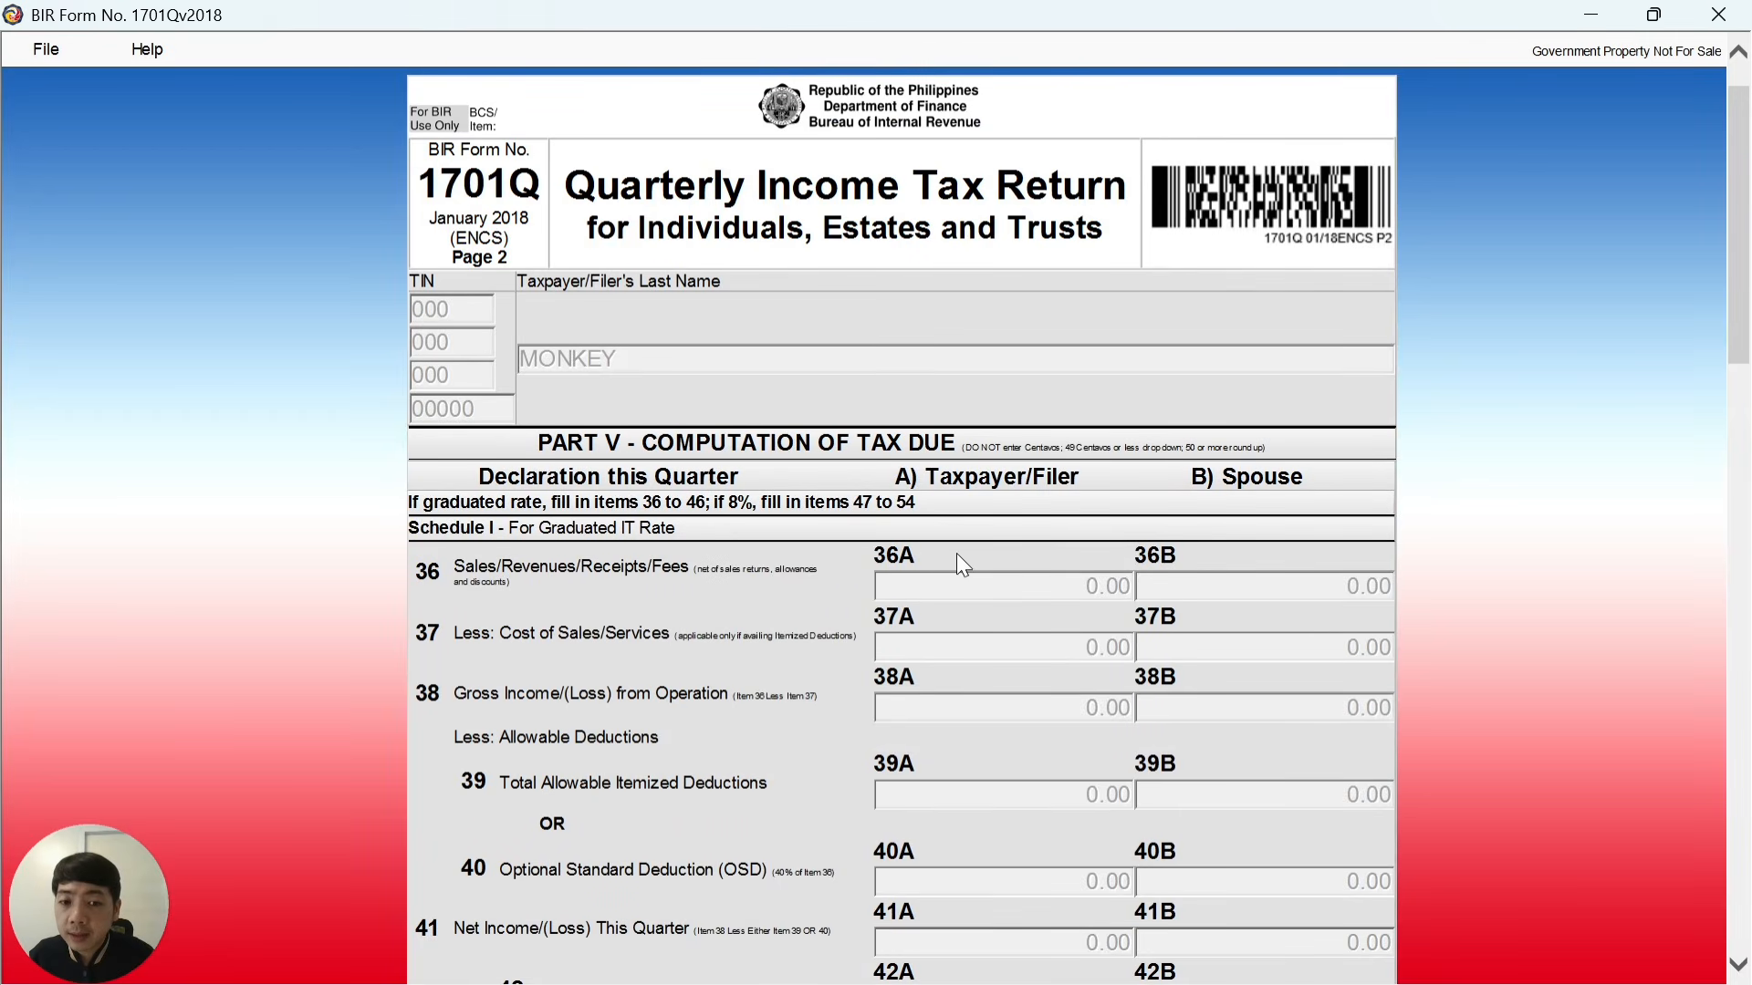
pyautogui.scroll(-2, 949, 547)
pyautogui.scroll(-3, 557, 390)
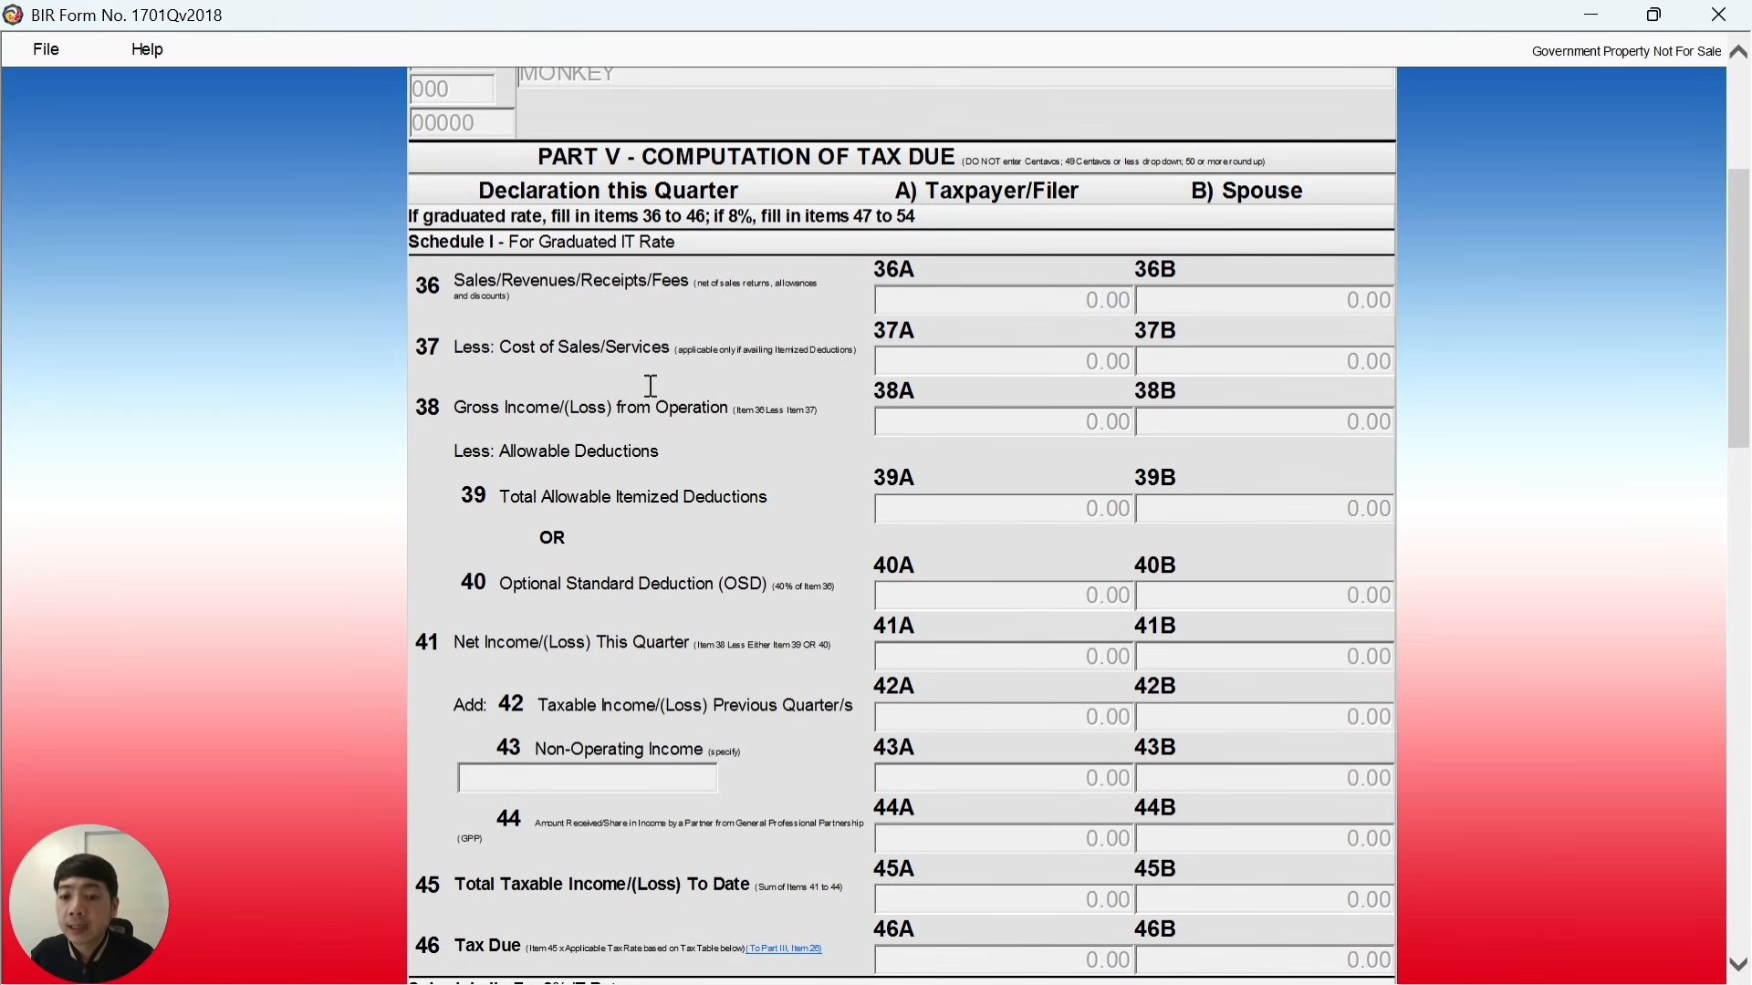
pyautogui.scroll(-12, 653, 393)
pyautogui.scroll(-6, 670, 387)
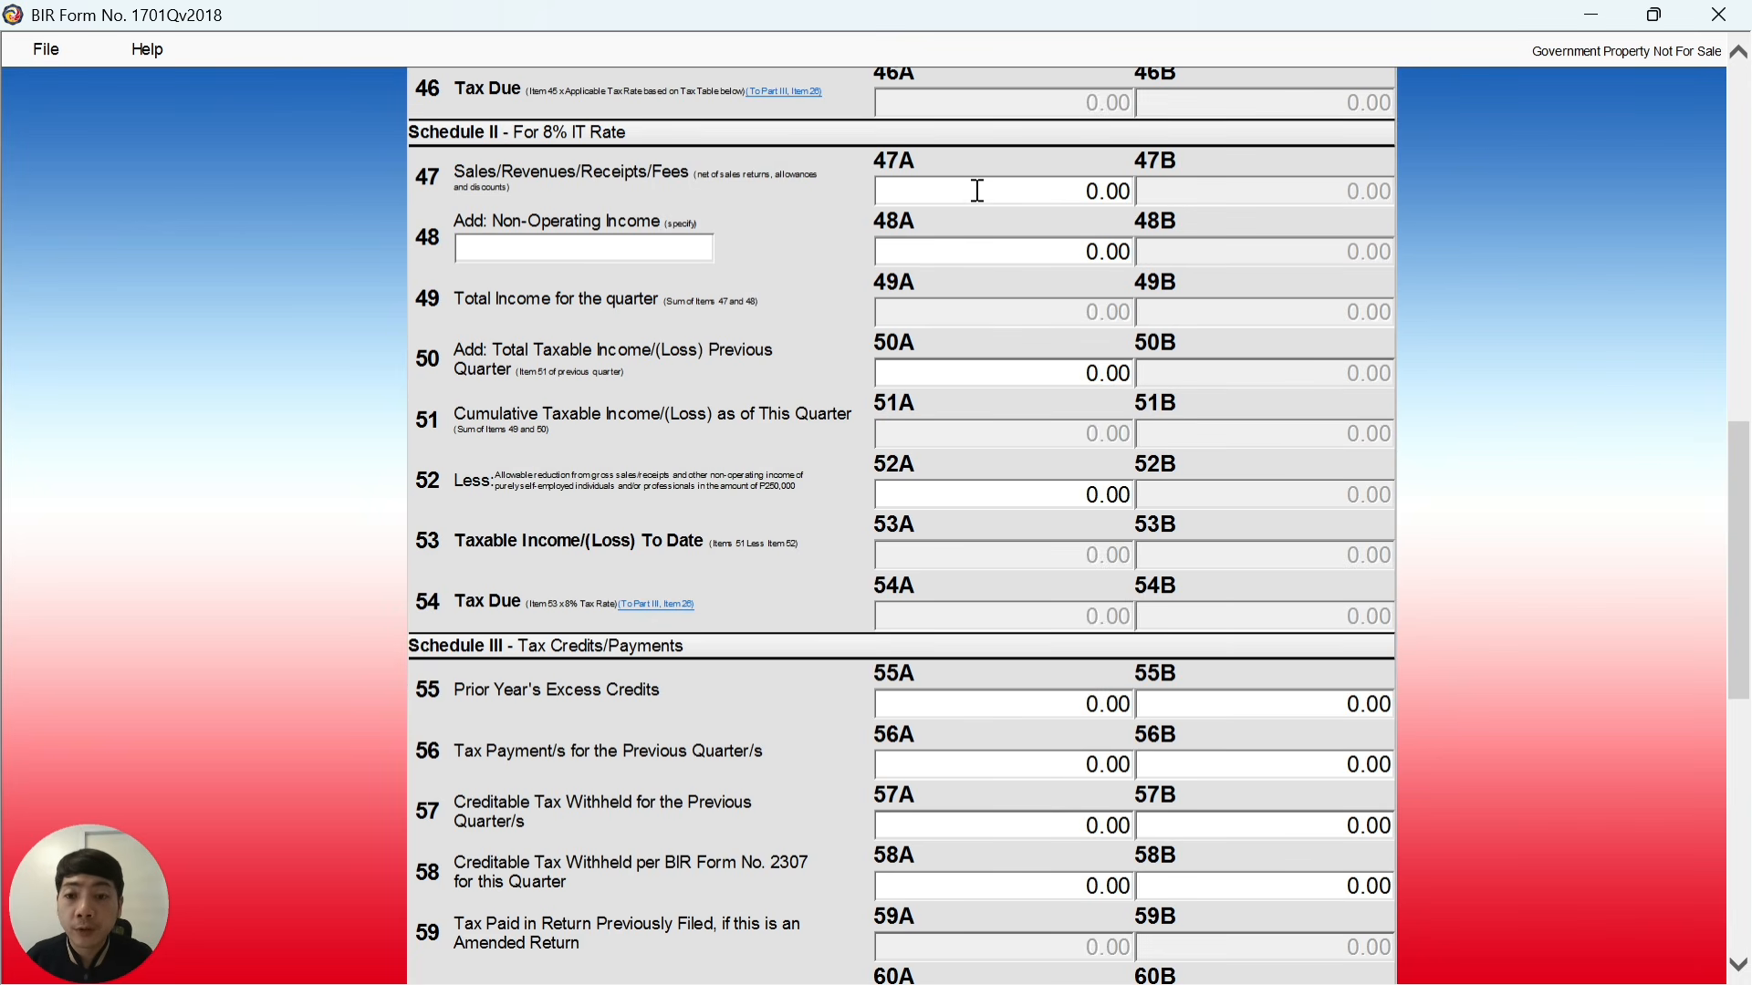
pyautogui.hotkey('alt', 'Tab')
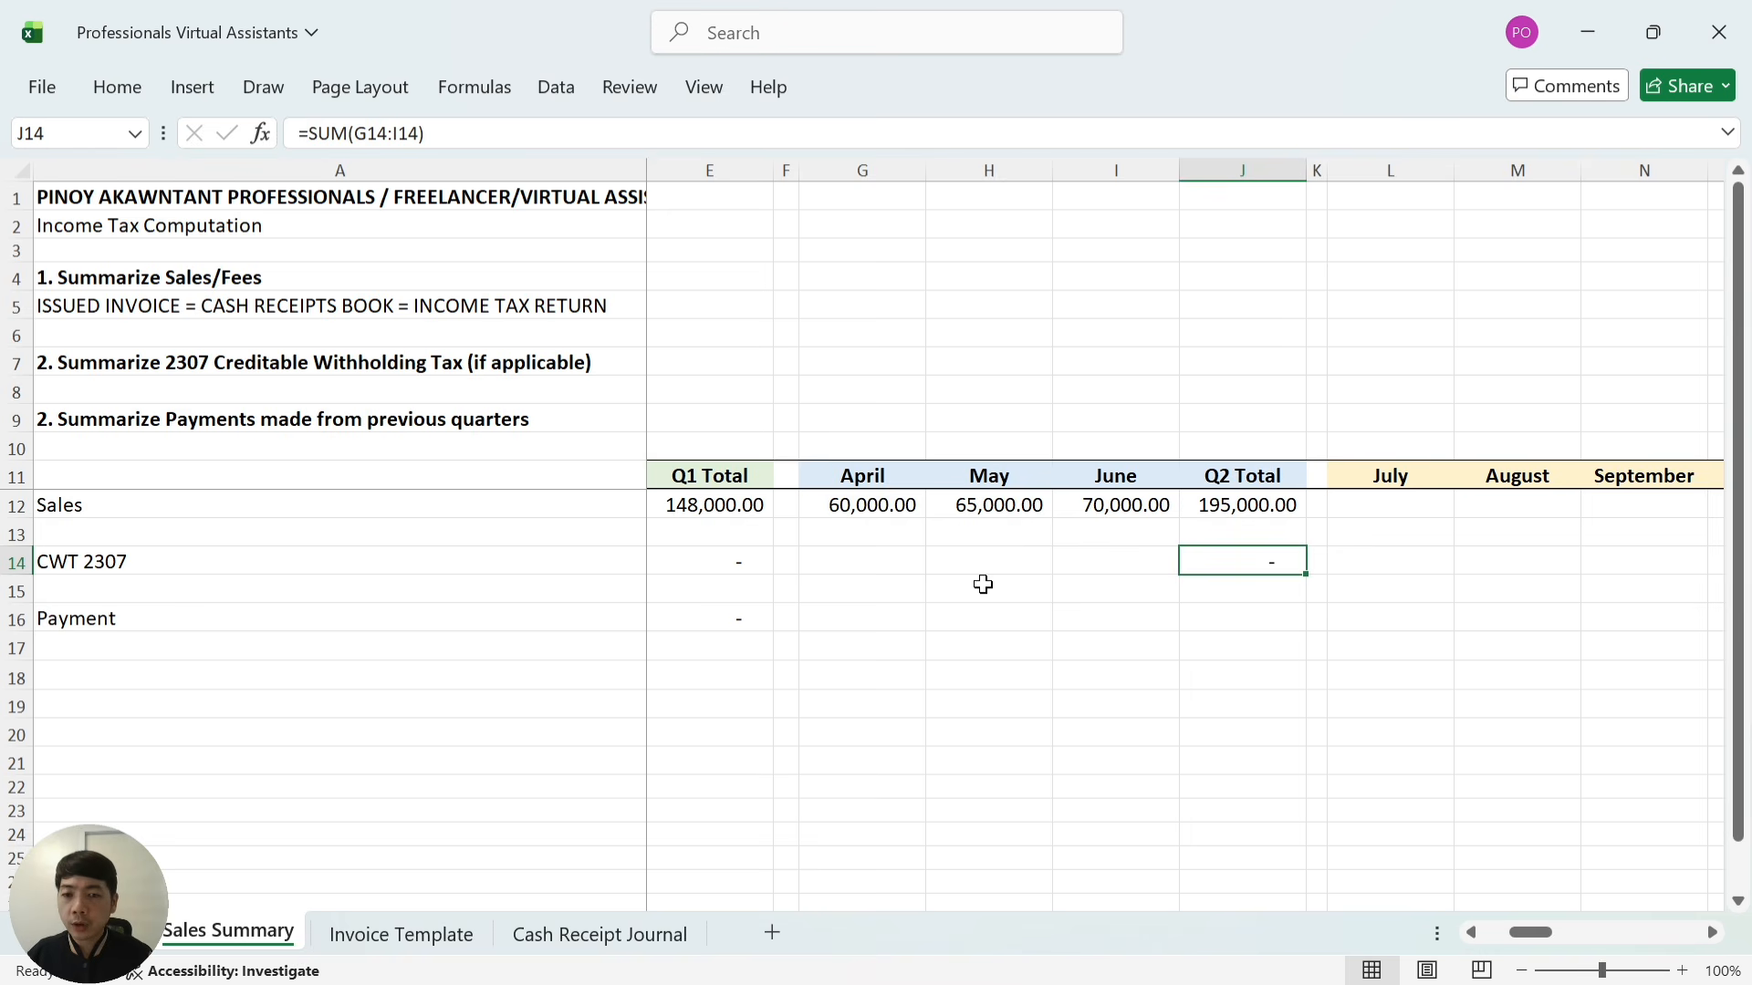
# Check April, May and June sales on the Sales Summary sheet, confirming the 195,000.00 Q2 total
pyautogui.press('Left')
pyautogui.press('Left')
pyautogui.press('Up')
pyautogui.press('Up')
pyautogui.press('Left')
pyautogui.press('Right')
pyautogui.press('Right')
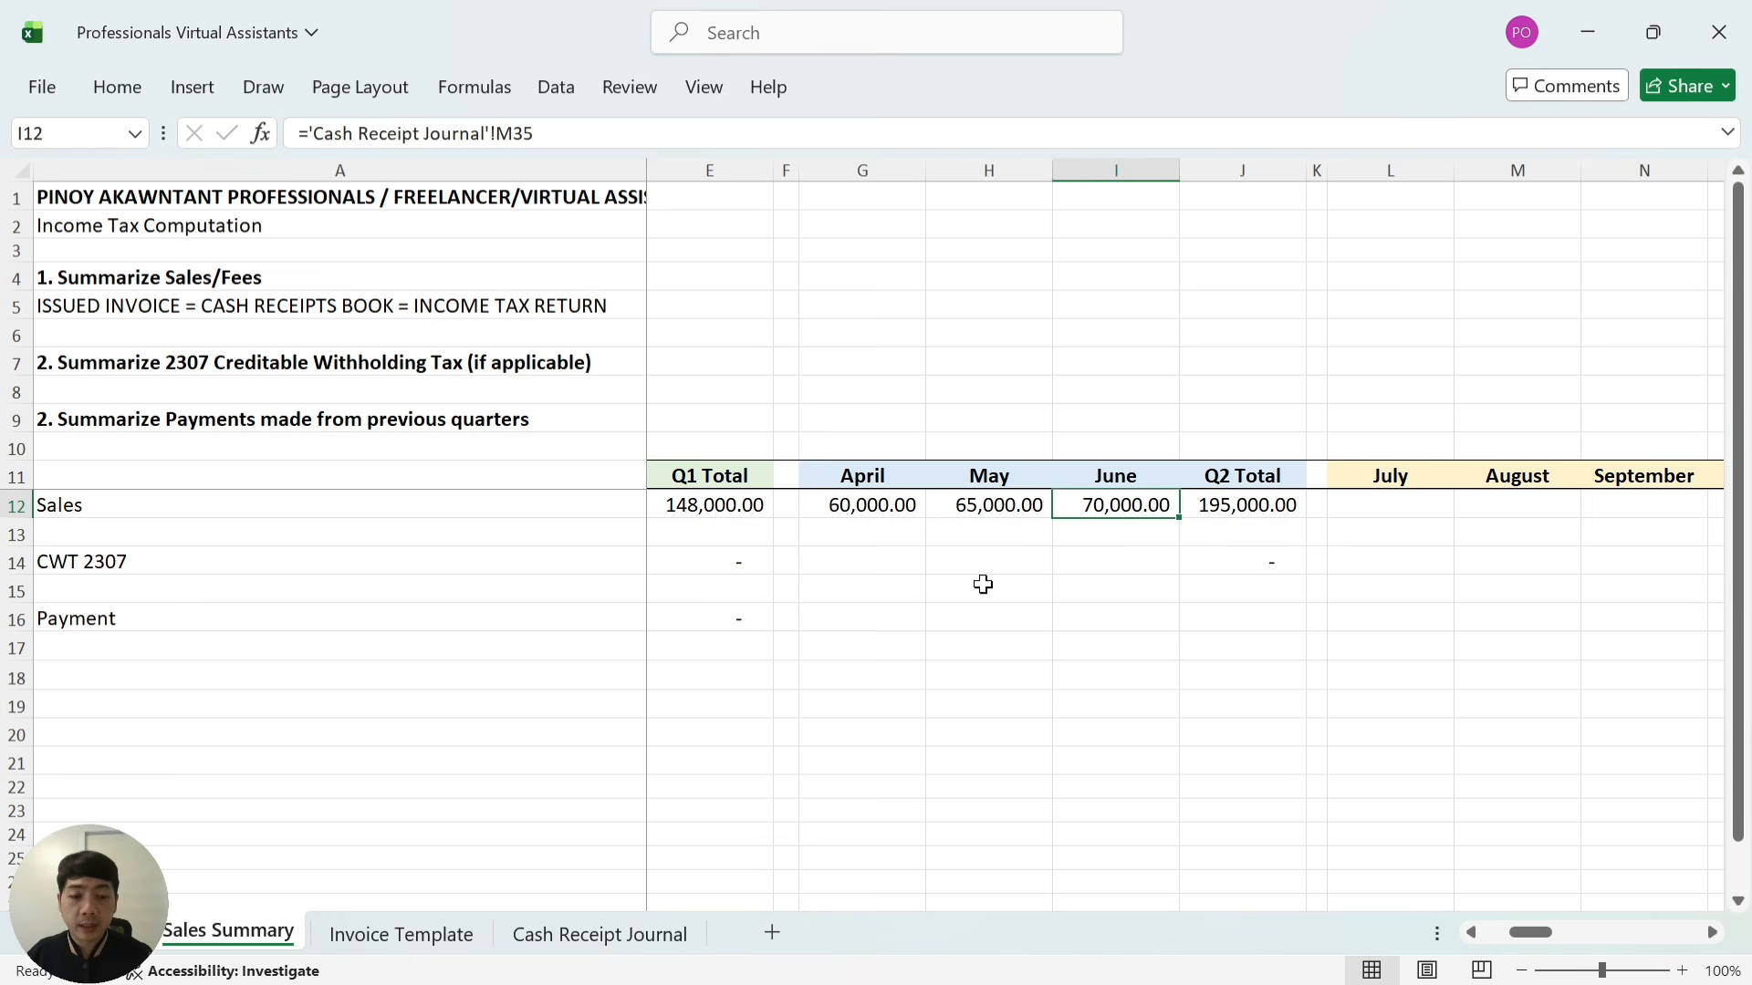
pyautogui.press('Right')
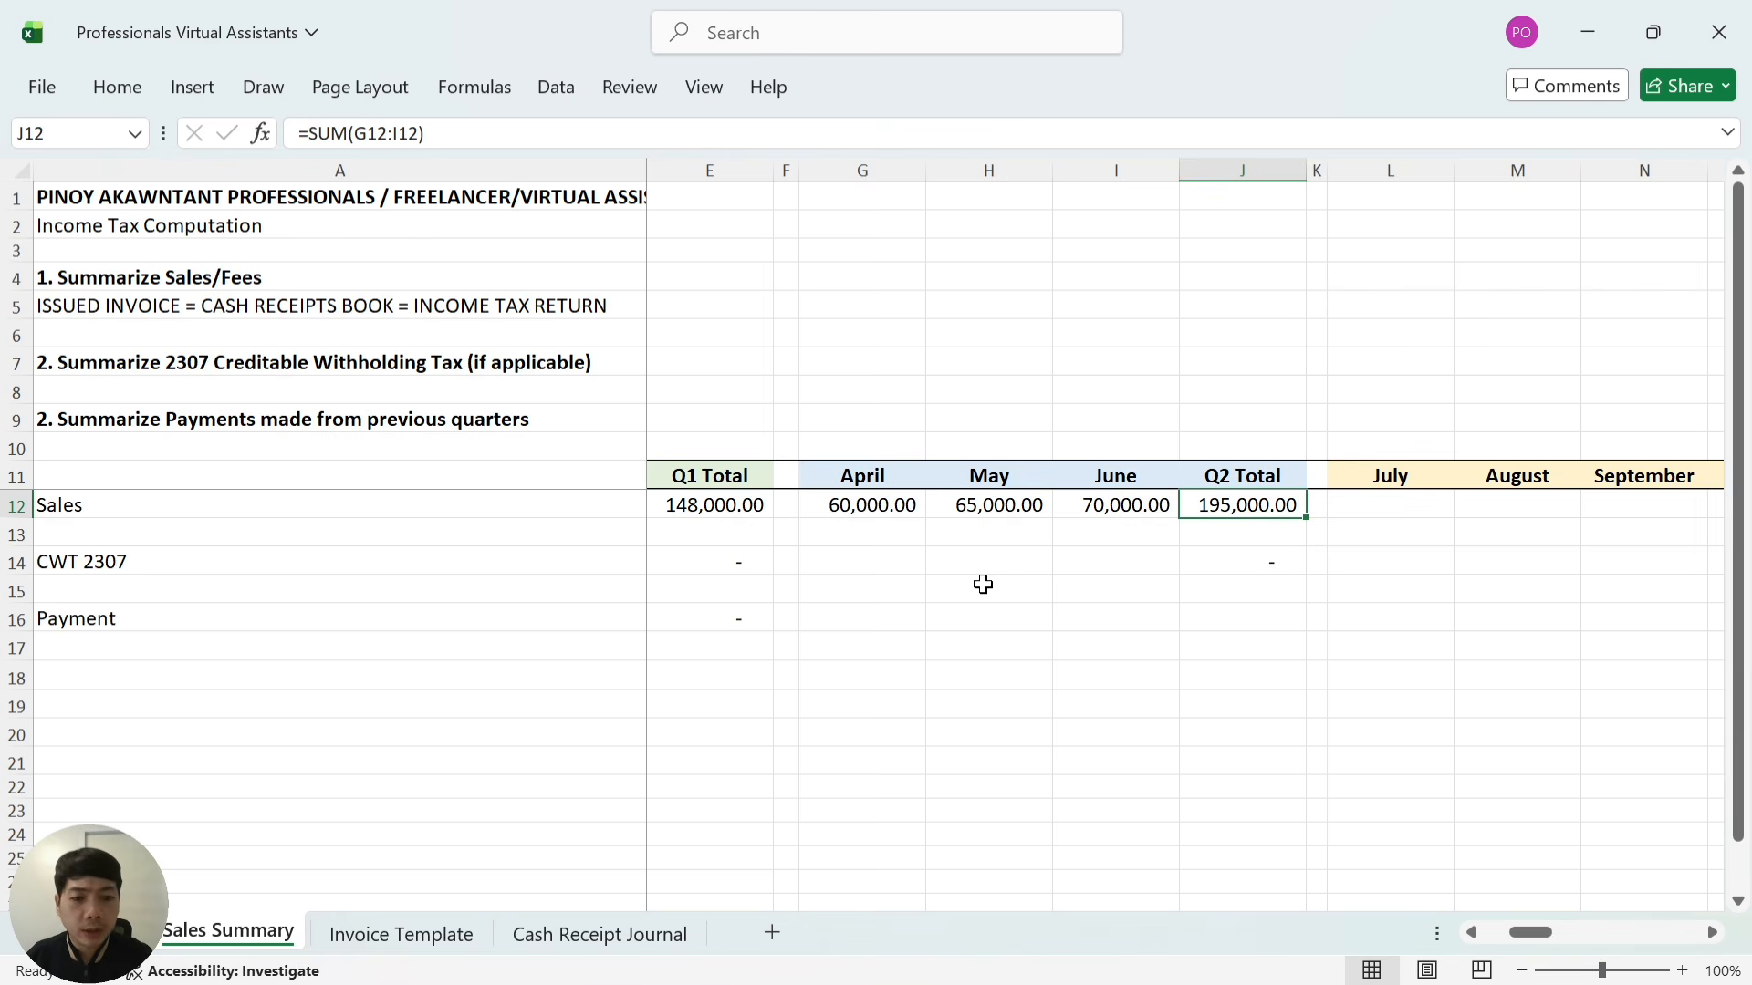
# Enter 195,000 as Q2 sales in item 47A so tax due computes to 15,600.00
pyautogui.hotkey('alt', 'Tab')
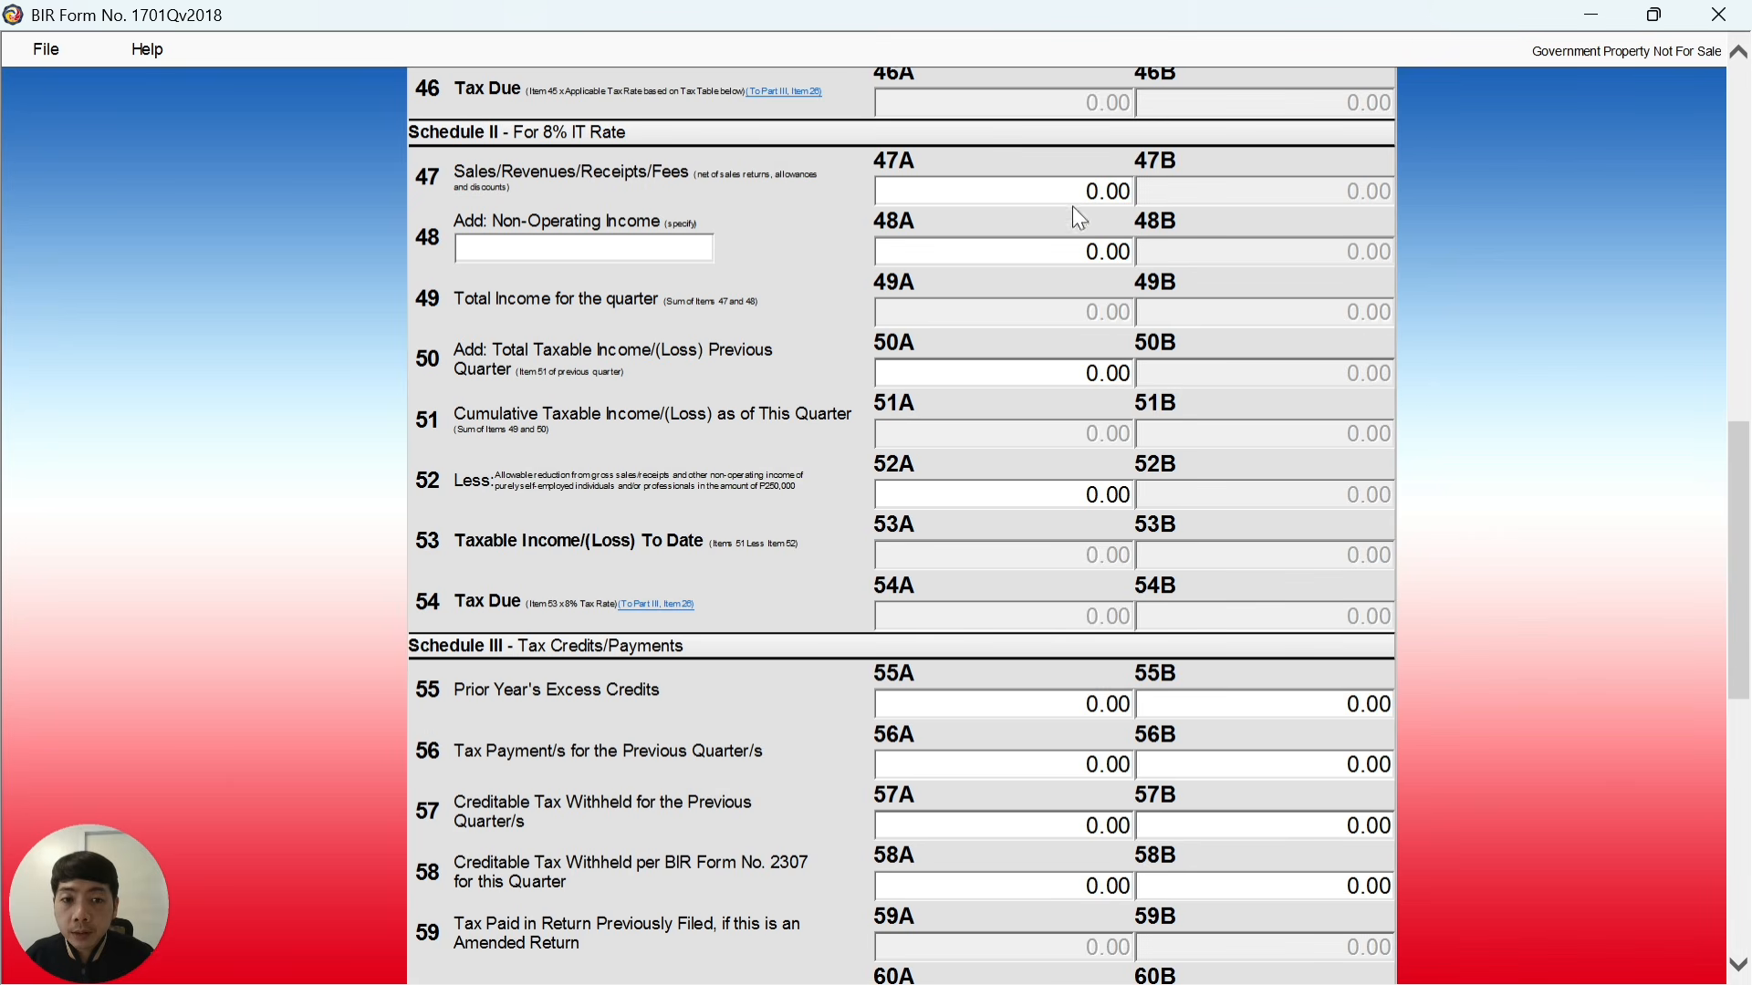
pyautogui.write('195000')
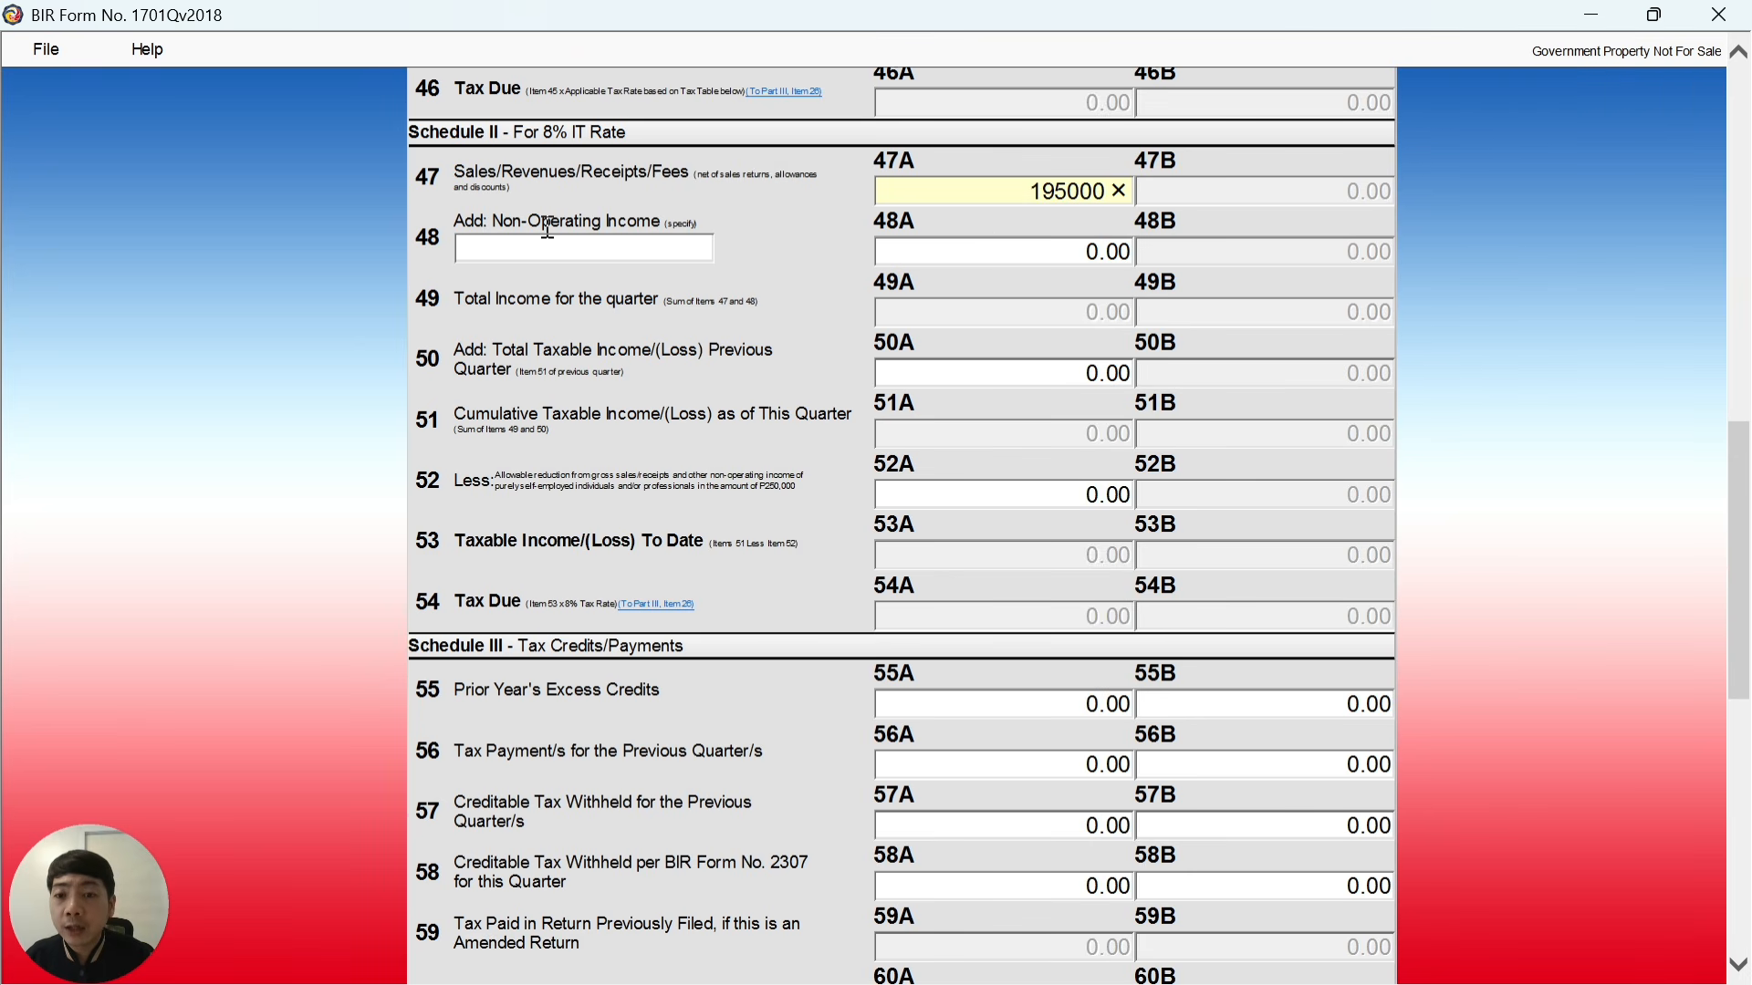
pyautogui.click(951, 245)
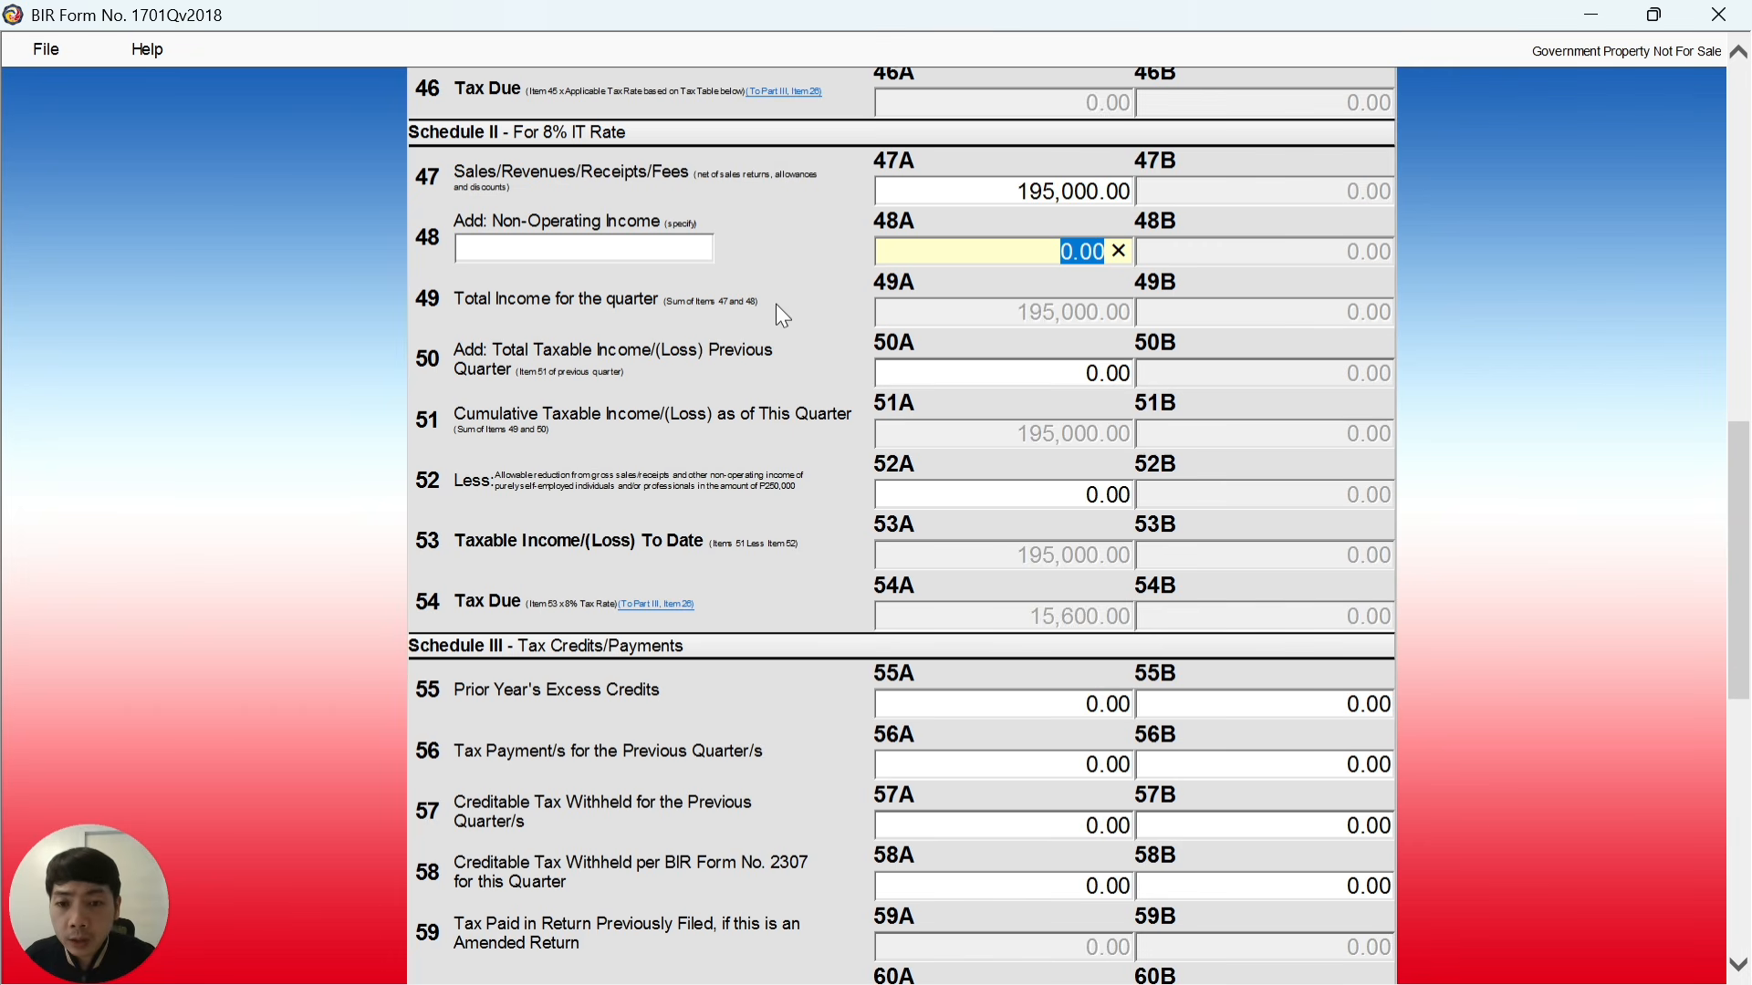
pyautogui.click(1025, 375)
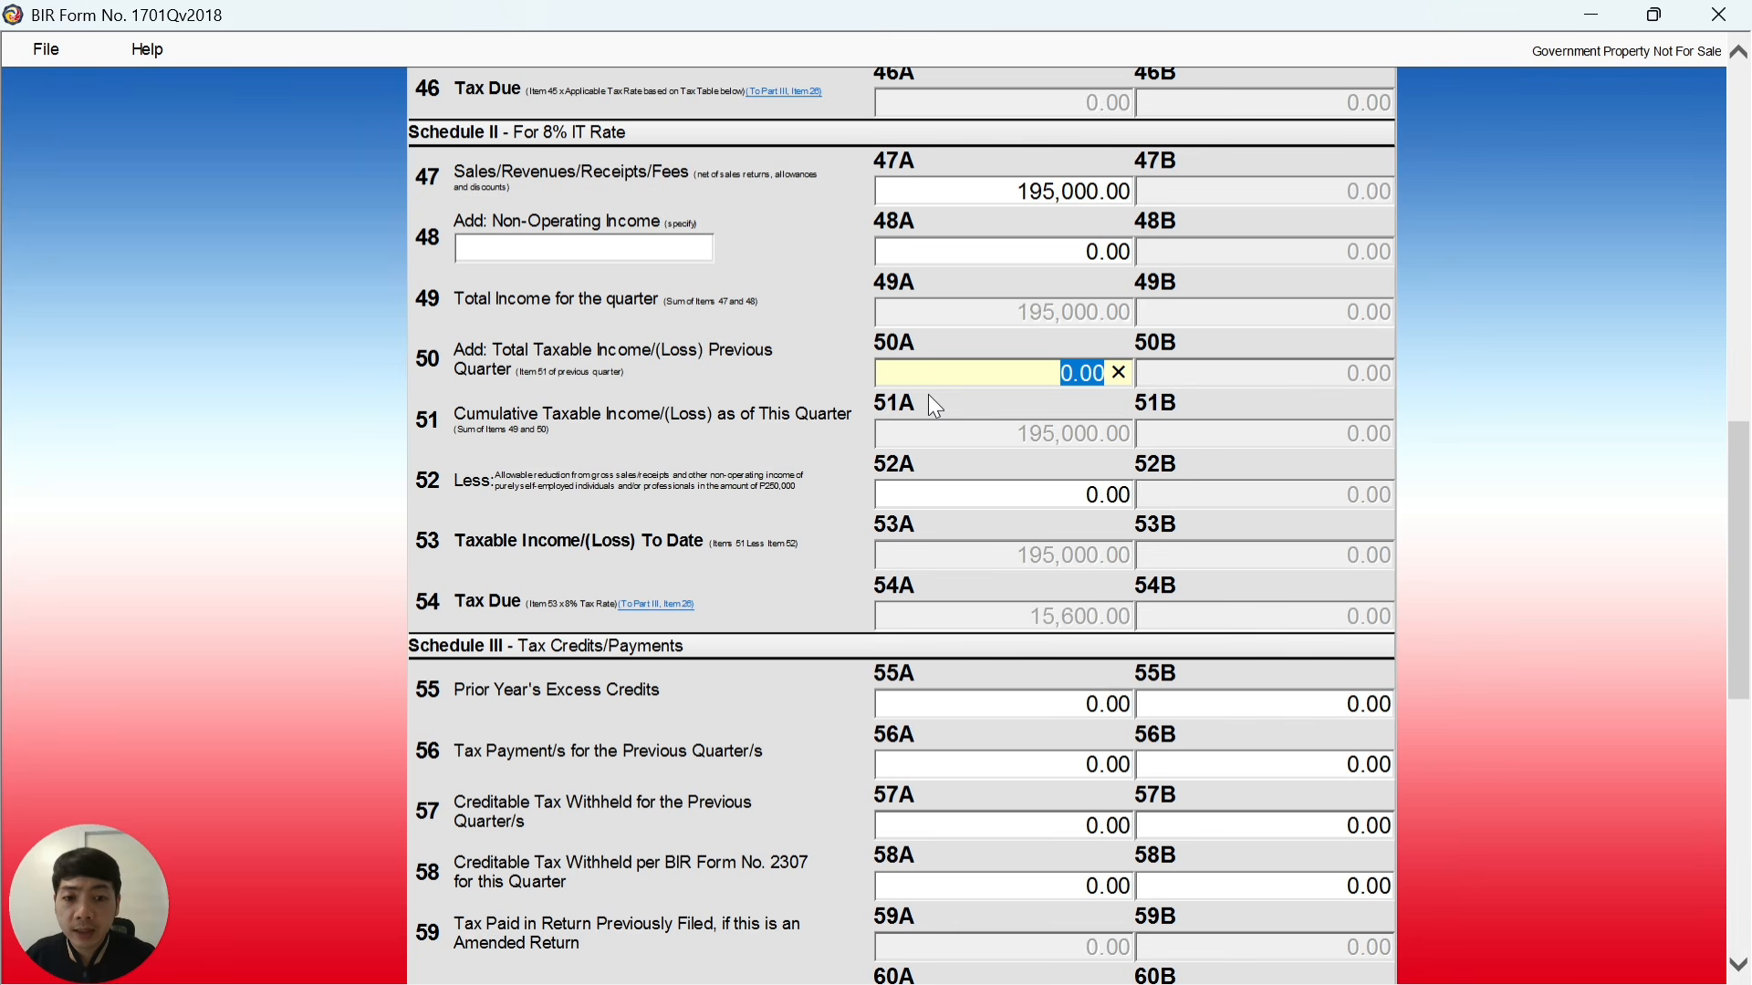
# Check the January sales and the 148,000.00 Q1 total in Excel, then bring up the filed Q1 PDF
pyautogui.hotkey('alt', 'Tab')
pyautogui.press('Right')
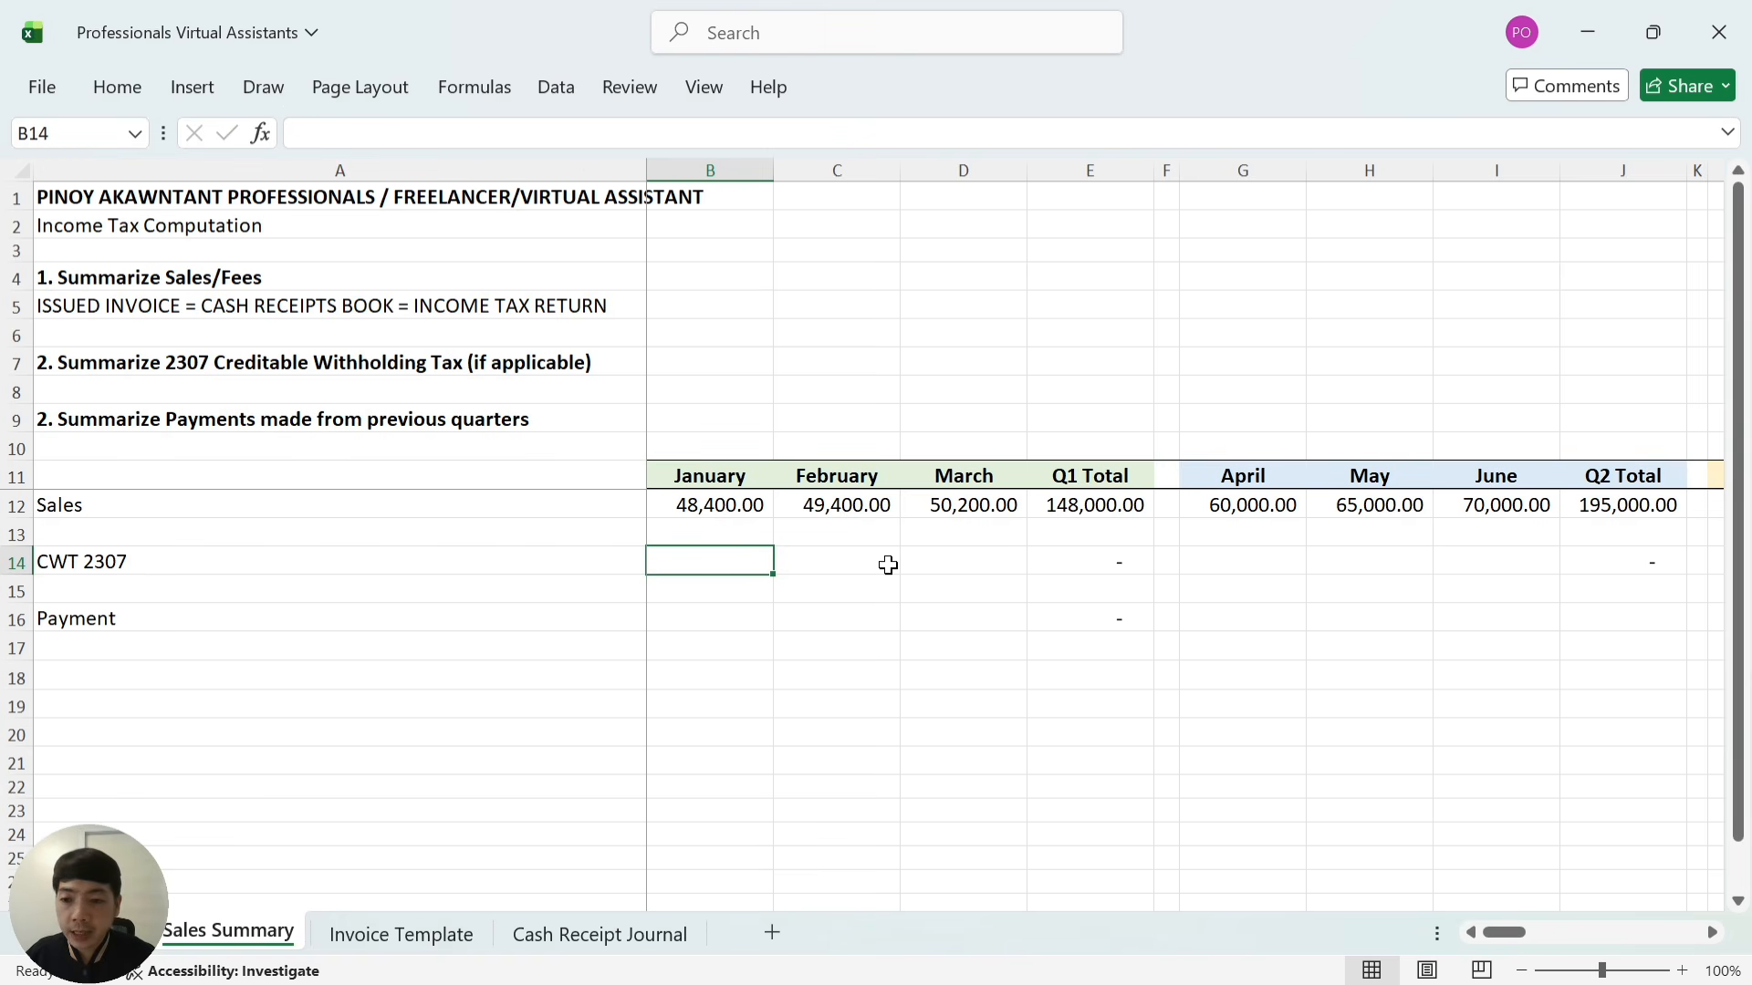
pyautogui.press('Up')
pyautogui.press('Up')
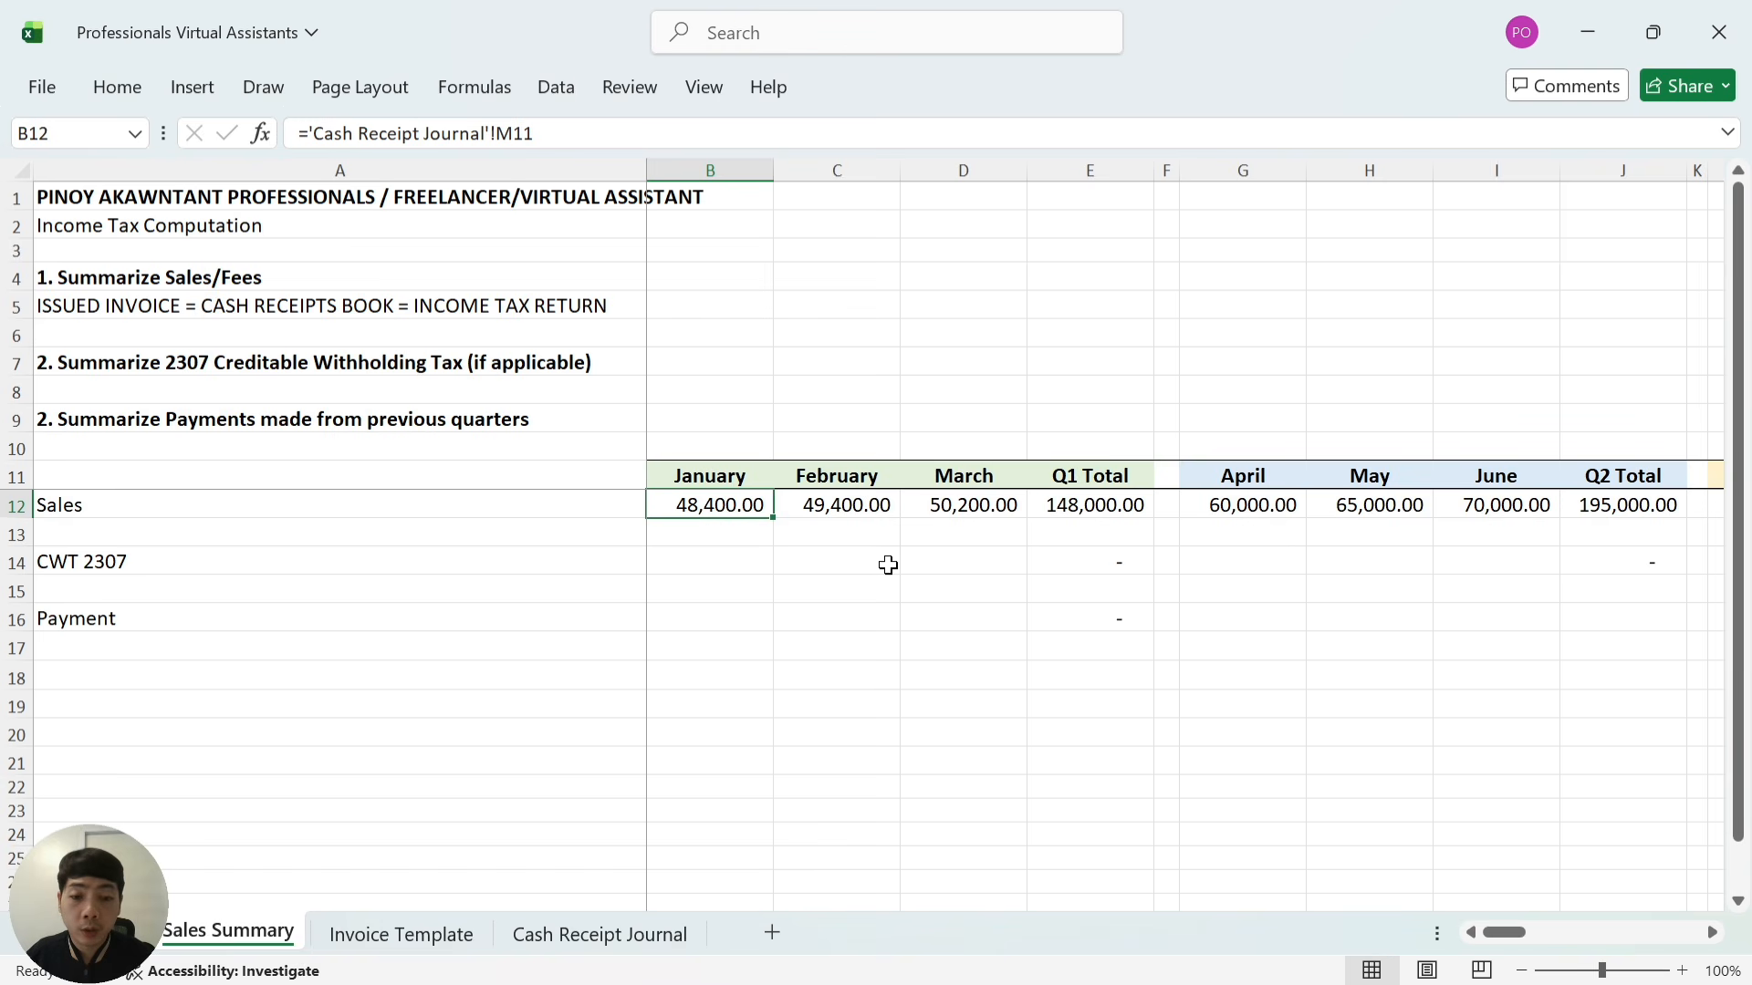
pyautogui.press('Right')
pyautogui.press('Right')
pyautogui.press('Right')
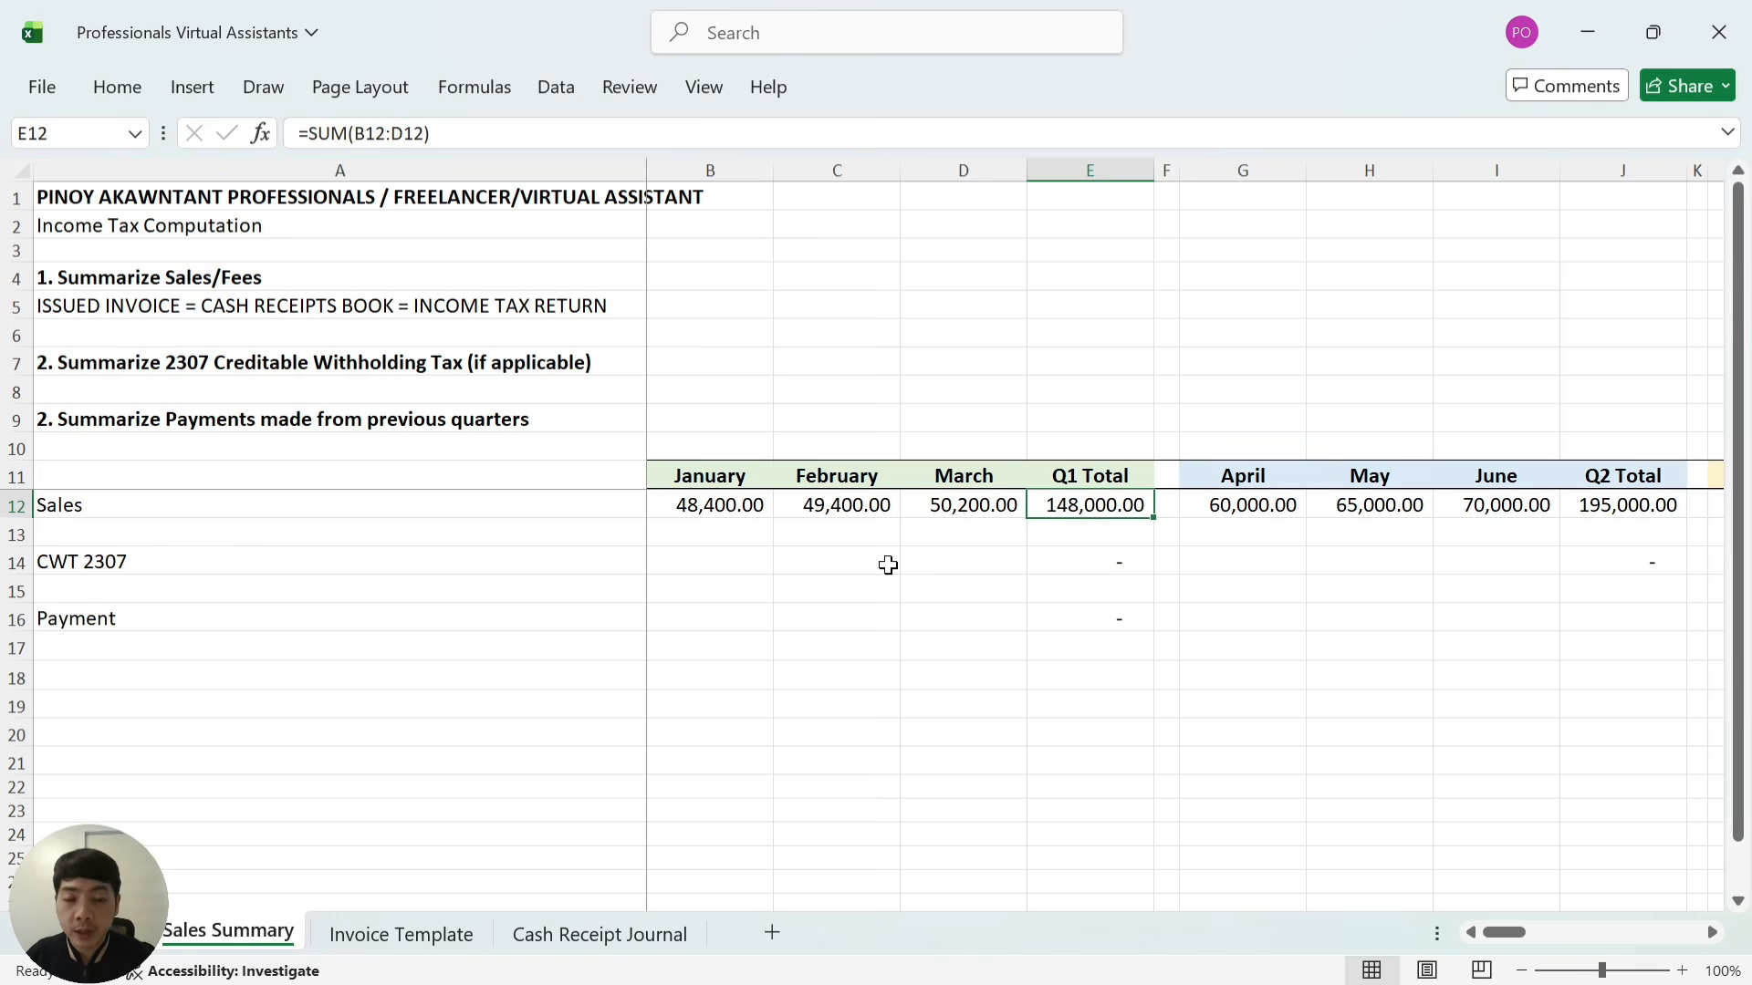
pyautogui.hotkey('alt', 'Tab')
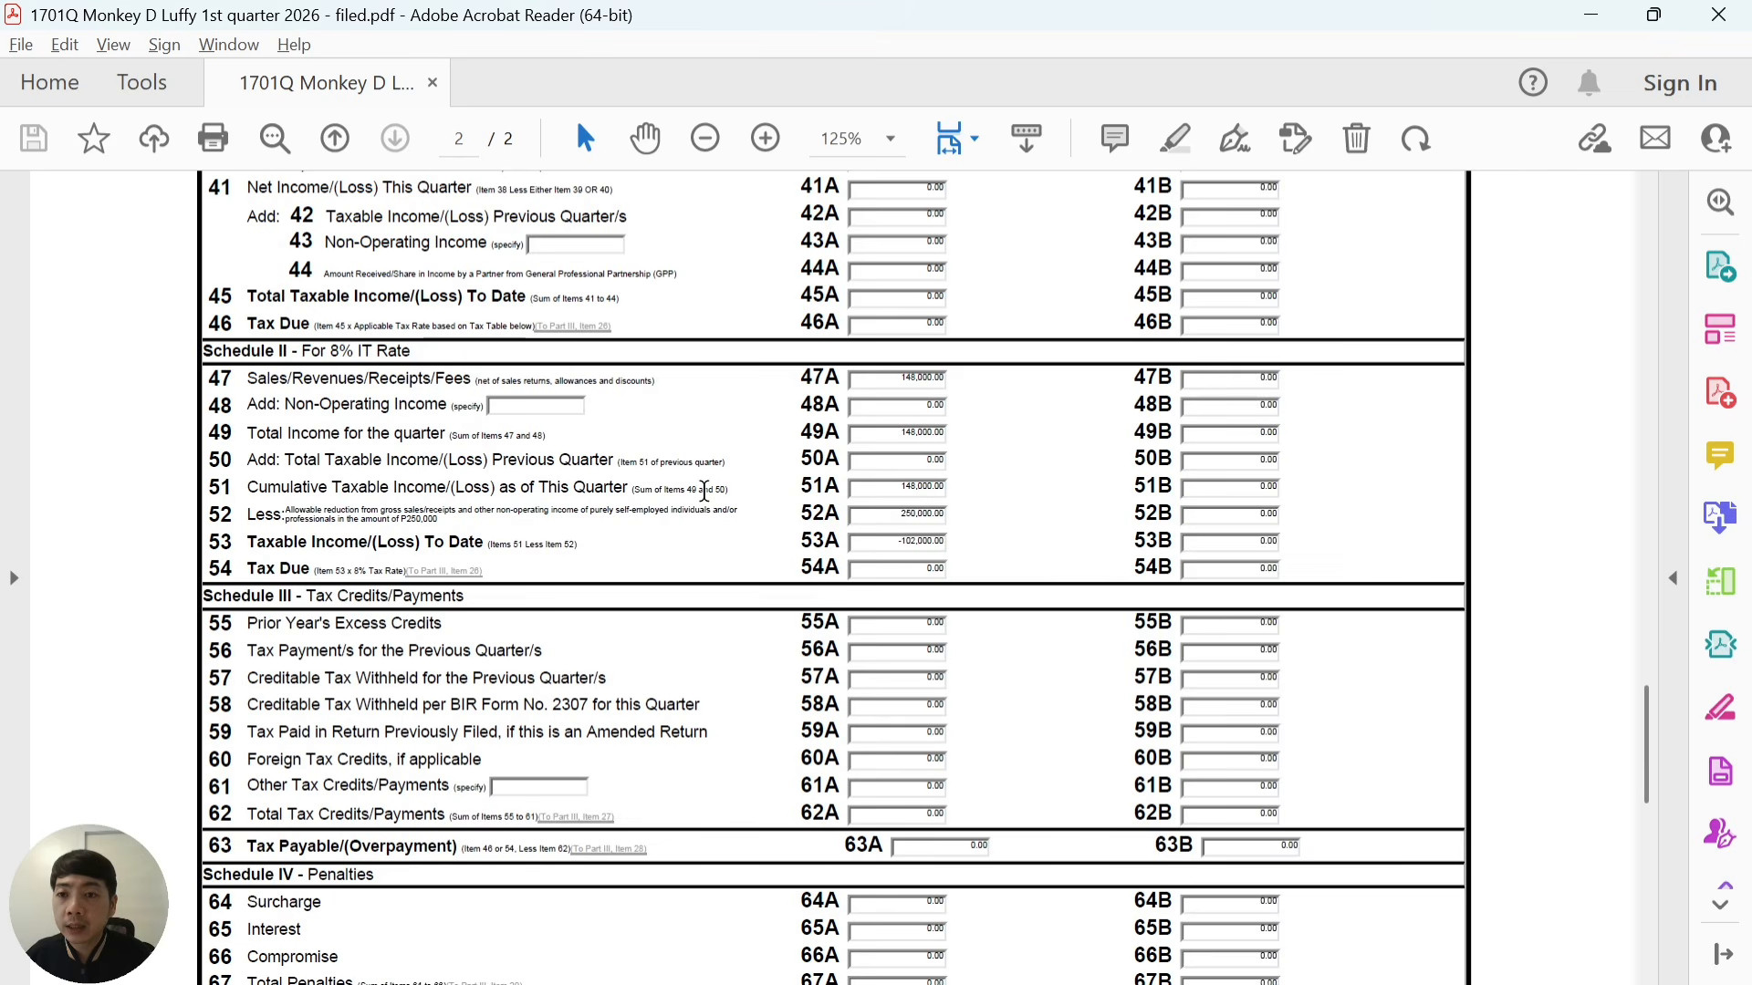
# Scroll the filed Q1 1701Q PDF to Schedule II at 150% zoom to read item 51A
pyautogui.scroll(2, 1571, 621)
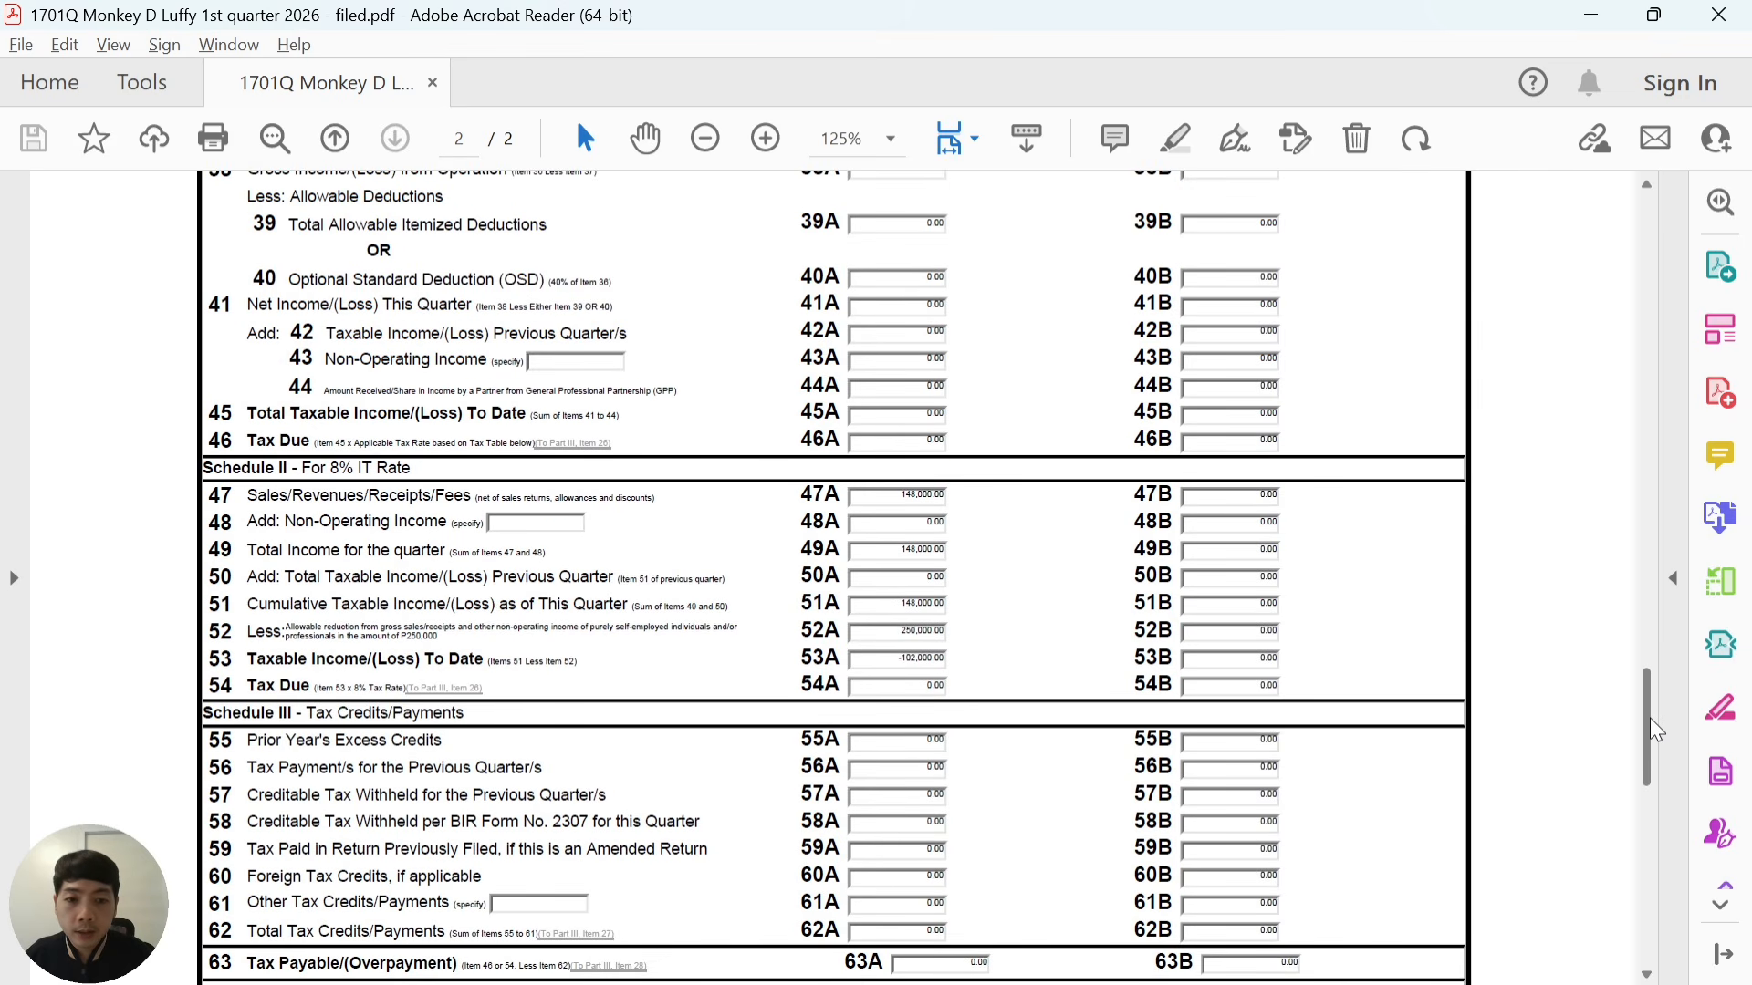
pyautogui.keyDown('ctrl'); pyautogui.scroll(2, 958, 602); pyautogui.keyUp('ctrl')
pyautogui.keyDown('ctrl'); pyautogui.scroll(1, 963, 607); pyautogui.keyUp('ctrl')
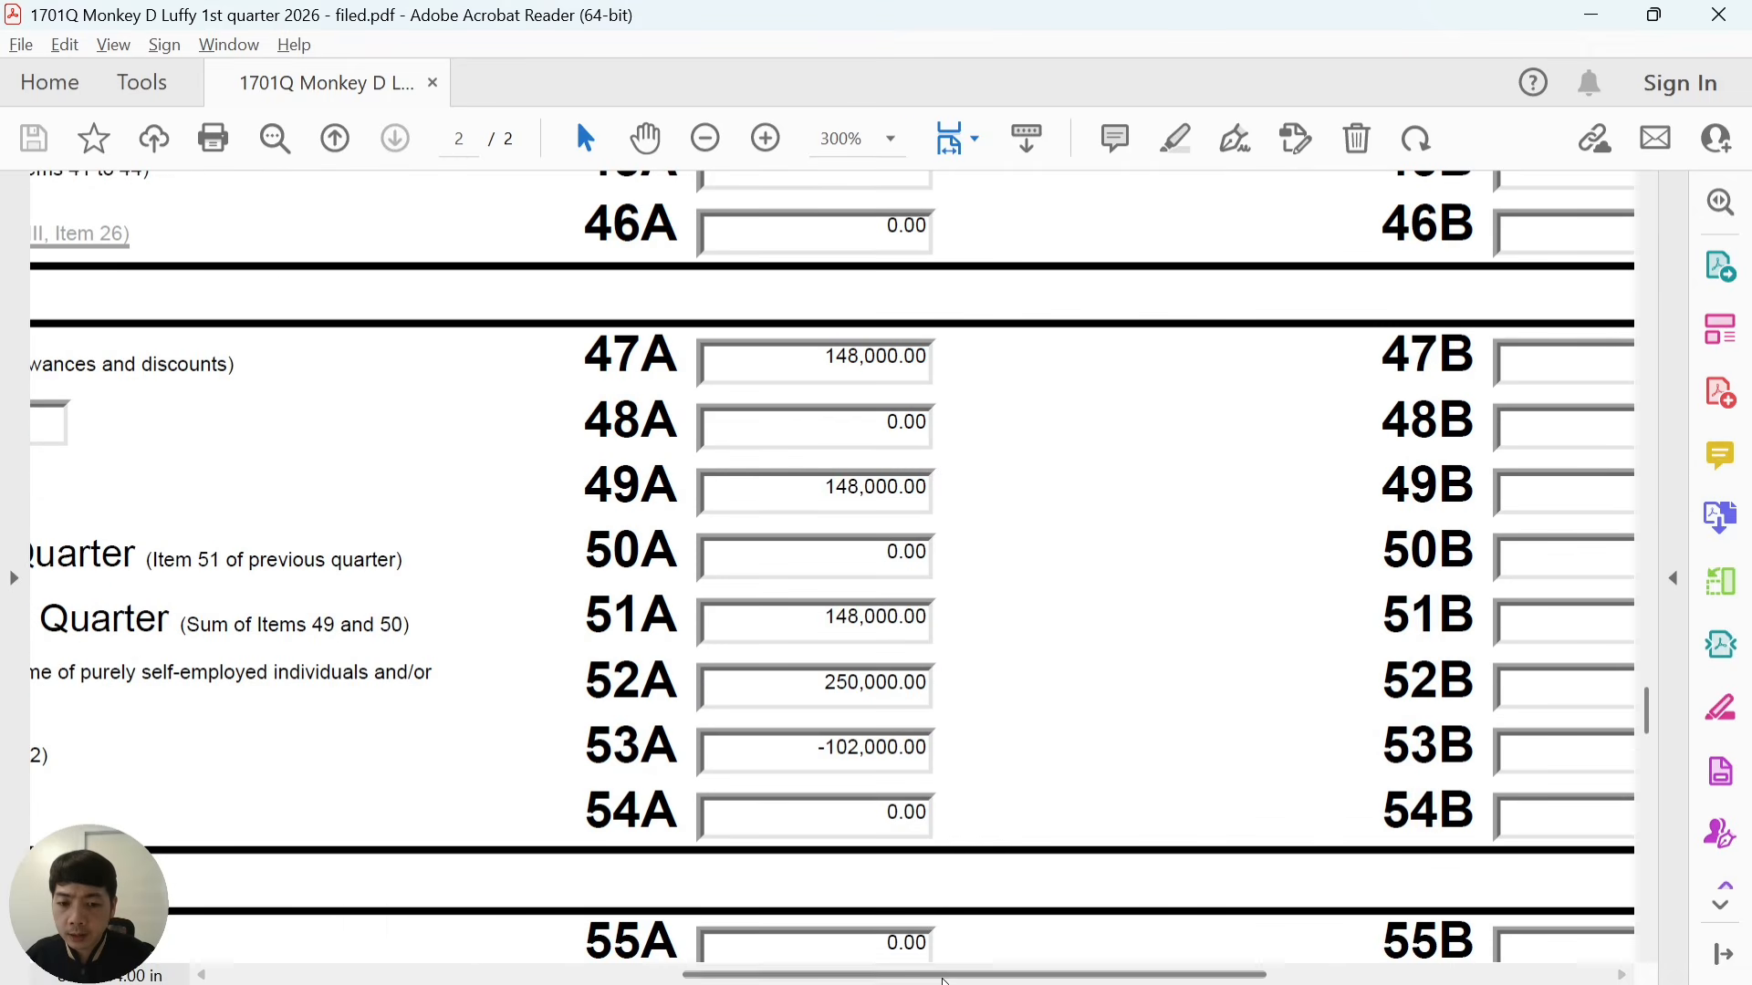
pyautogui.moveTo(944, 976); pyautogui.dragTo(626, 976)
pyautogui.keyDown('ctrl'); pyautogui.scroll(-1, 699, 820); pyautogui.keyUp('ctrl')
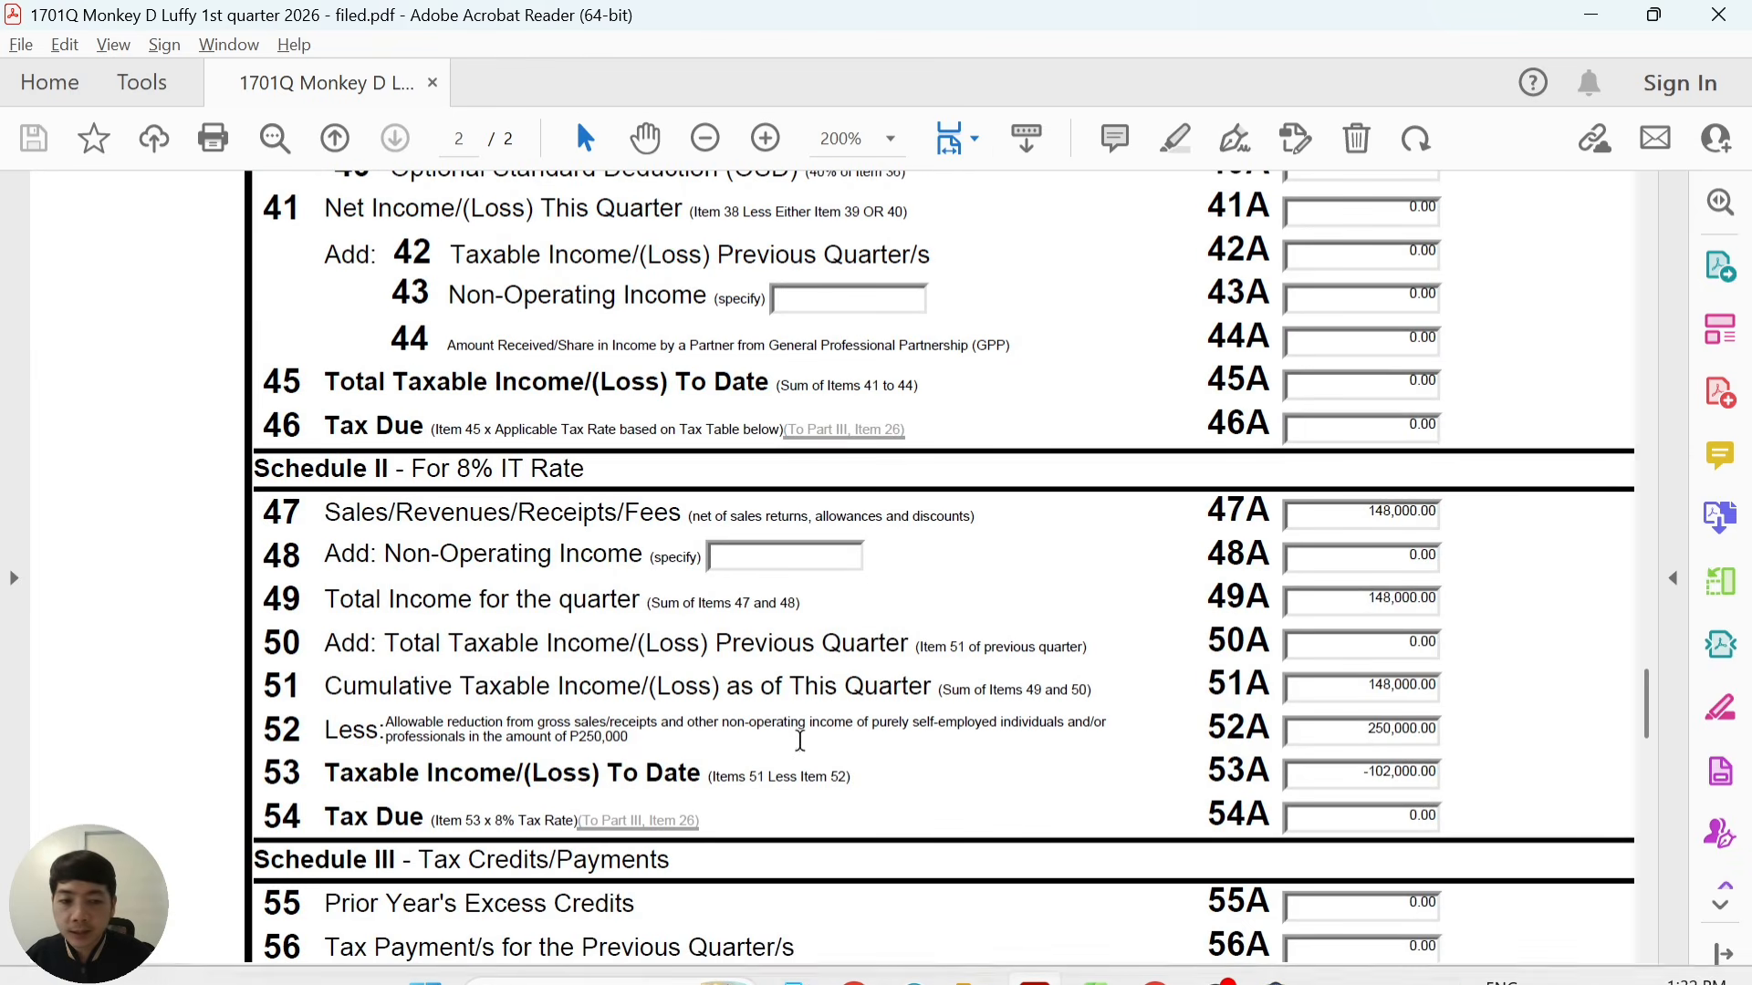
pyautogui.scroll(-1, 493, 732)
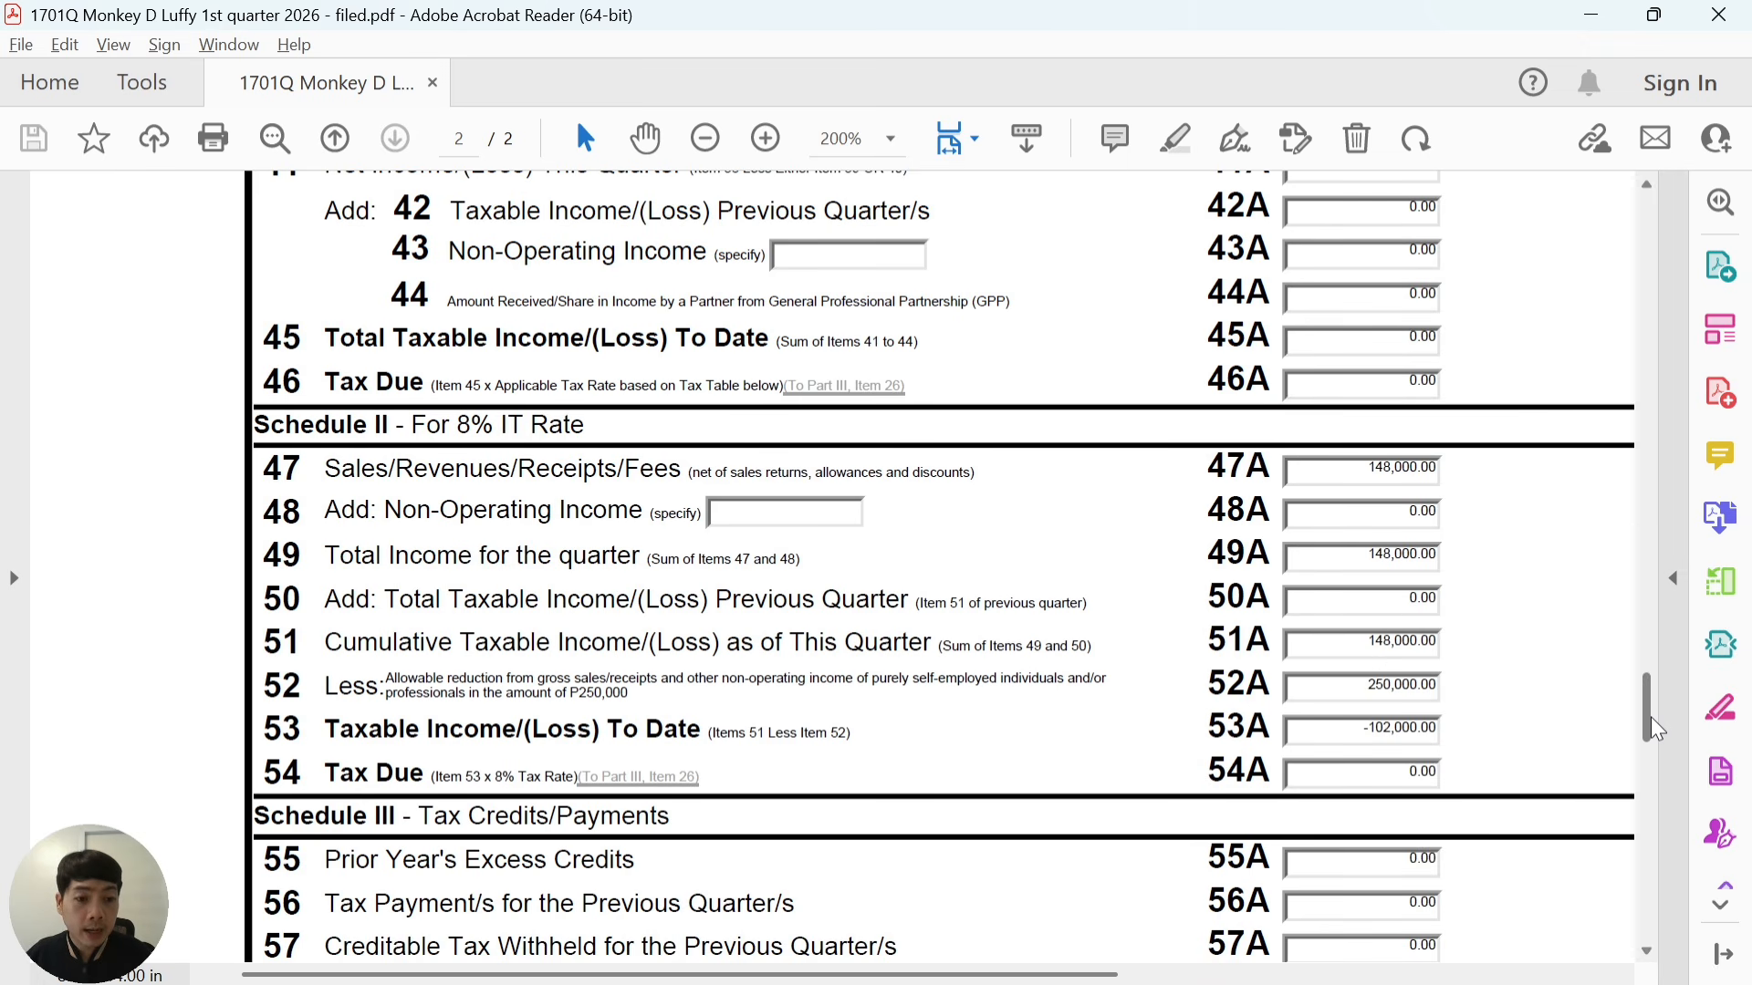
pyautogui.moveTo(1653, 729); pyautogui.dragTo(1642, 228)
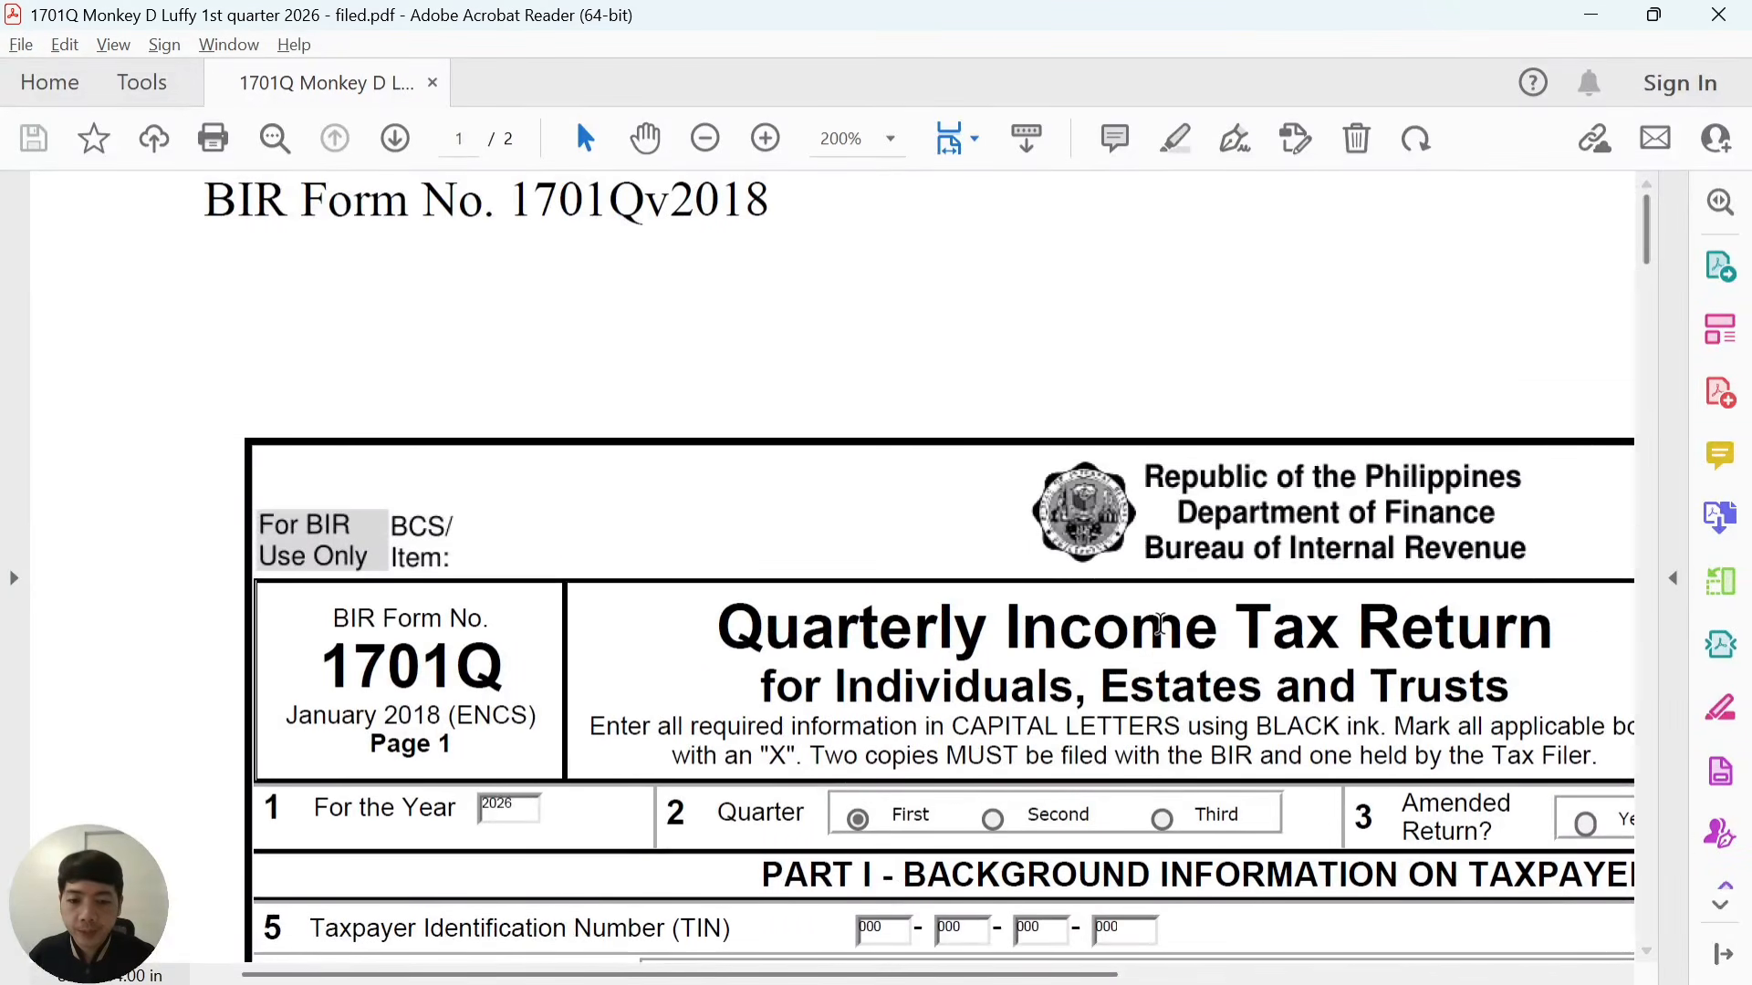
pyautogui.hotkey('ctrl', '-')
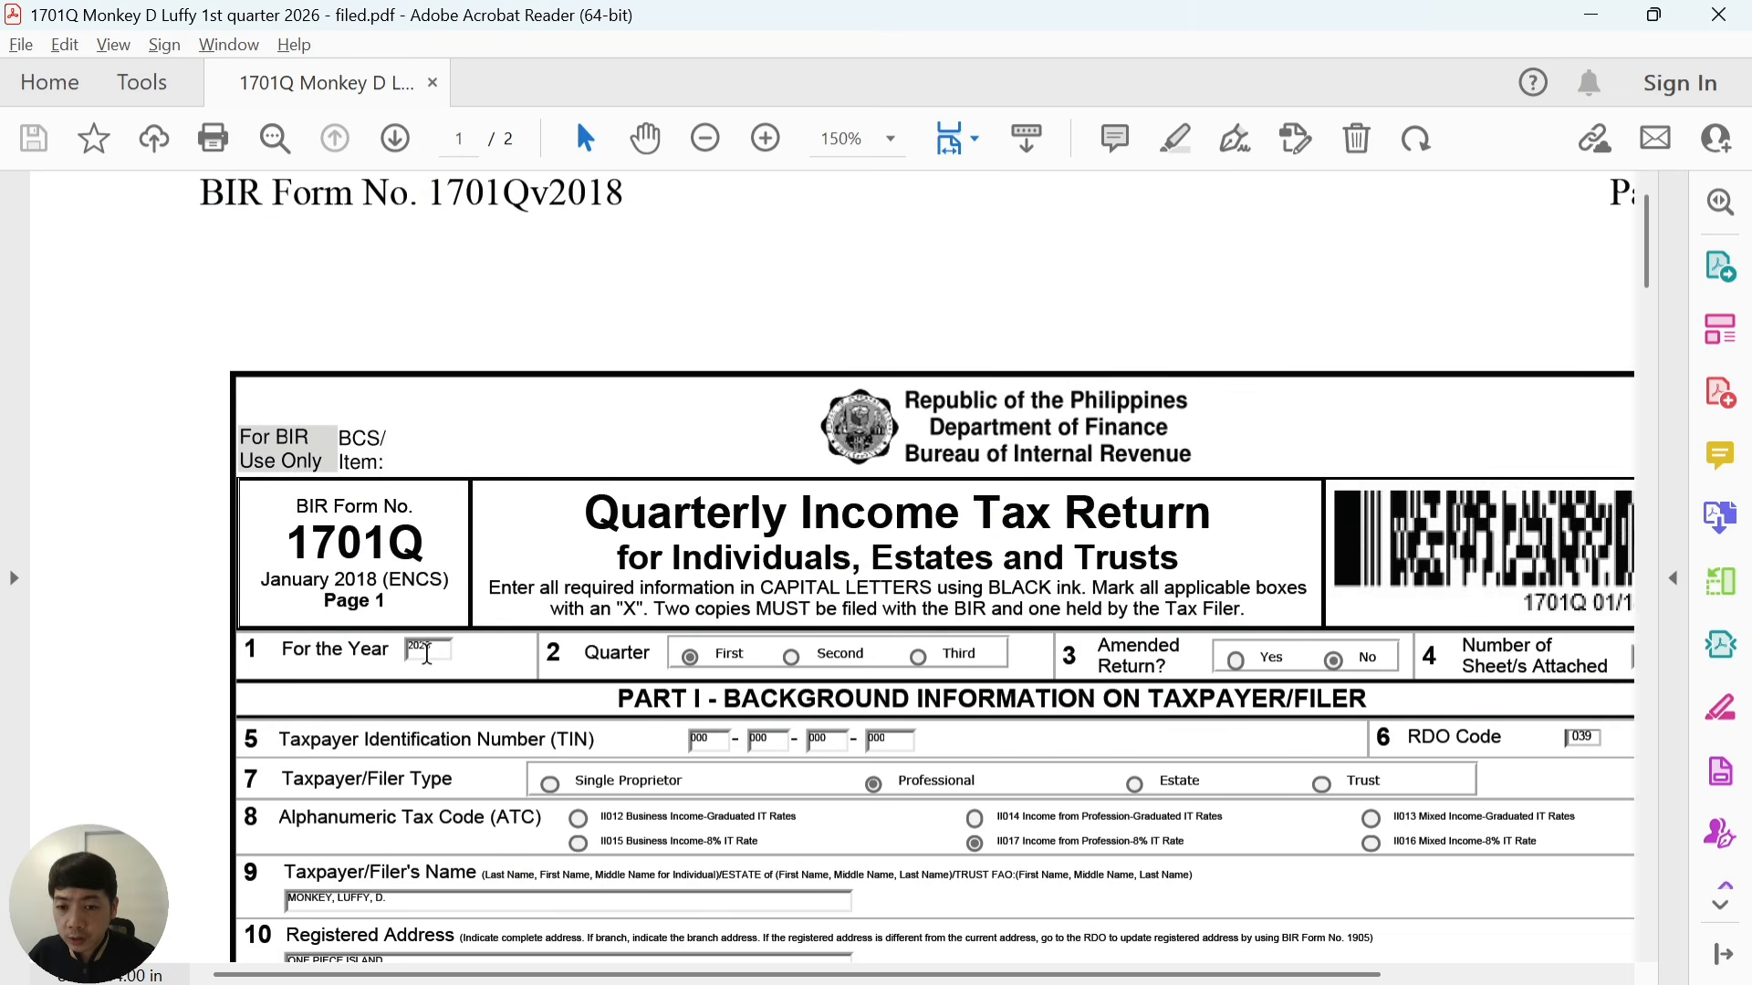
pyautogui.moveTo(1646, 260); pyautogui.dragTo(1683, 766)
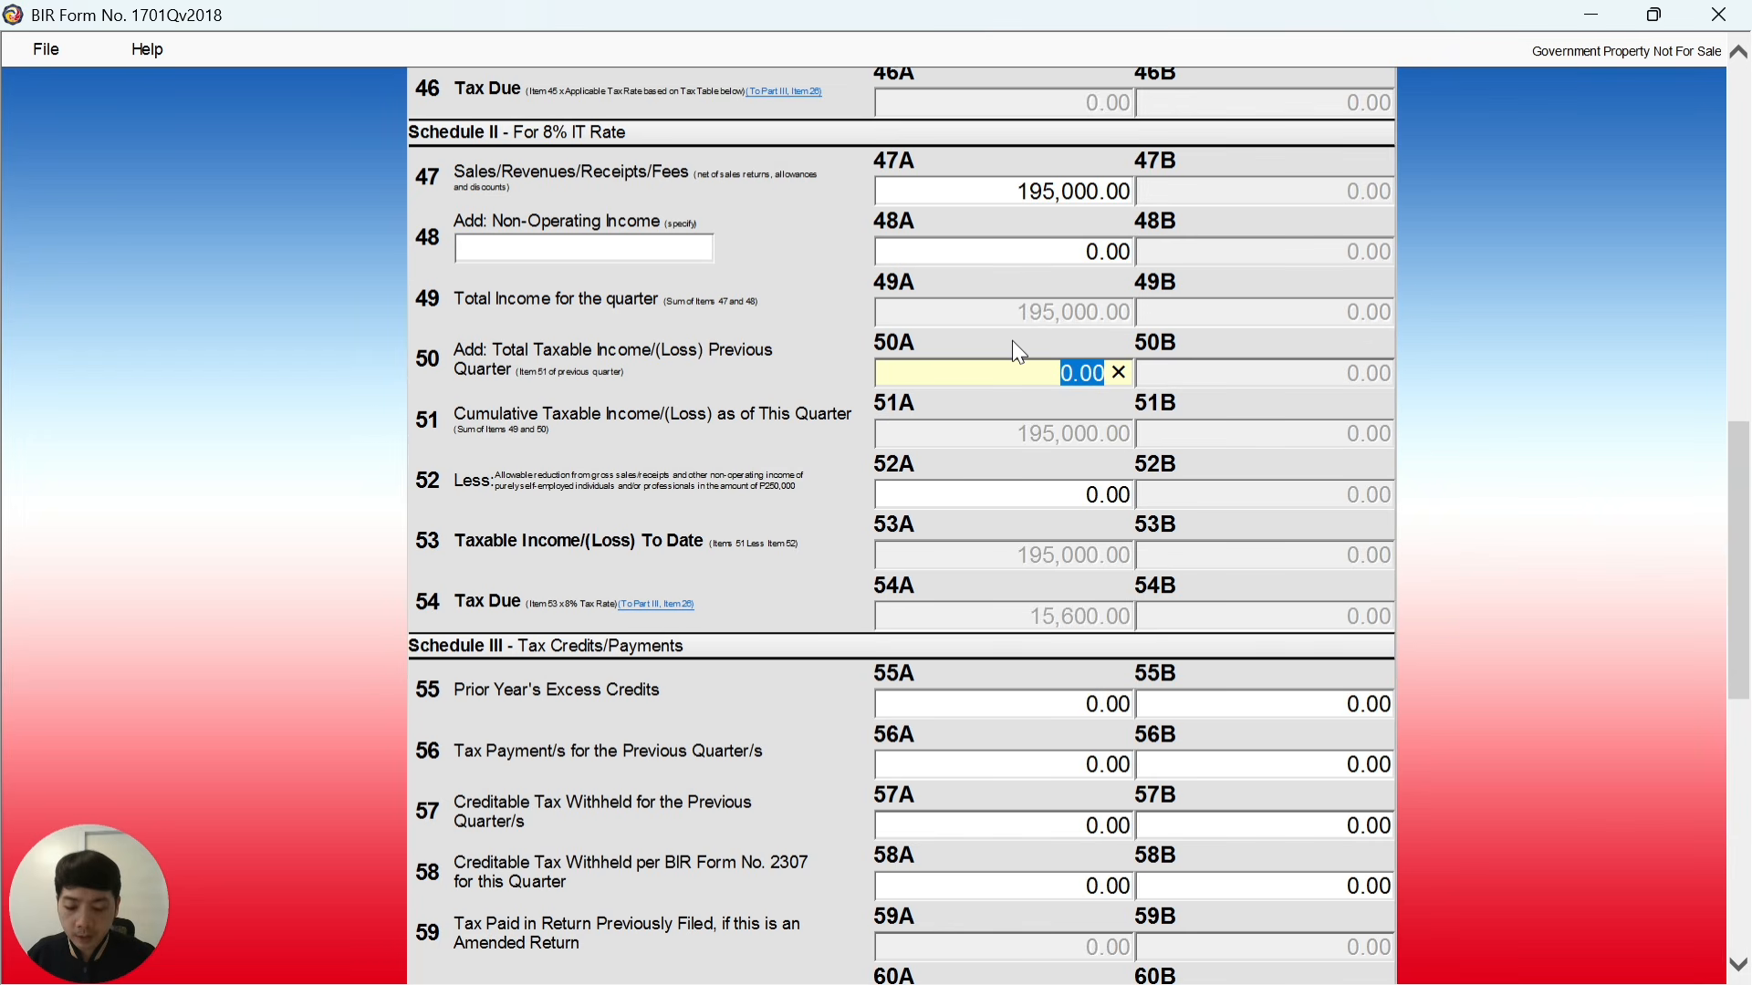
# Enter 148,000 previous-quarter income in 50A and a 250,000 reduction in 52A, giving 7,440.00 tax due
pyautogui.write('1')
pyautogui.write('48,000')
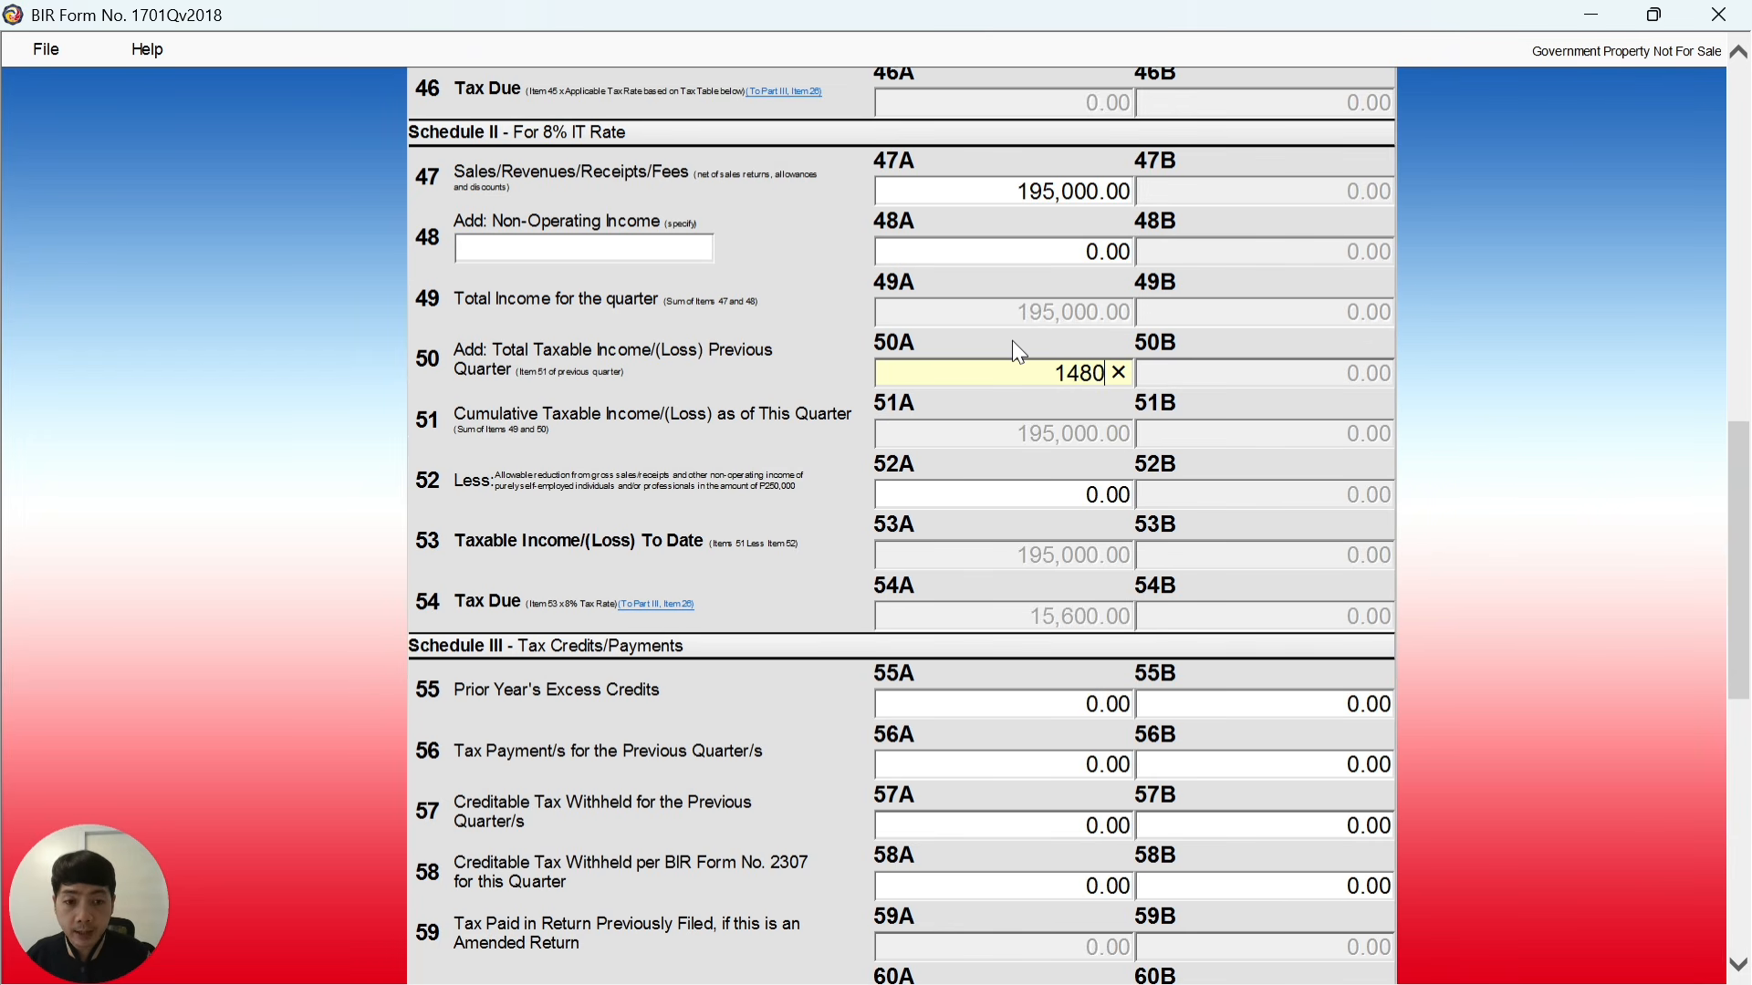
pyautogui.press('Tab')
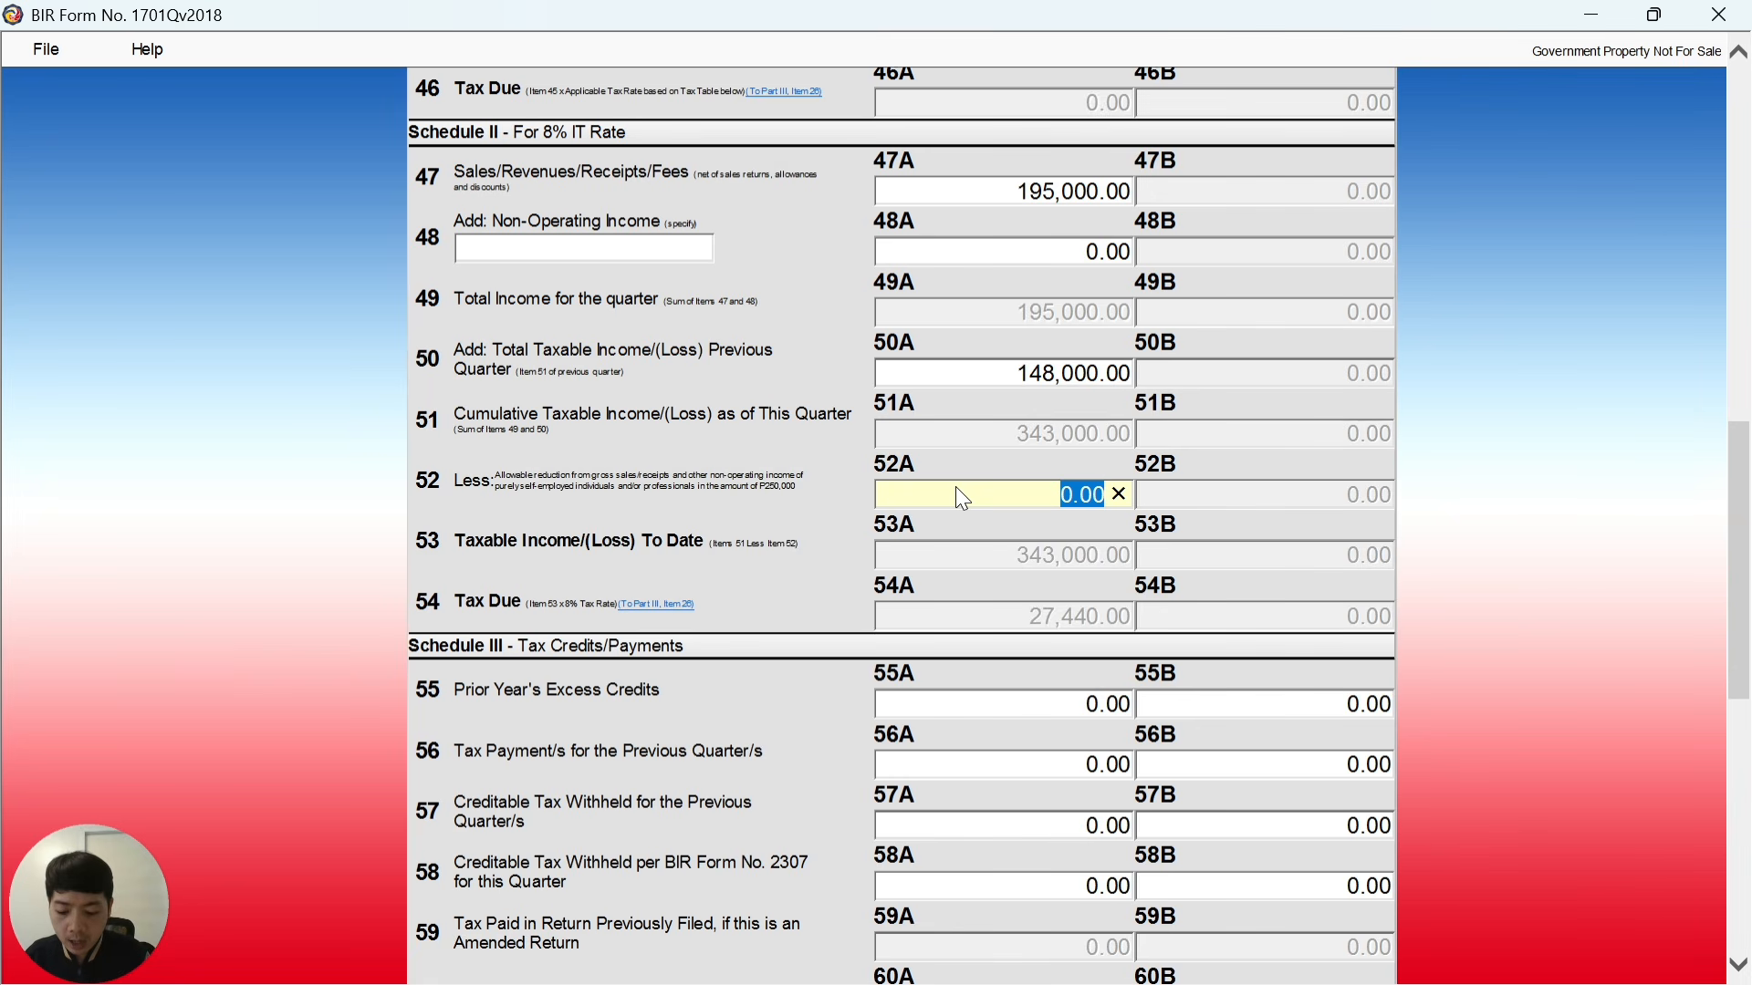
pyautogui.write('25')
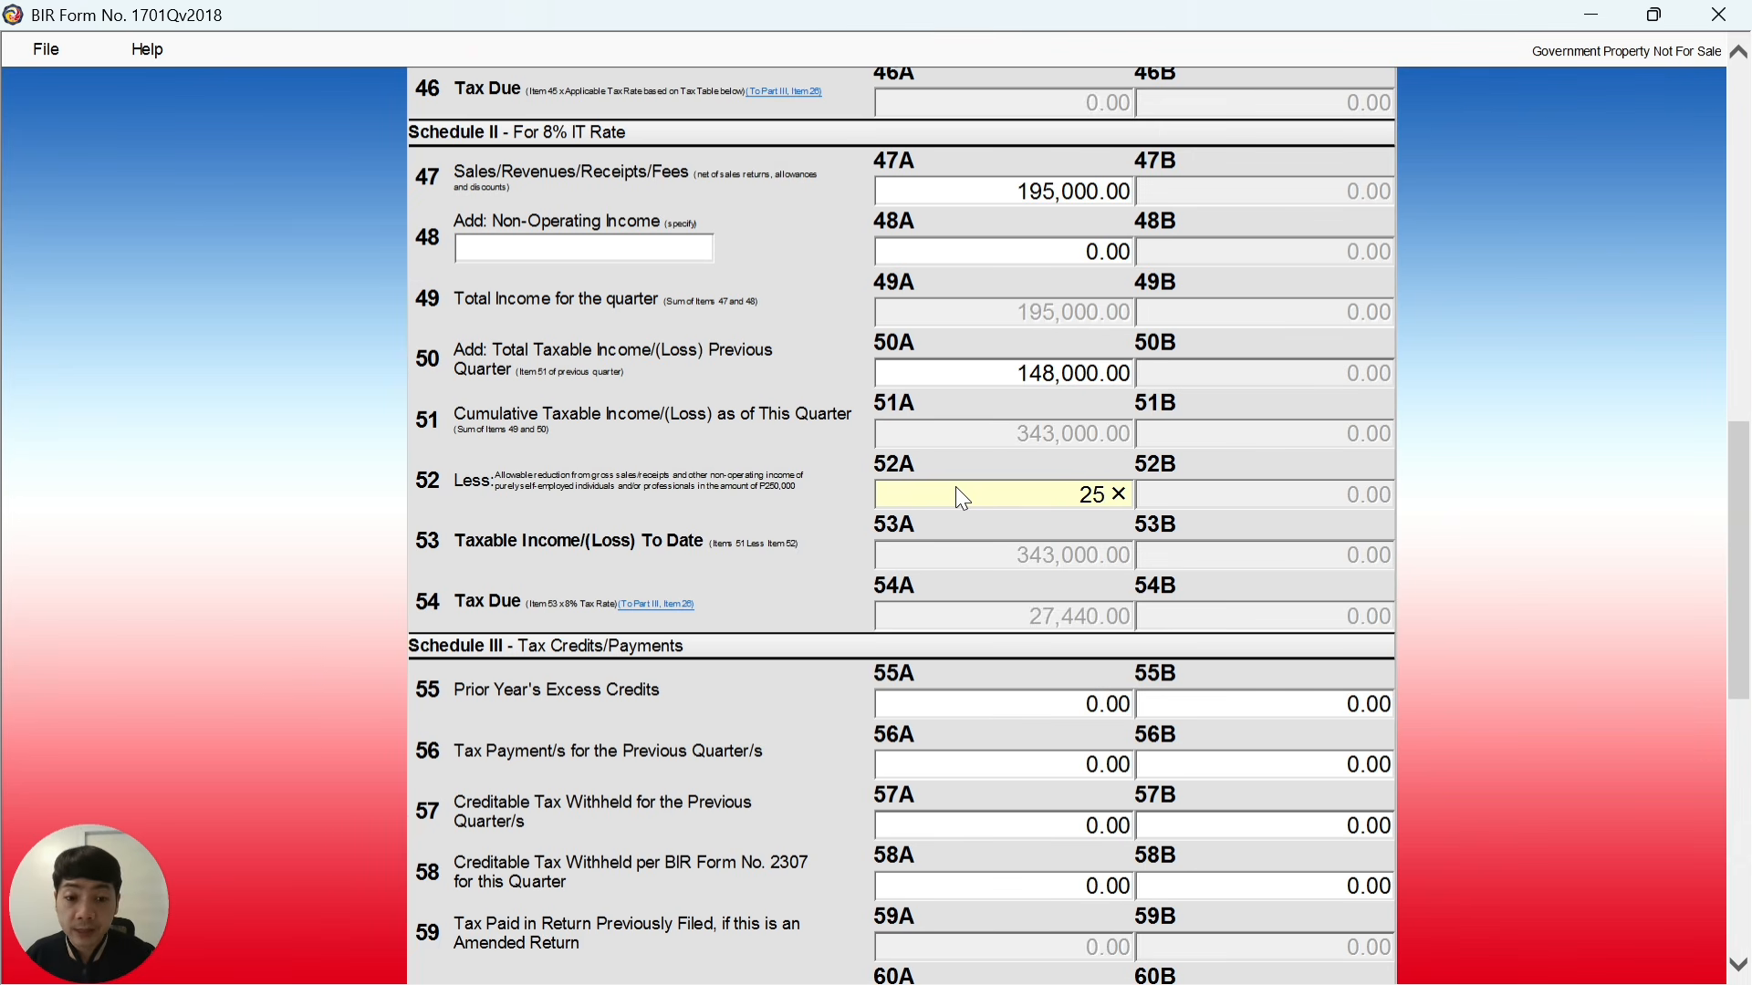
pyautogui.write('0000')
pyautogui.press('Tab')
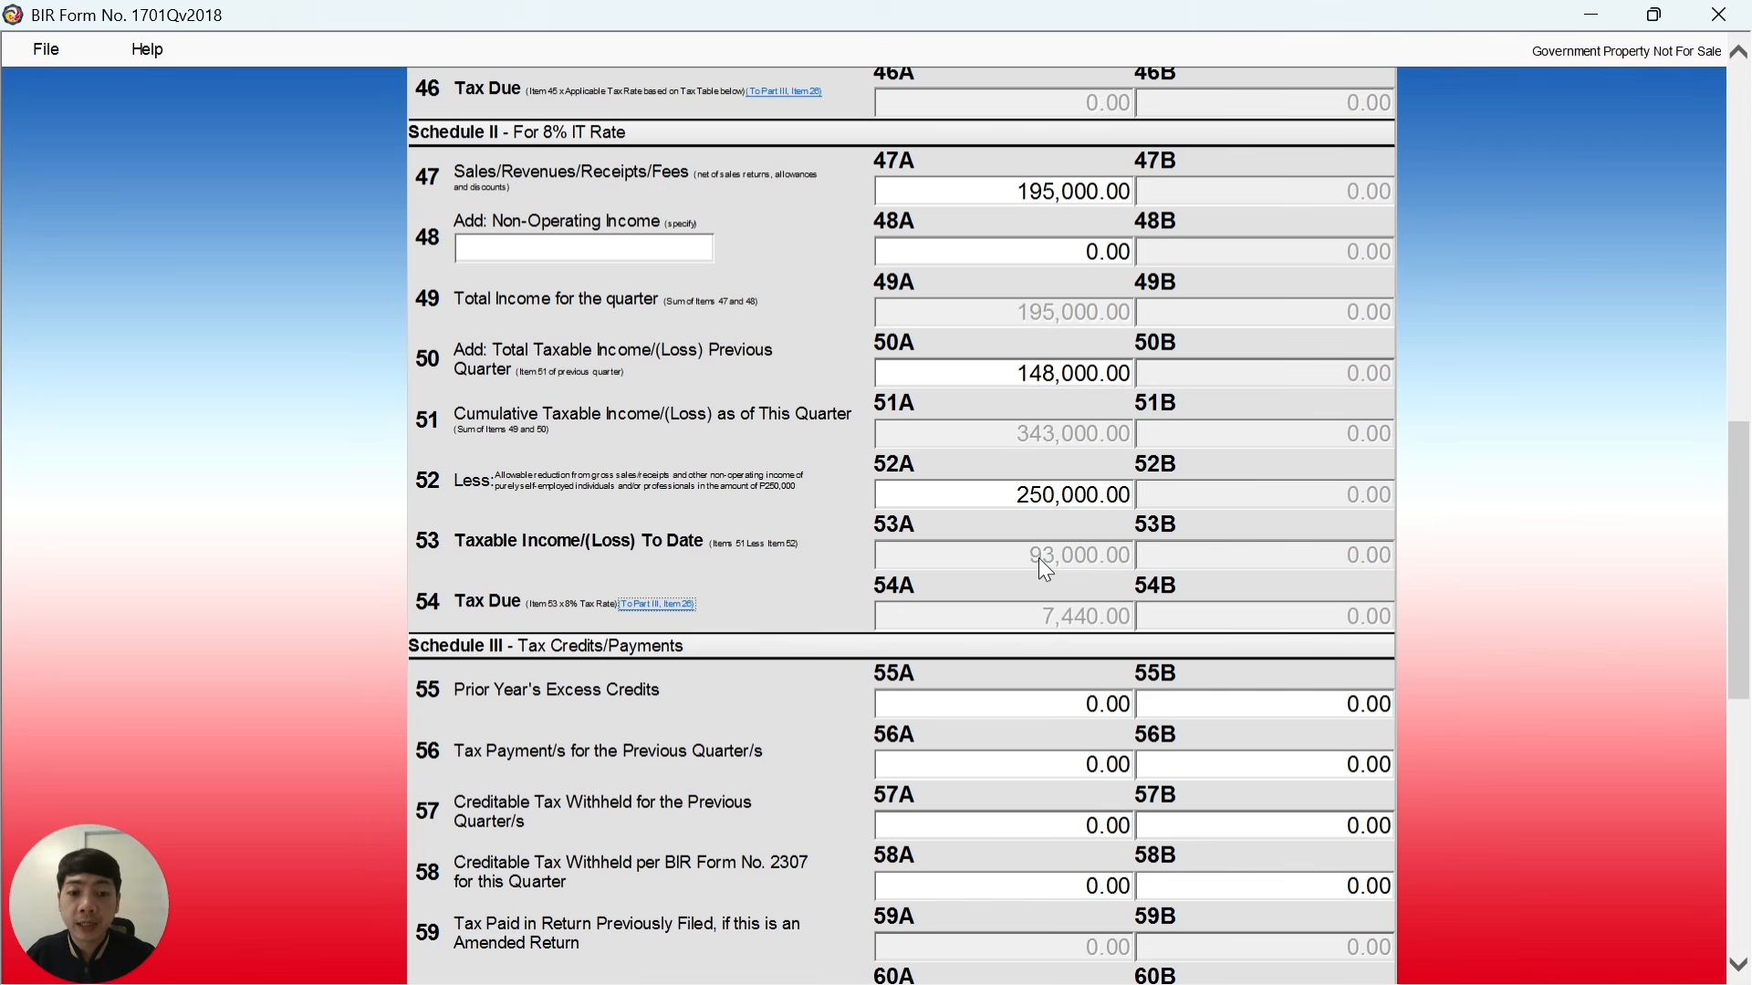
# Scroll through Schedules III and IV, reviewing 0.00 credits and penalties and the 7,440.00 total payable
pyautogui.scroll(-2, 1067, 560)
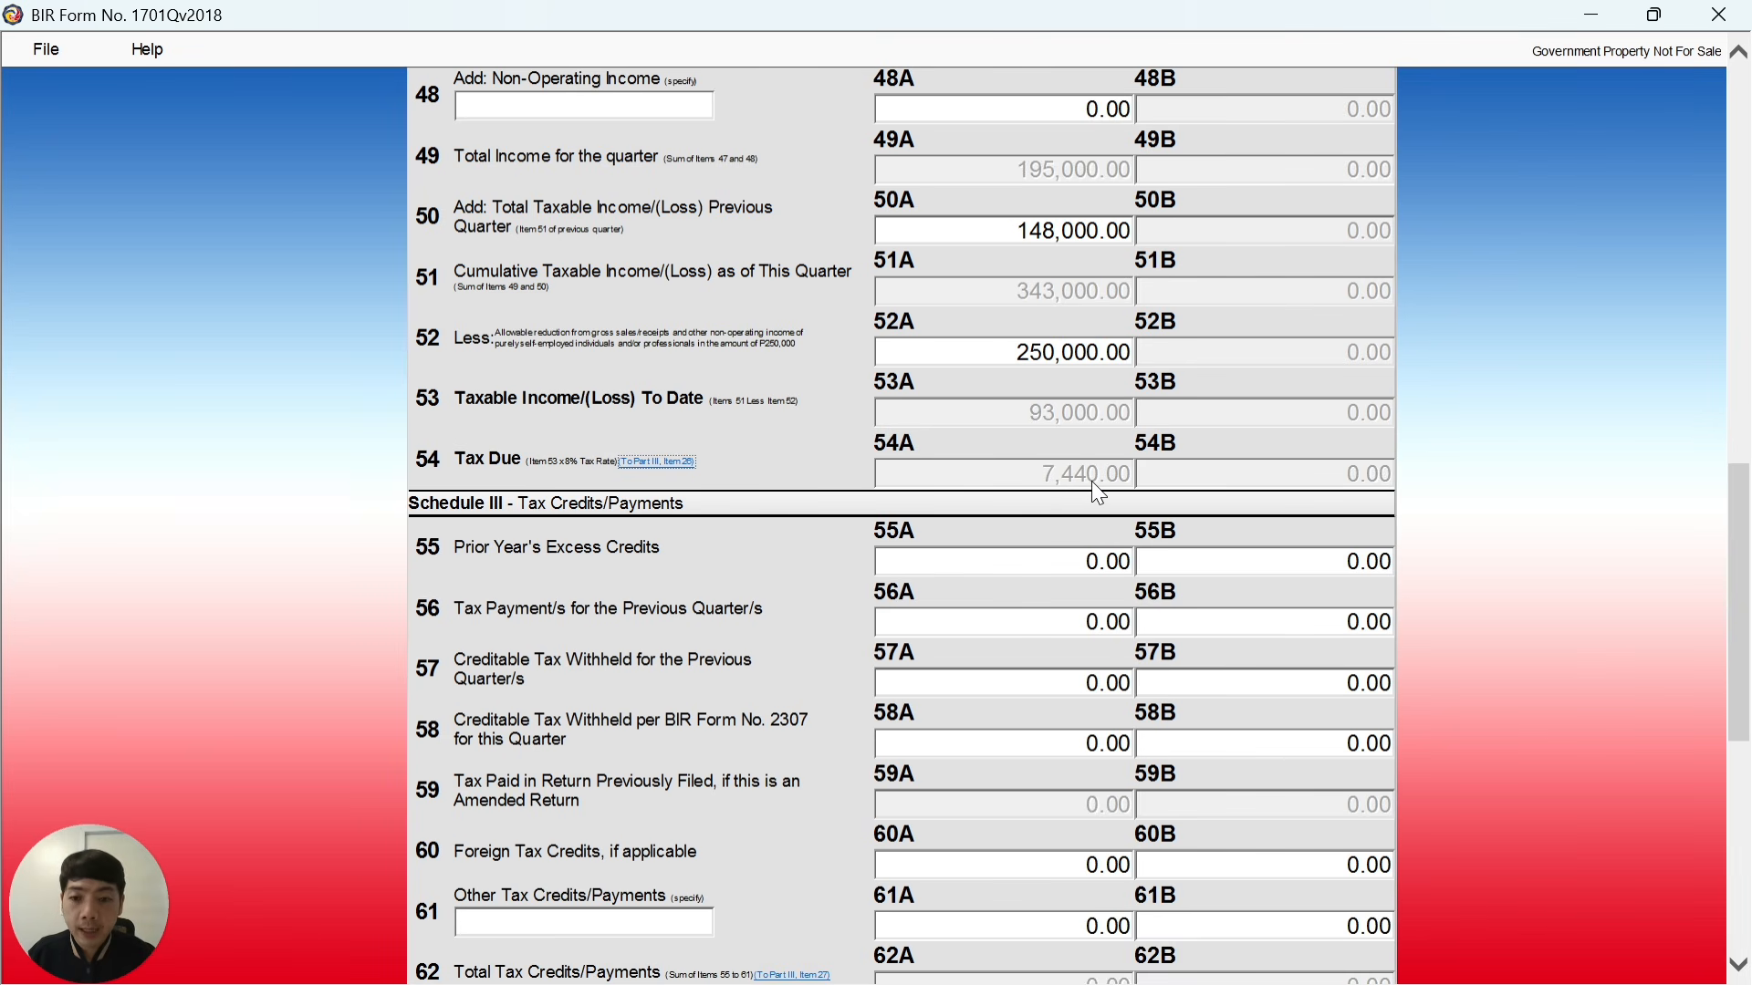
pyautogui.scroll(-2, 1095, 492)
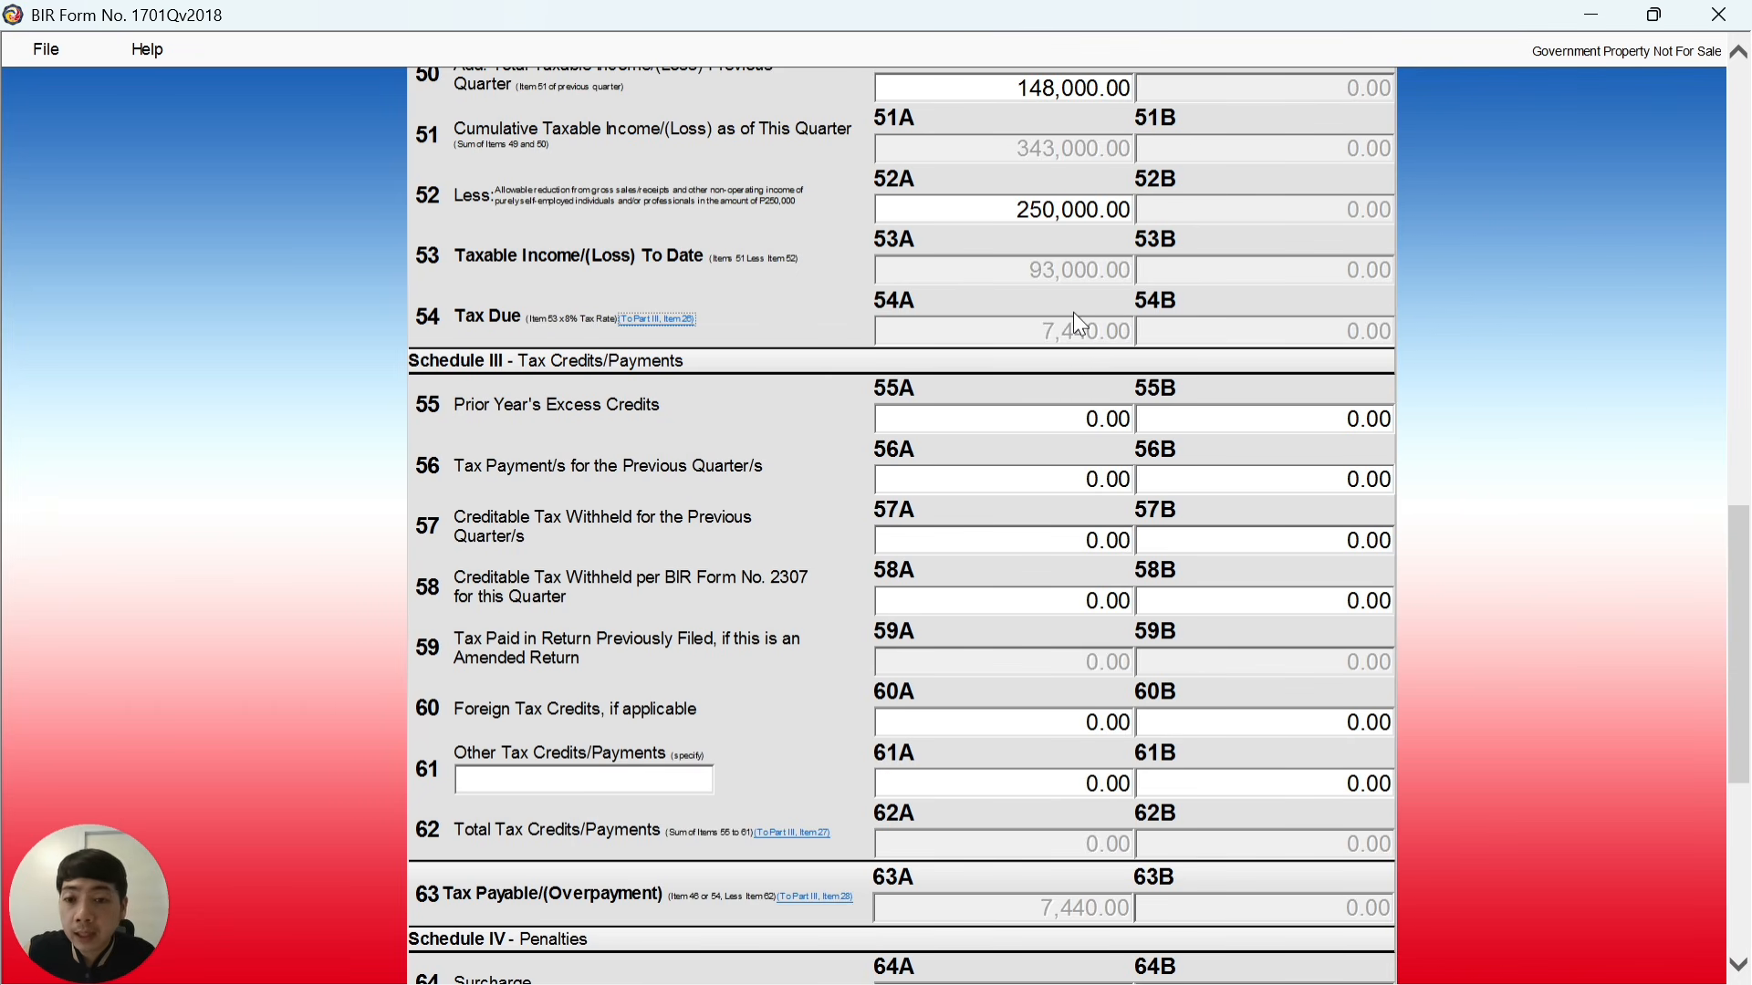
pyautogui.scroll(-2, 1073, 312)
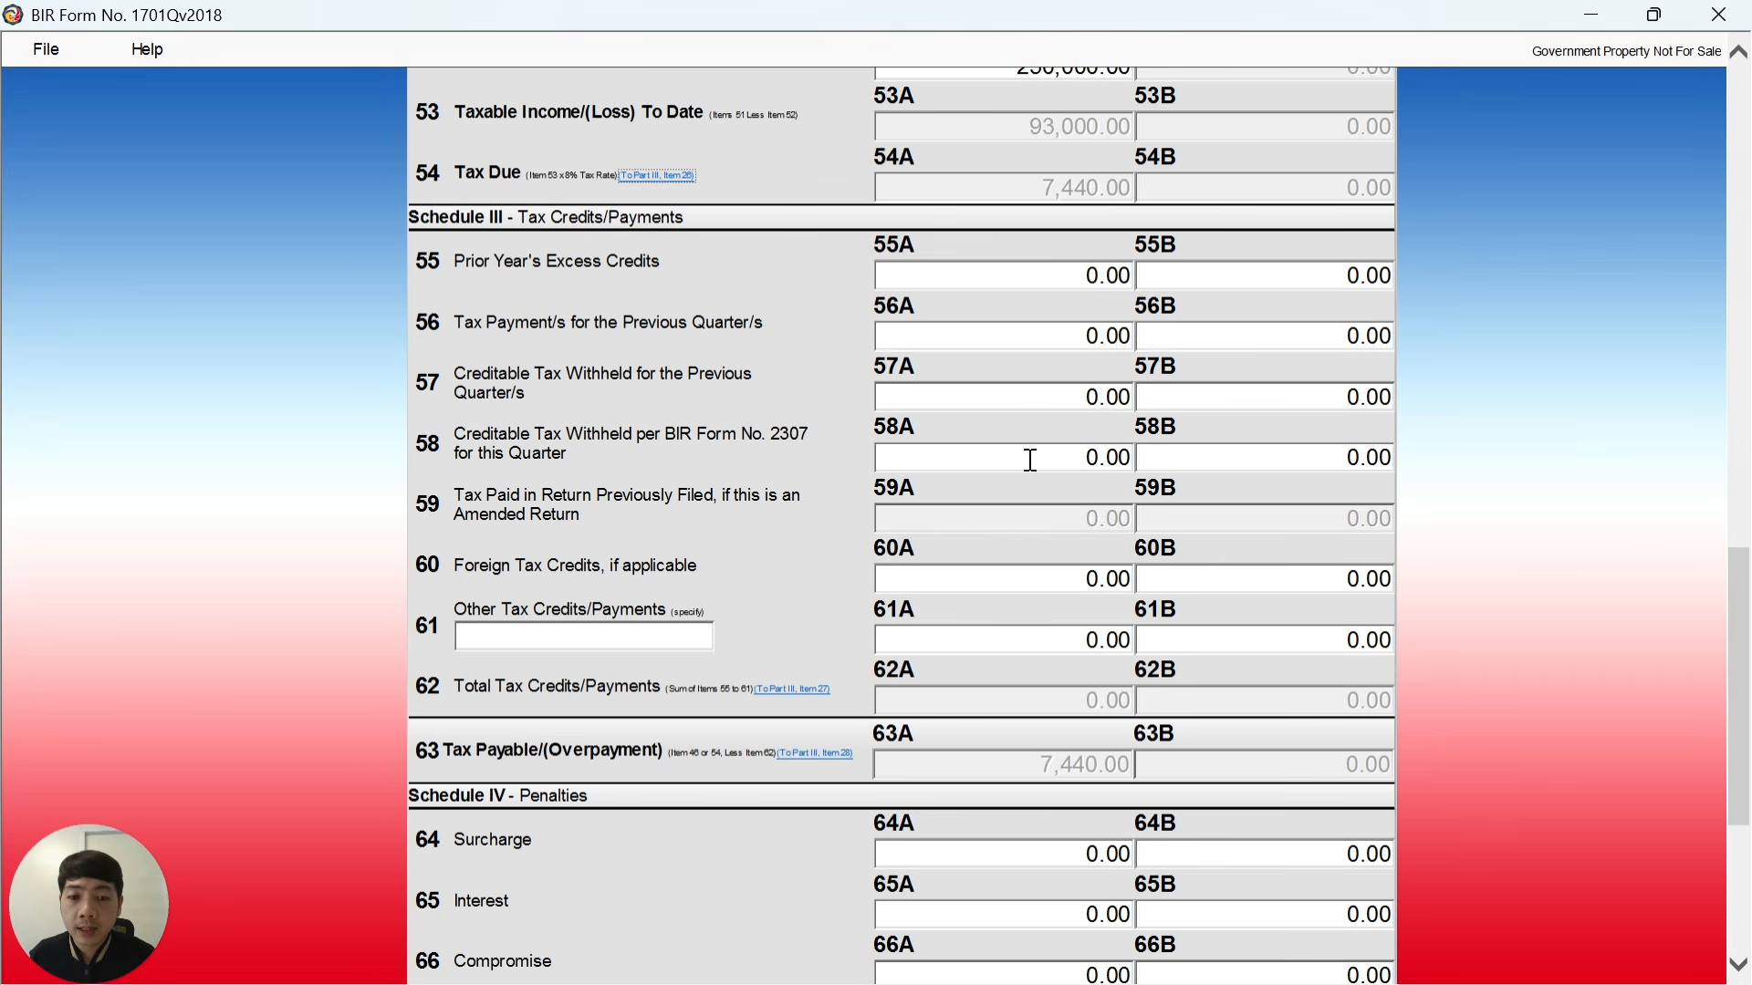
pyautogui.scroll(-2, 604, 532)
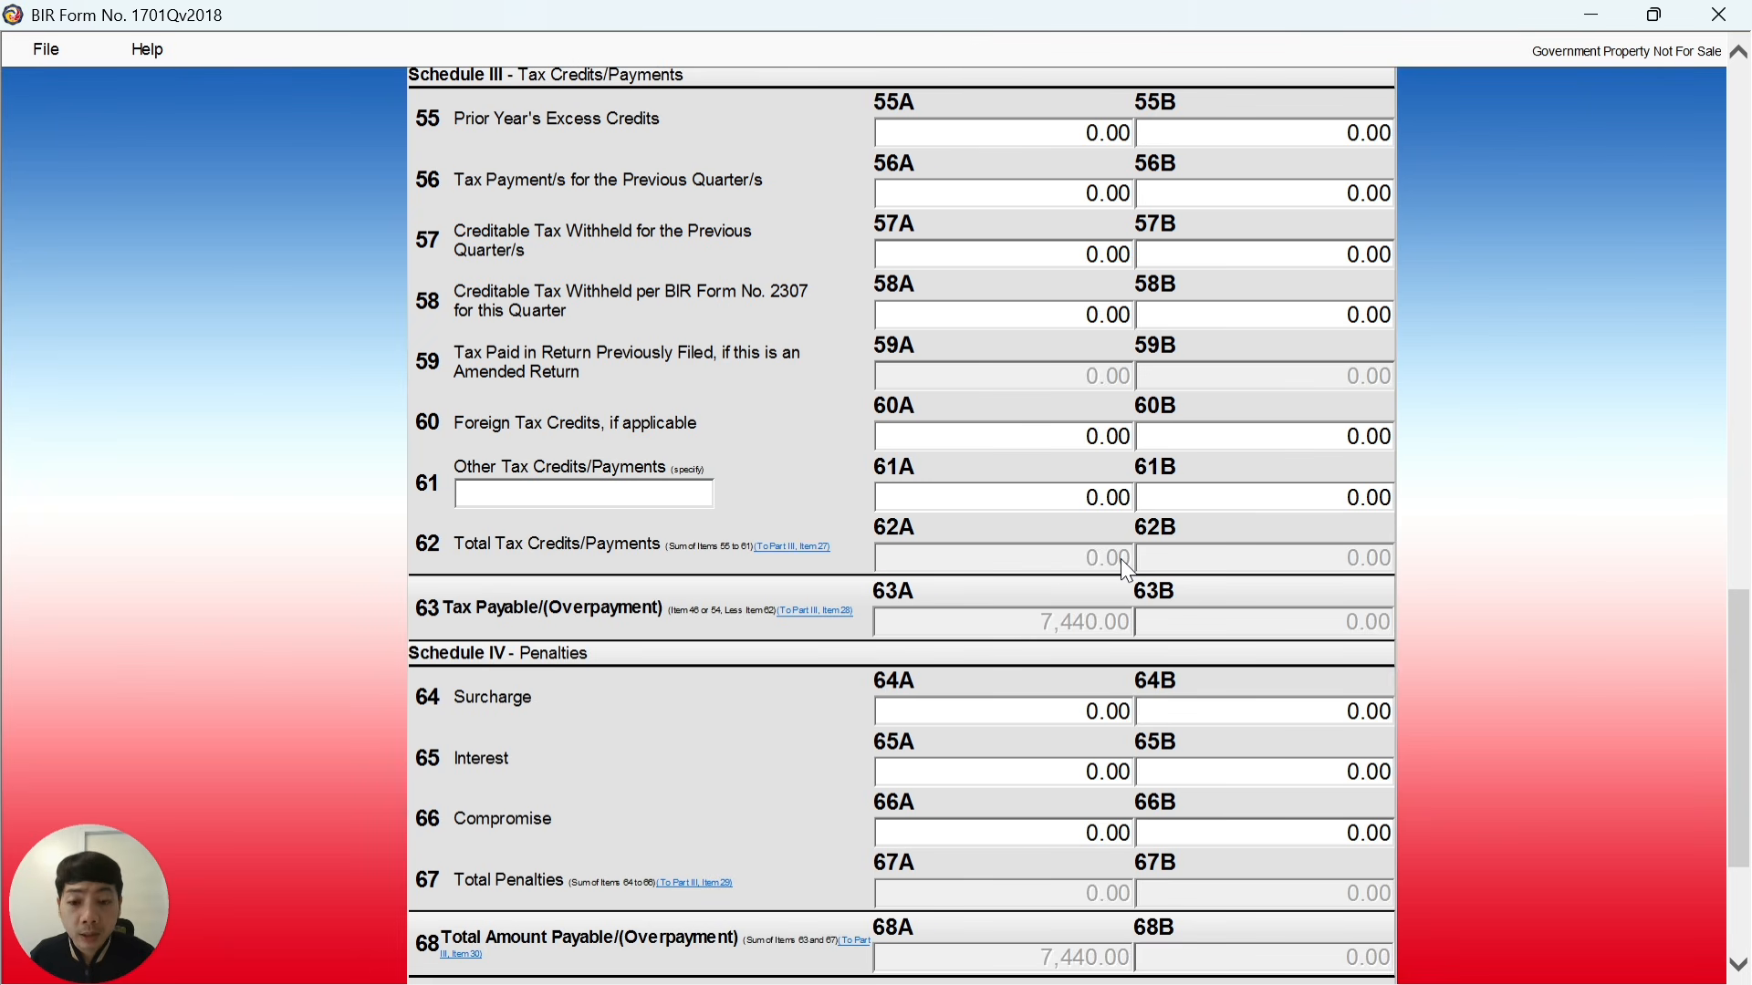
pyautogui.scroll(3, 1119, 561)
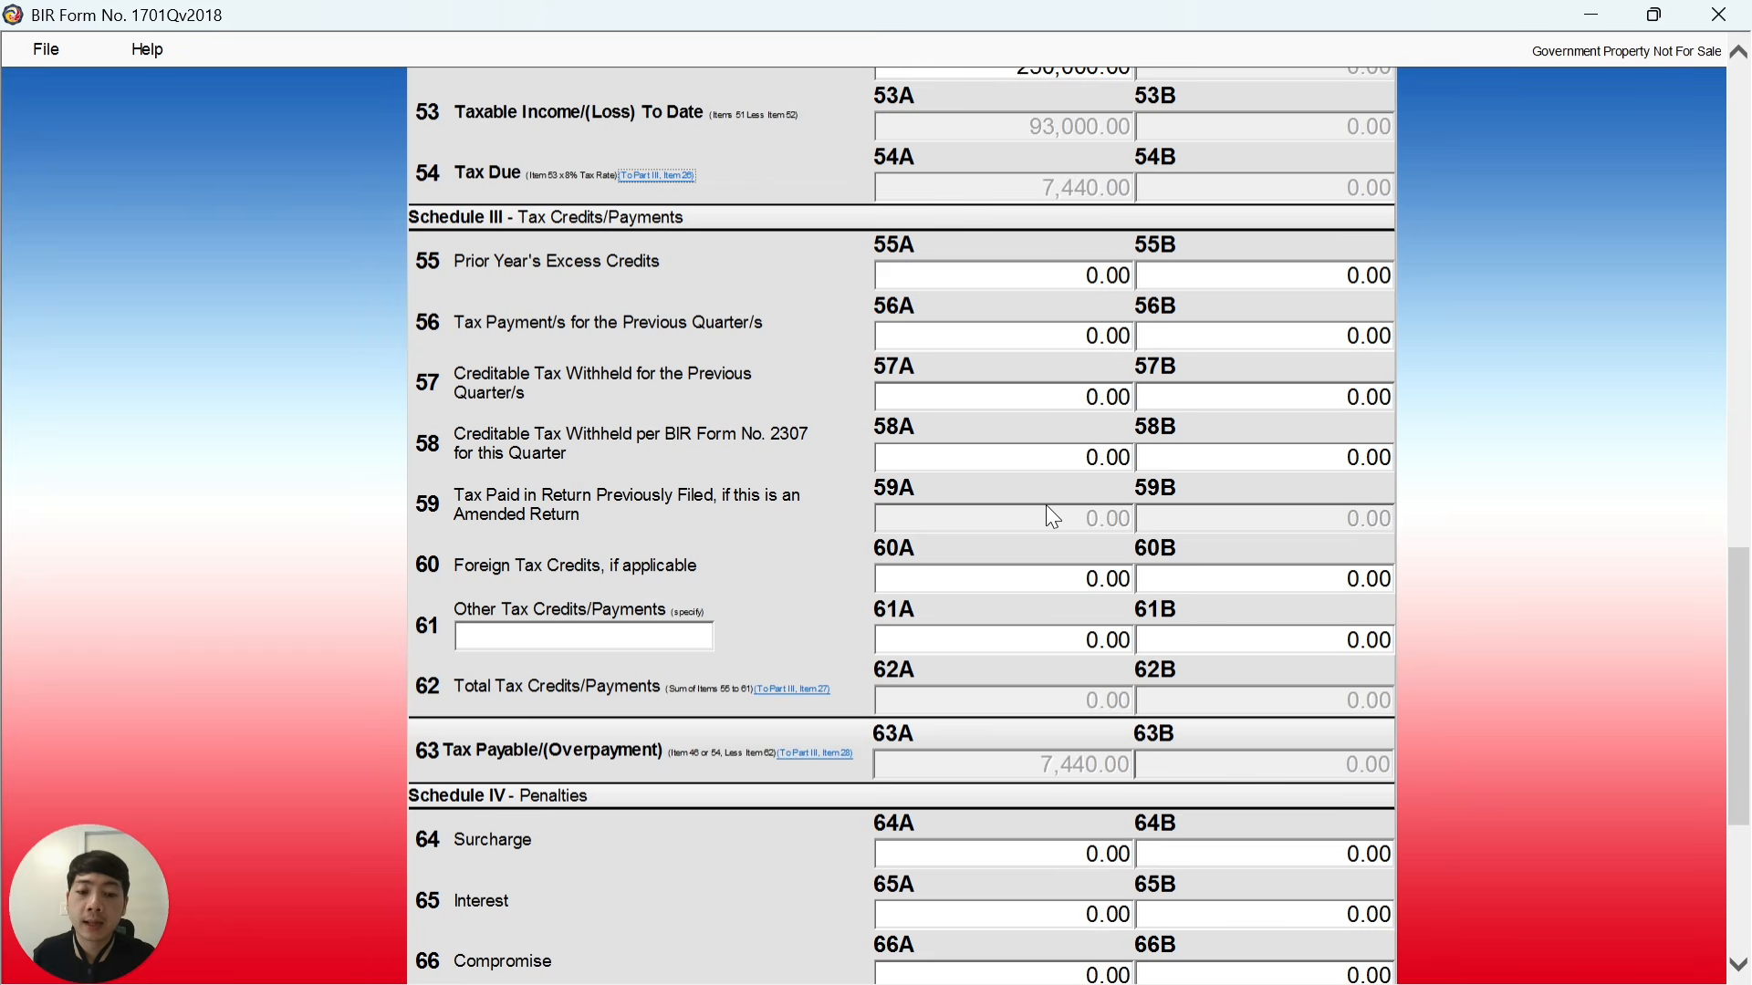
pyautogui.scroll(-3, 1046, 505)
pyautogui.scroll(-2, 735, 542)
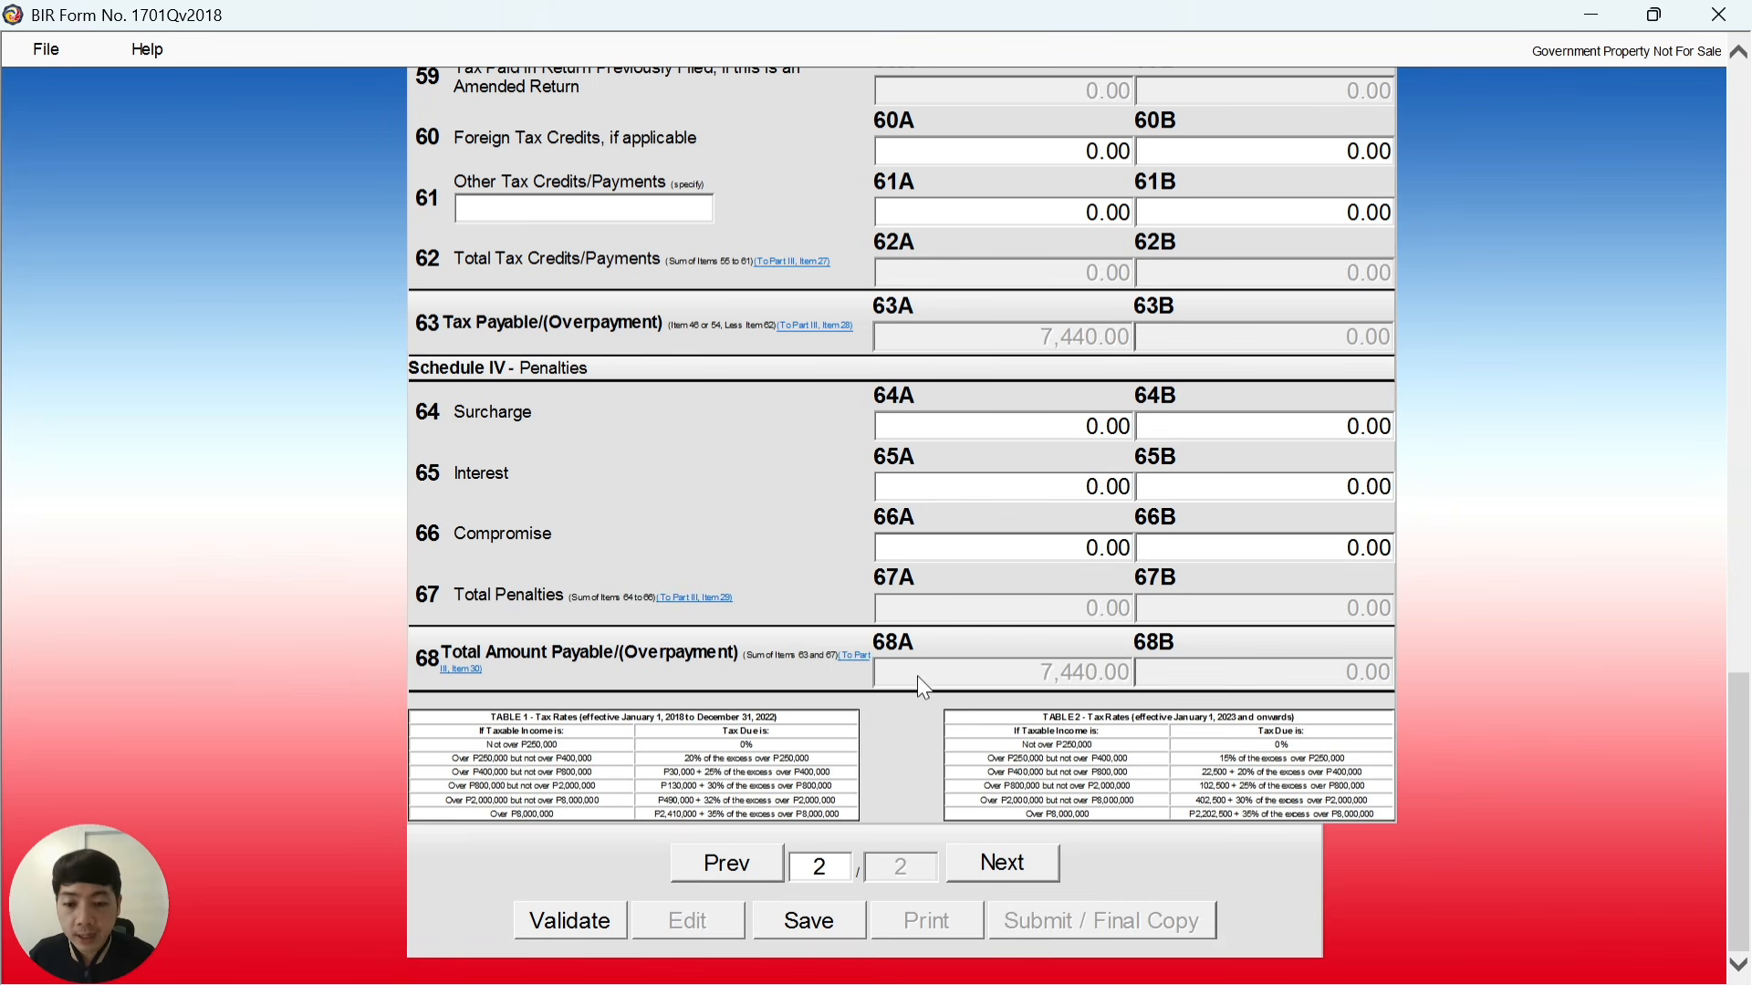
pyautogui.click(752, 862)
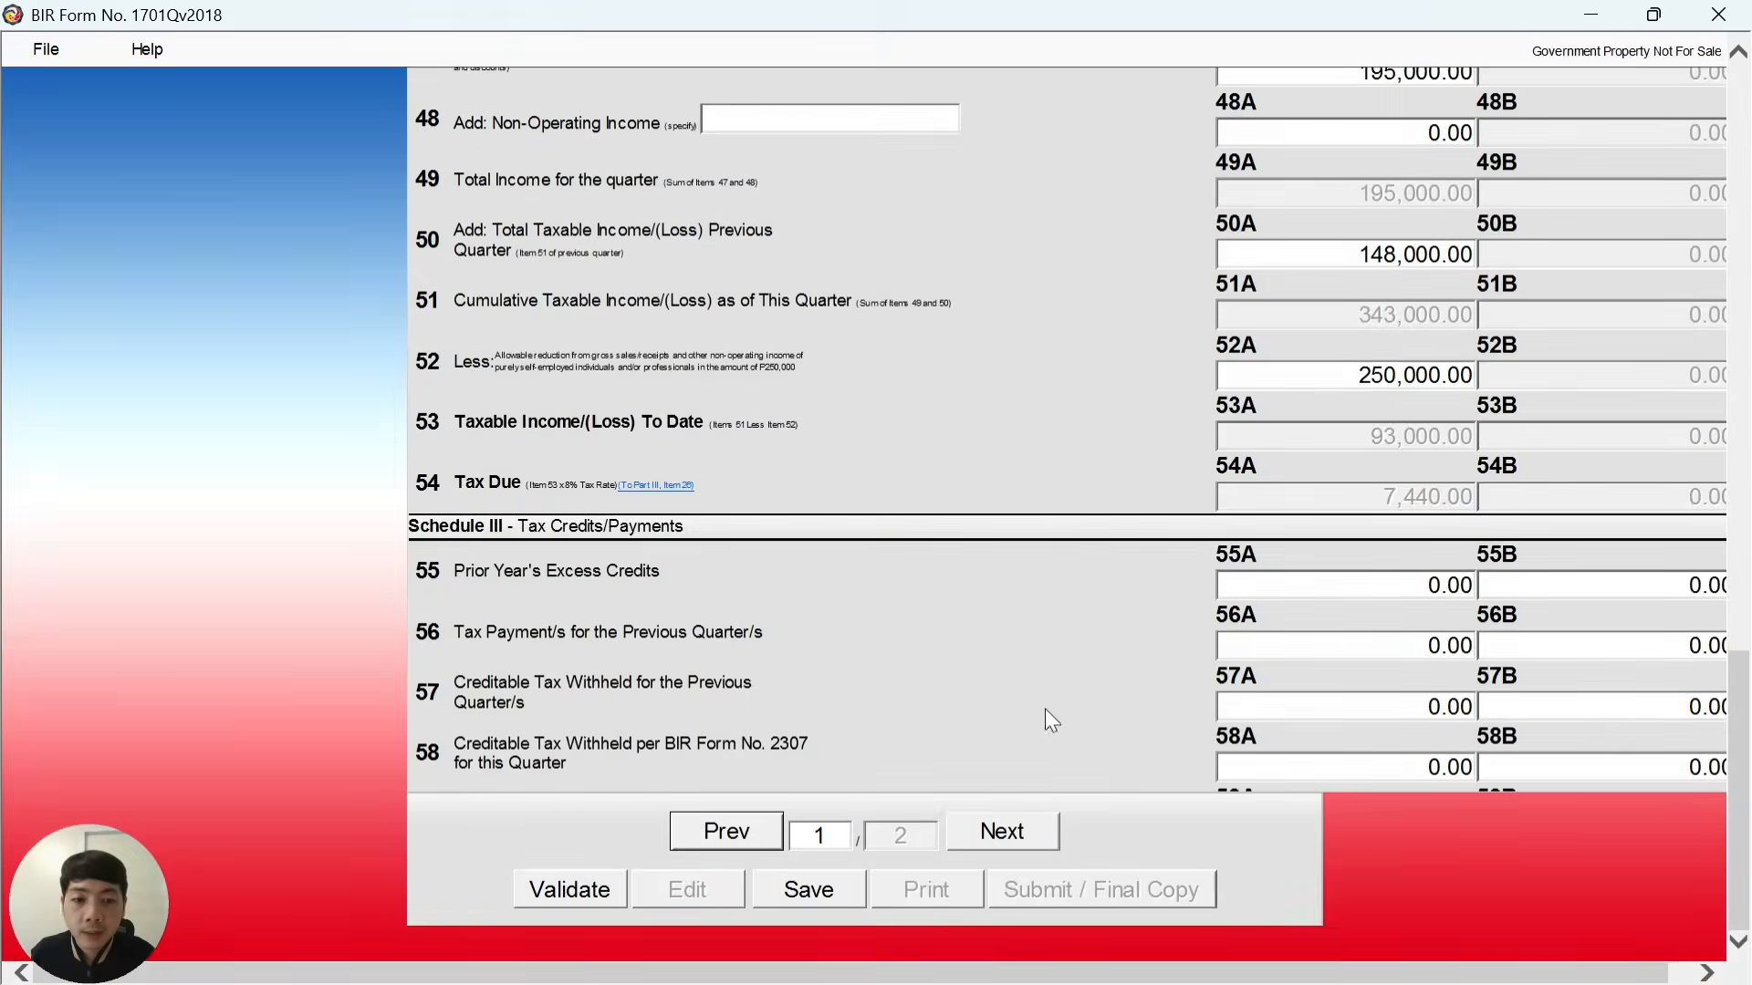
pyautogui.scroll(3, 1318, 505)
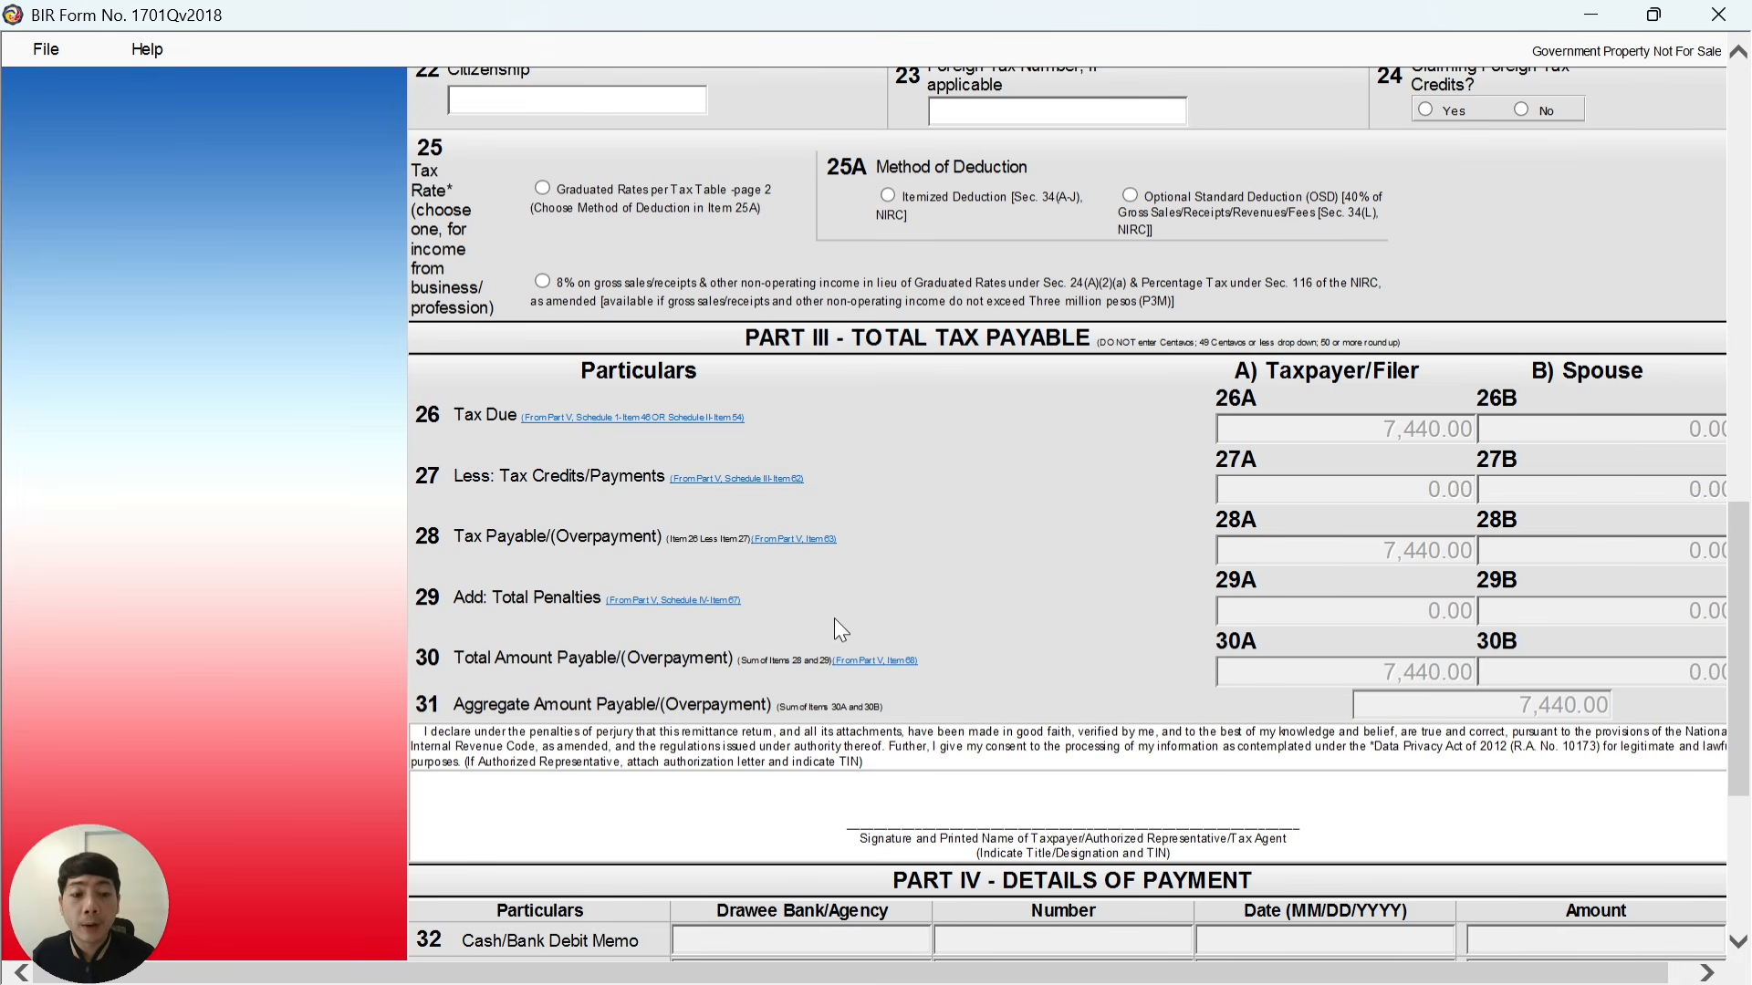
pyautogui.scroll(-5, 939, 590)
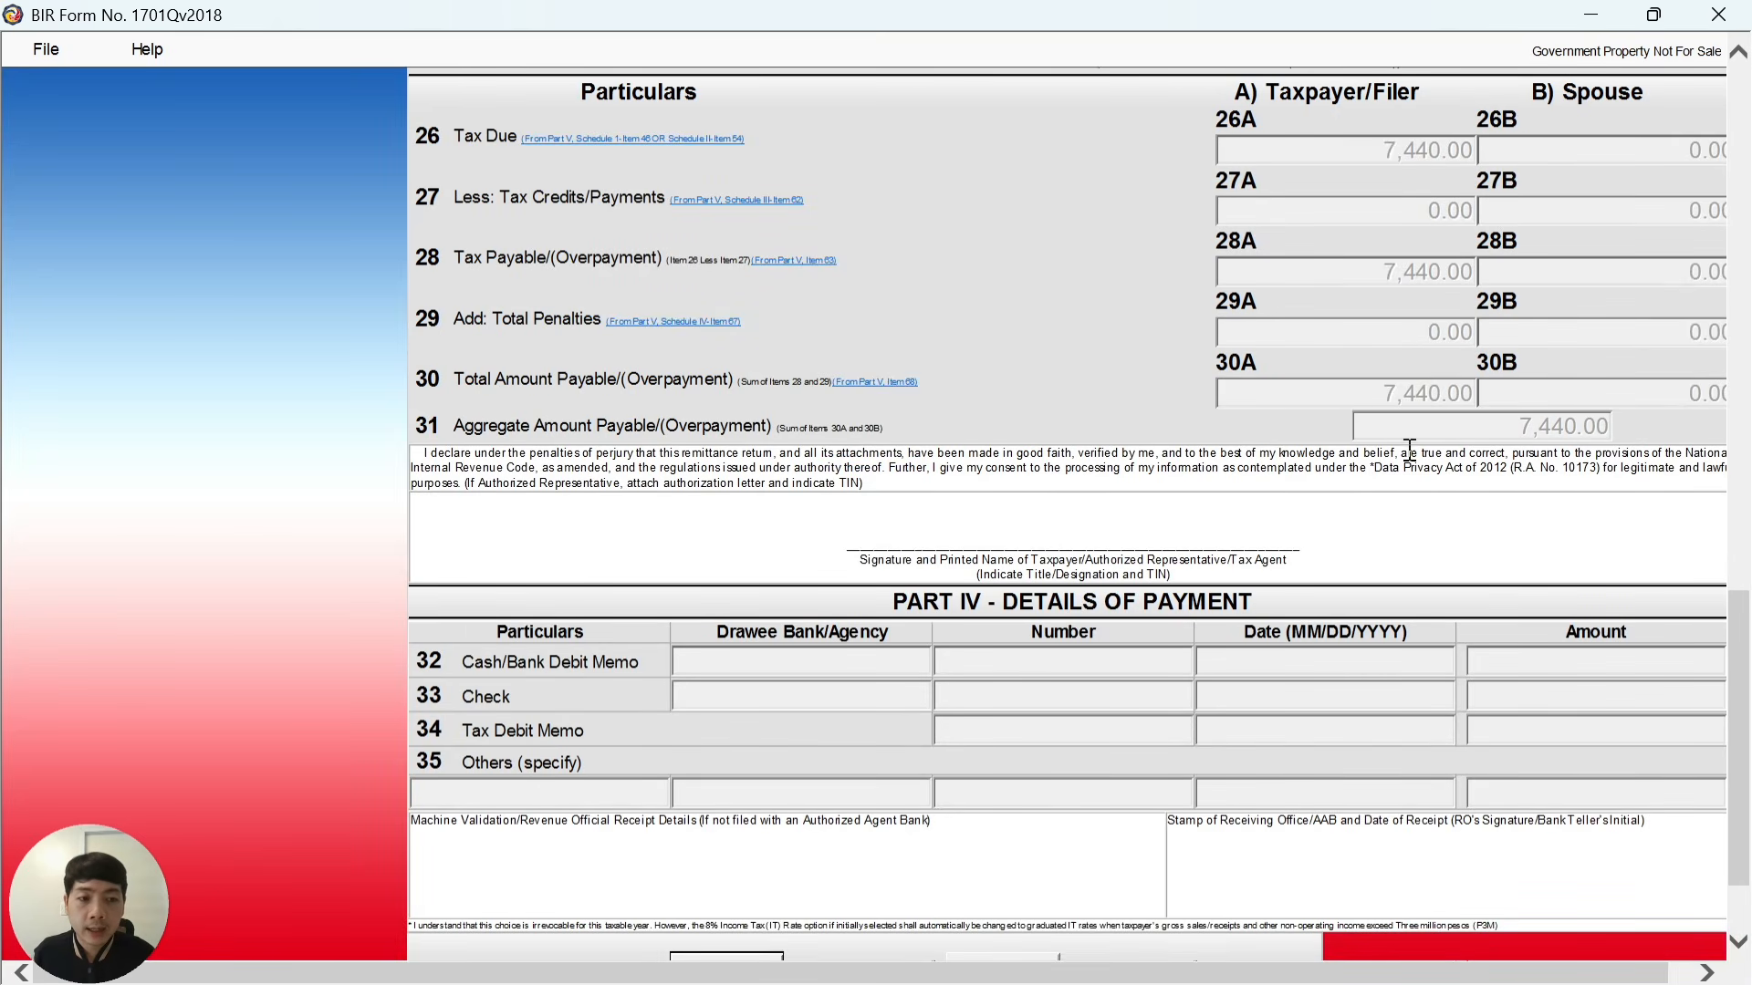
pyautogui.moveTo(1743, 656); pyautogui.dragTo(1743, 669)
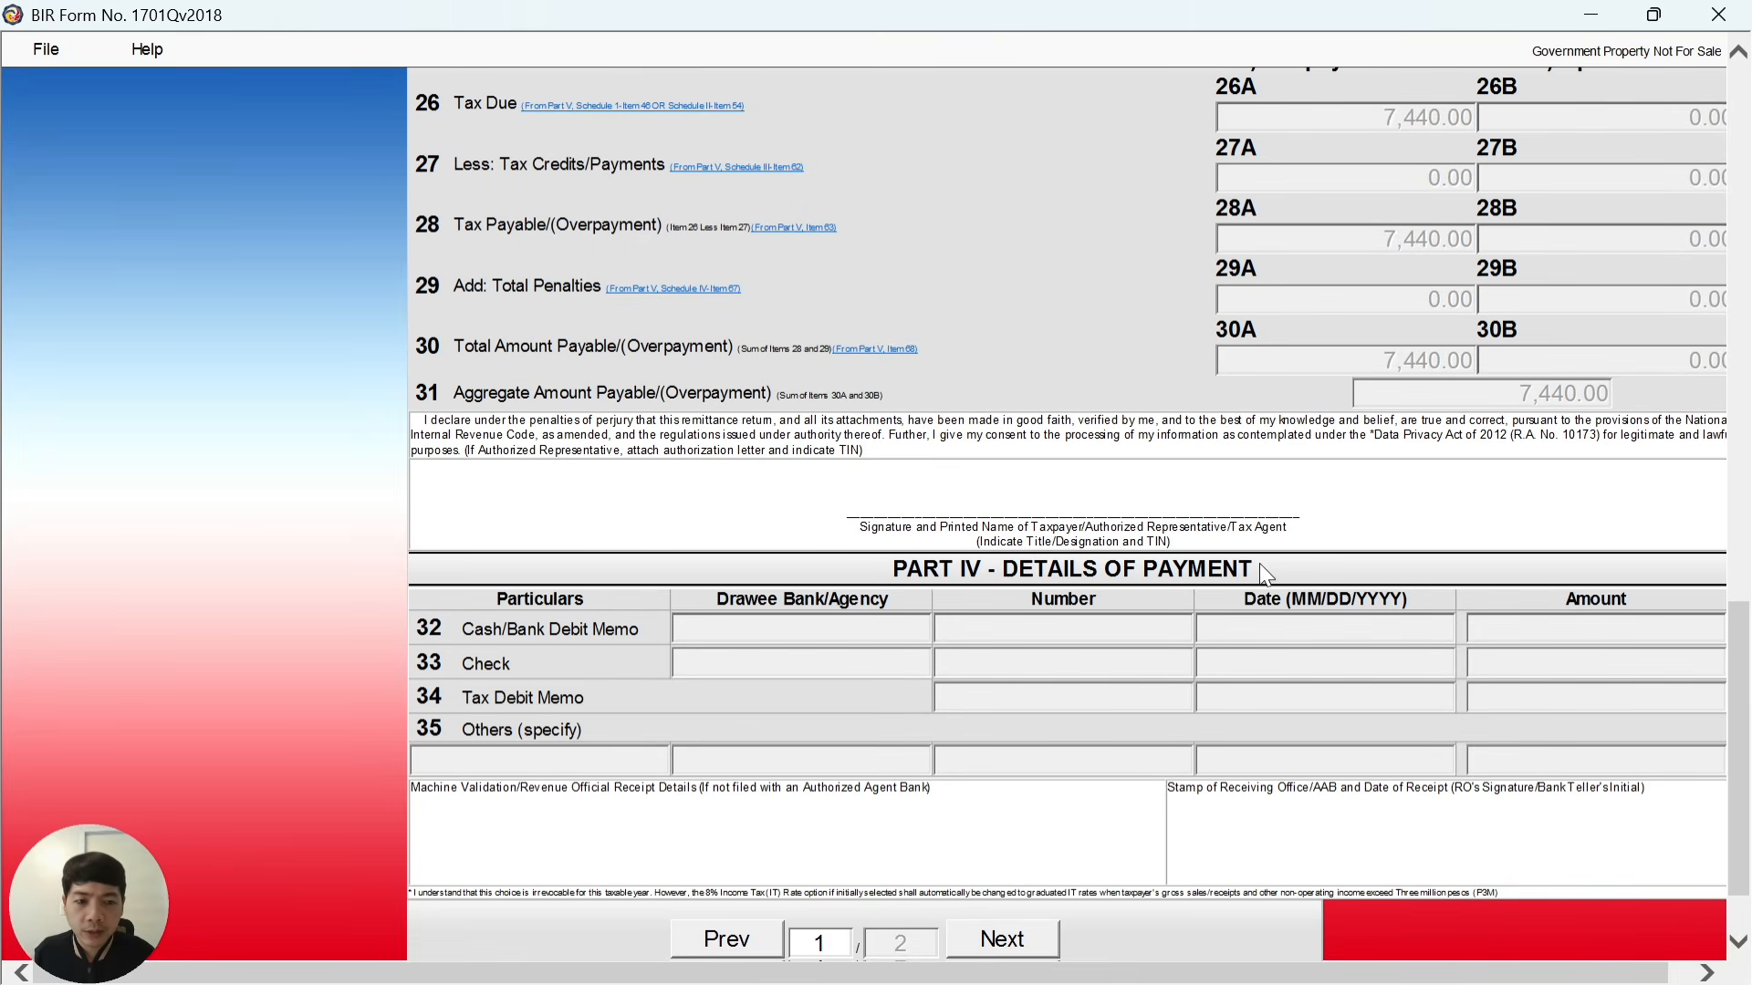
pyautogui.scroll(-2, 1259, 562)
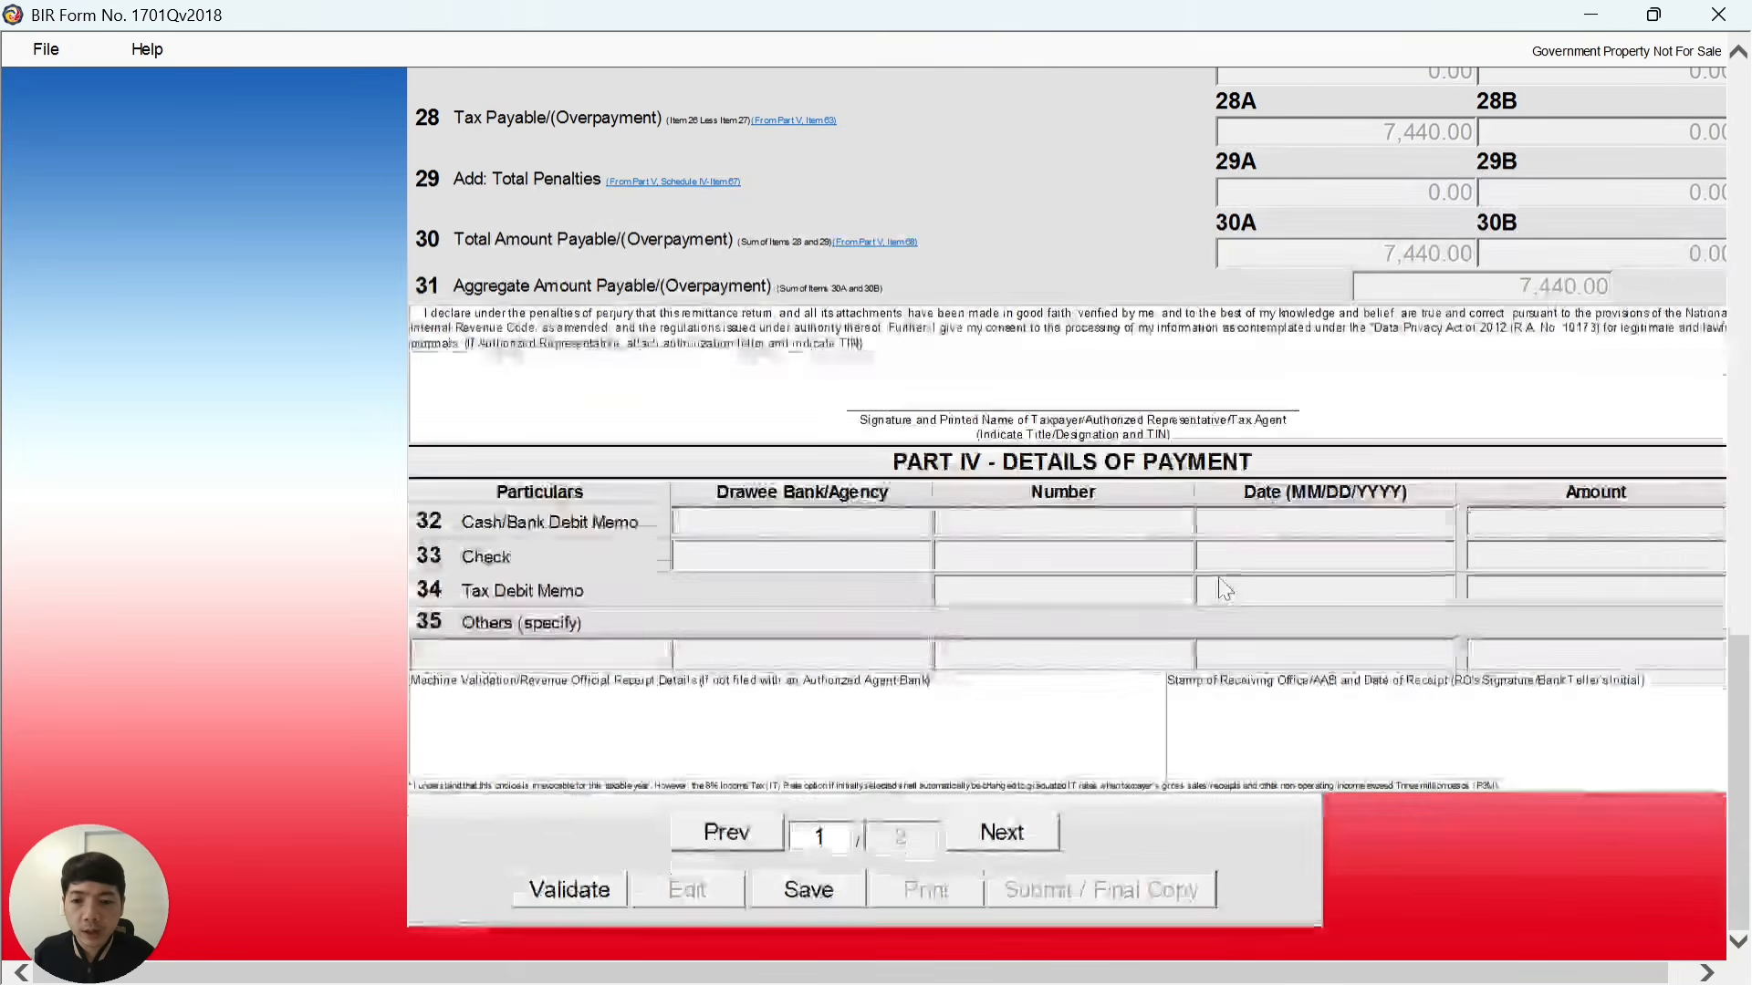
# Validate the return without errors and save it as 1701Qv2018-2026Q2.xml, acknowledging the confirmation messages
pyautogui.click(584, 888)
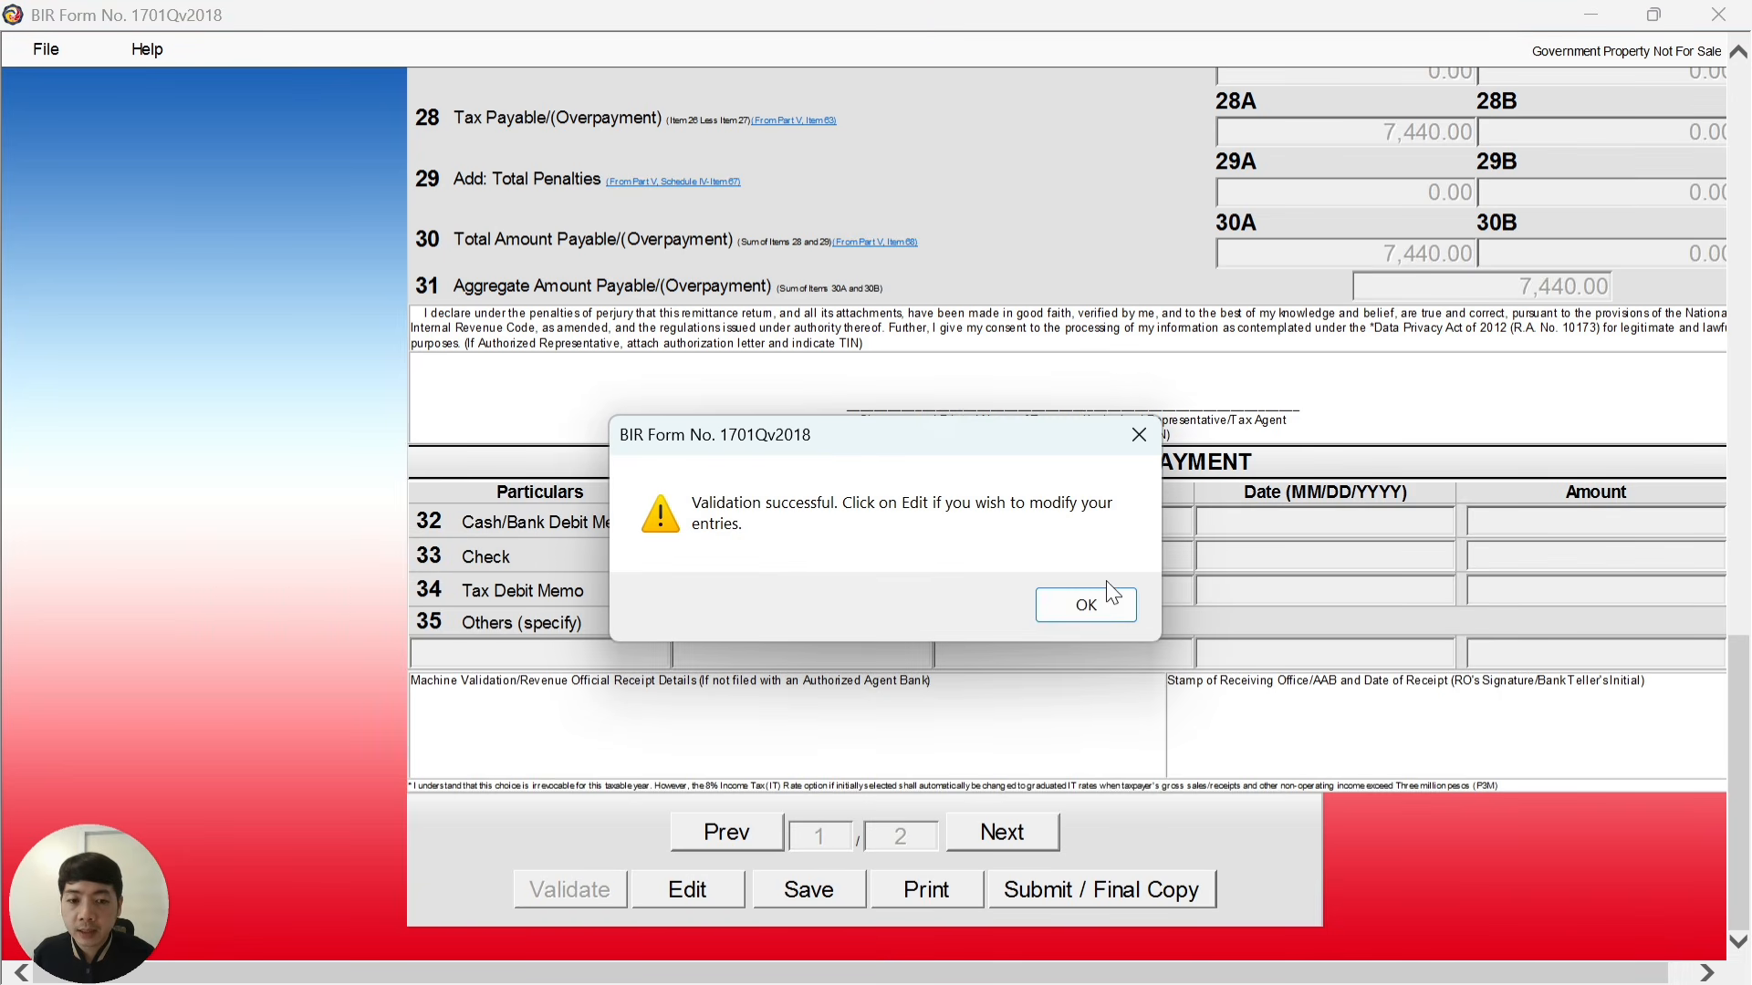
pyautogui.click(1095, 602)
pyautogui.click(801, 894)
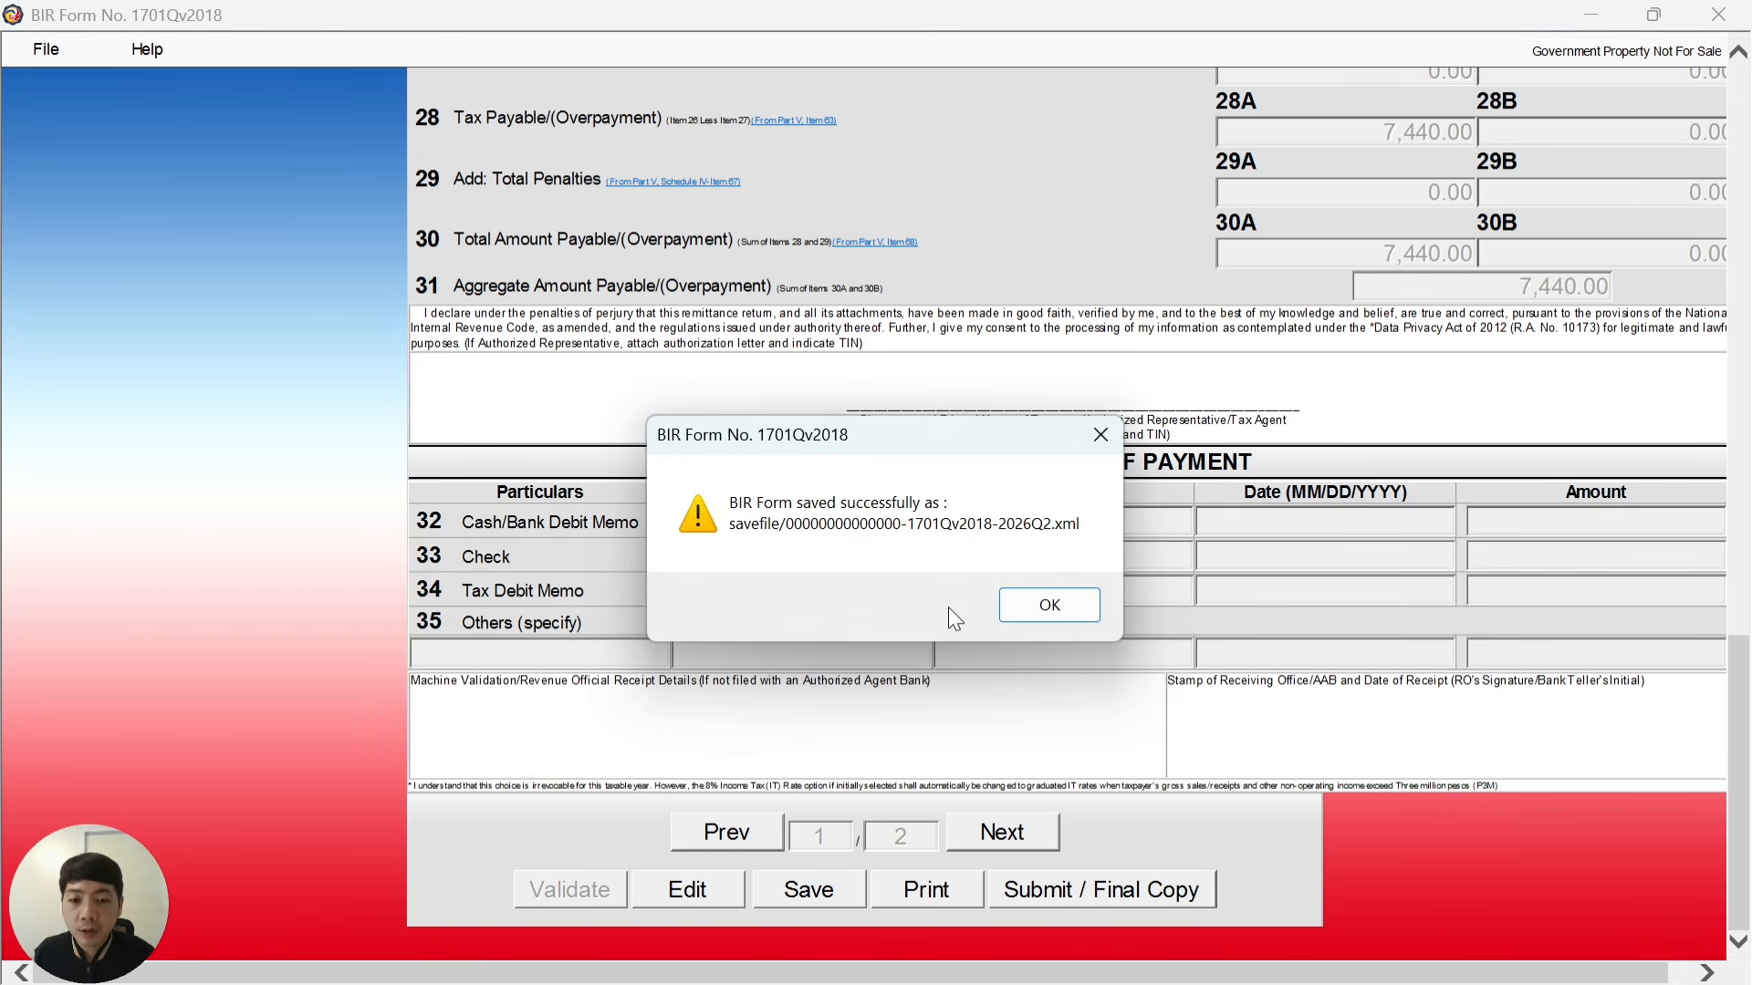
pyautogui.click(1037, 606)
pyautogui.click(1056, 620)
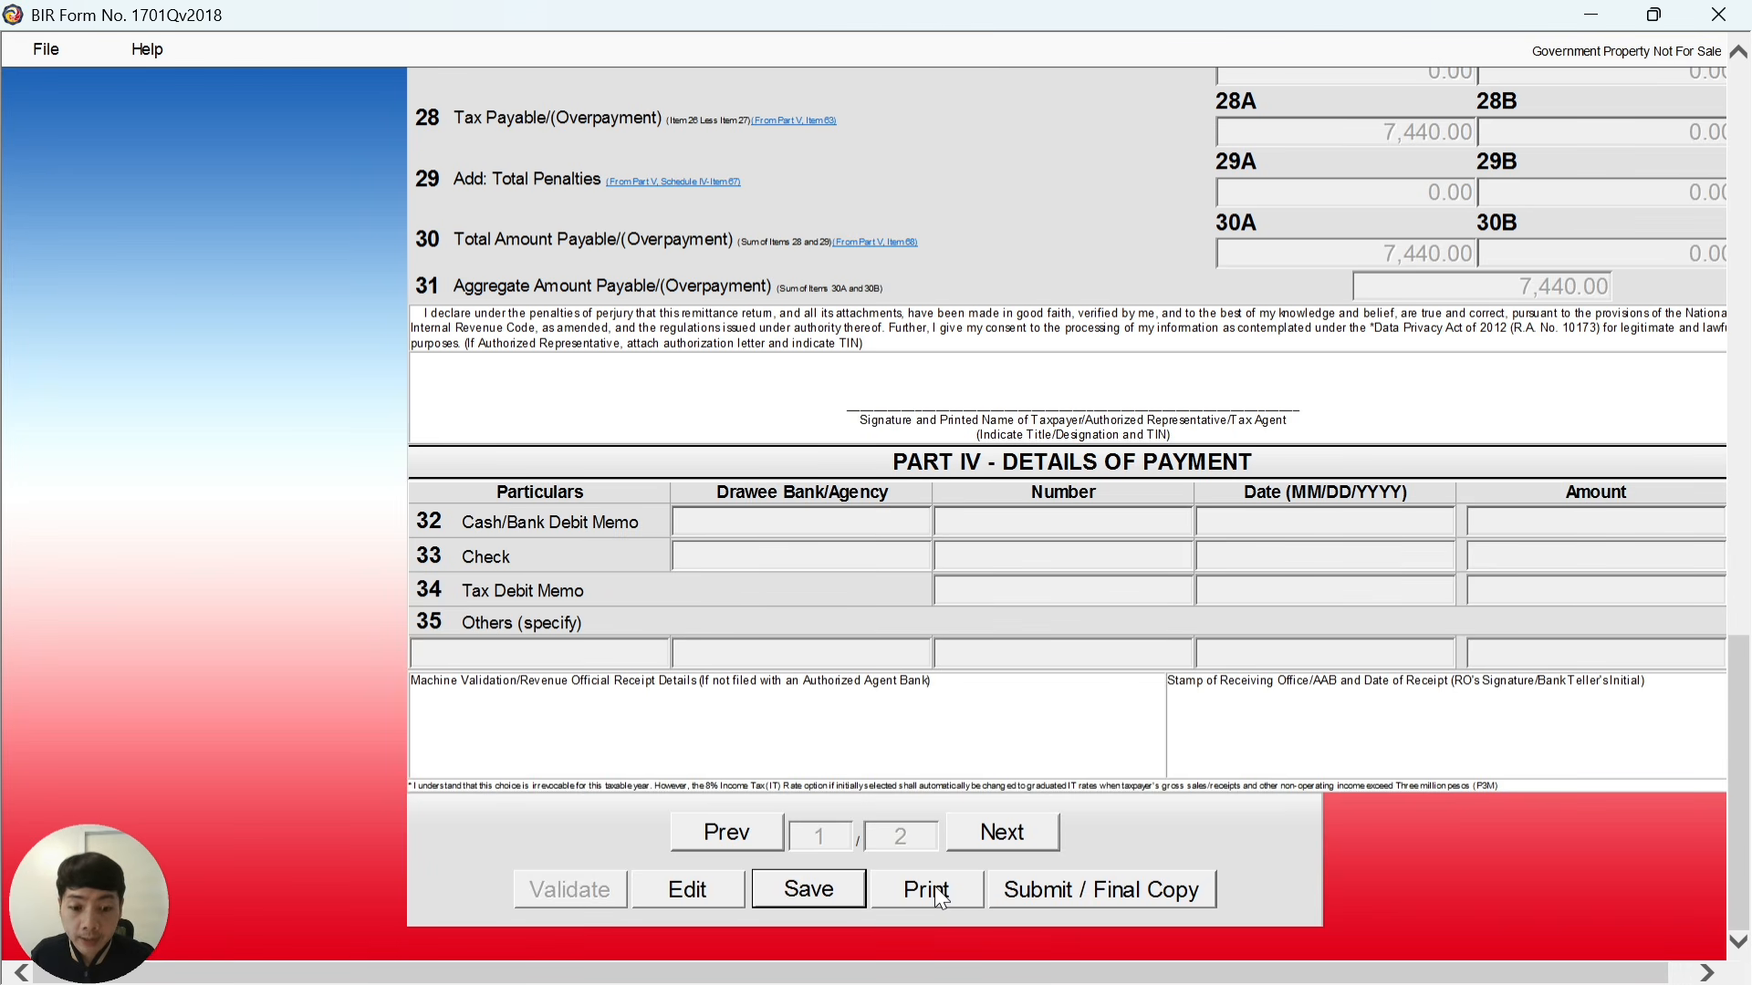
# Submit the return as the final copy, confirming the submission and accepting the TOSA terms
pyautogui.click(1102, 896)
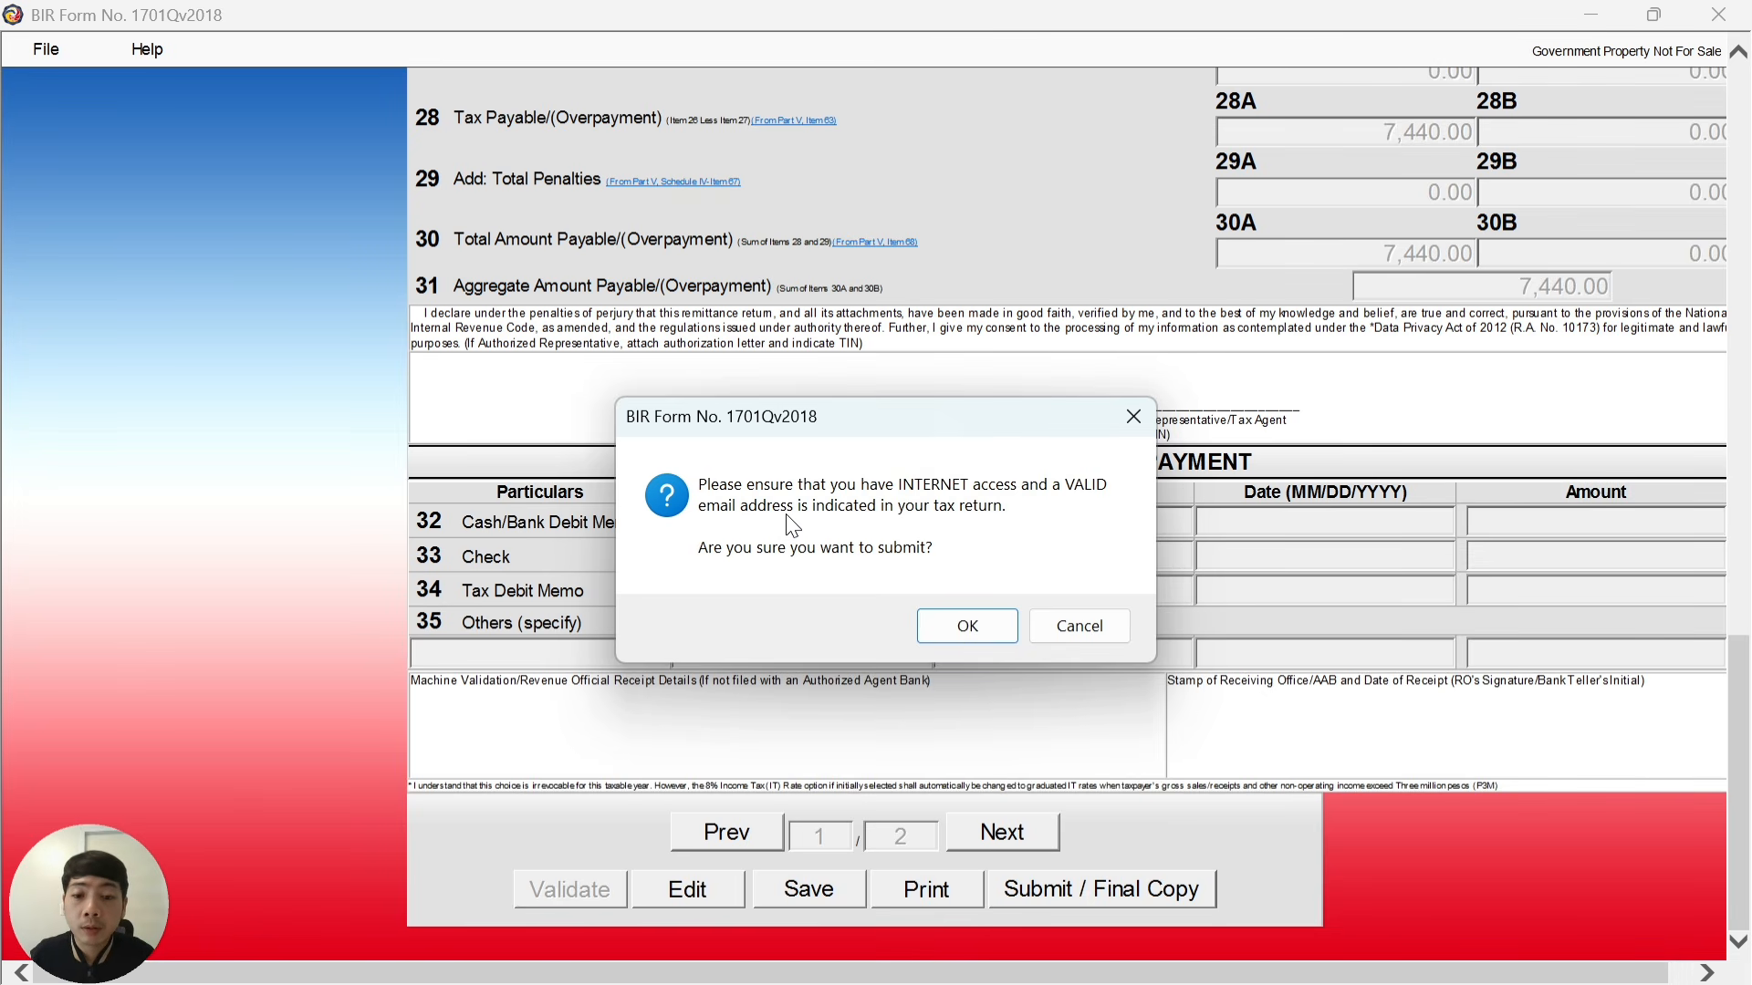
pyautogui.click(967, 625)
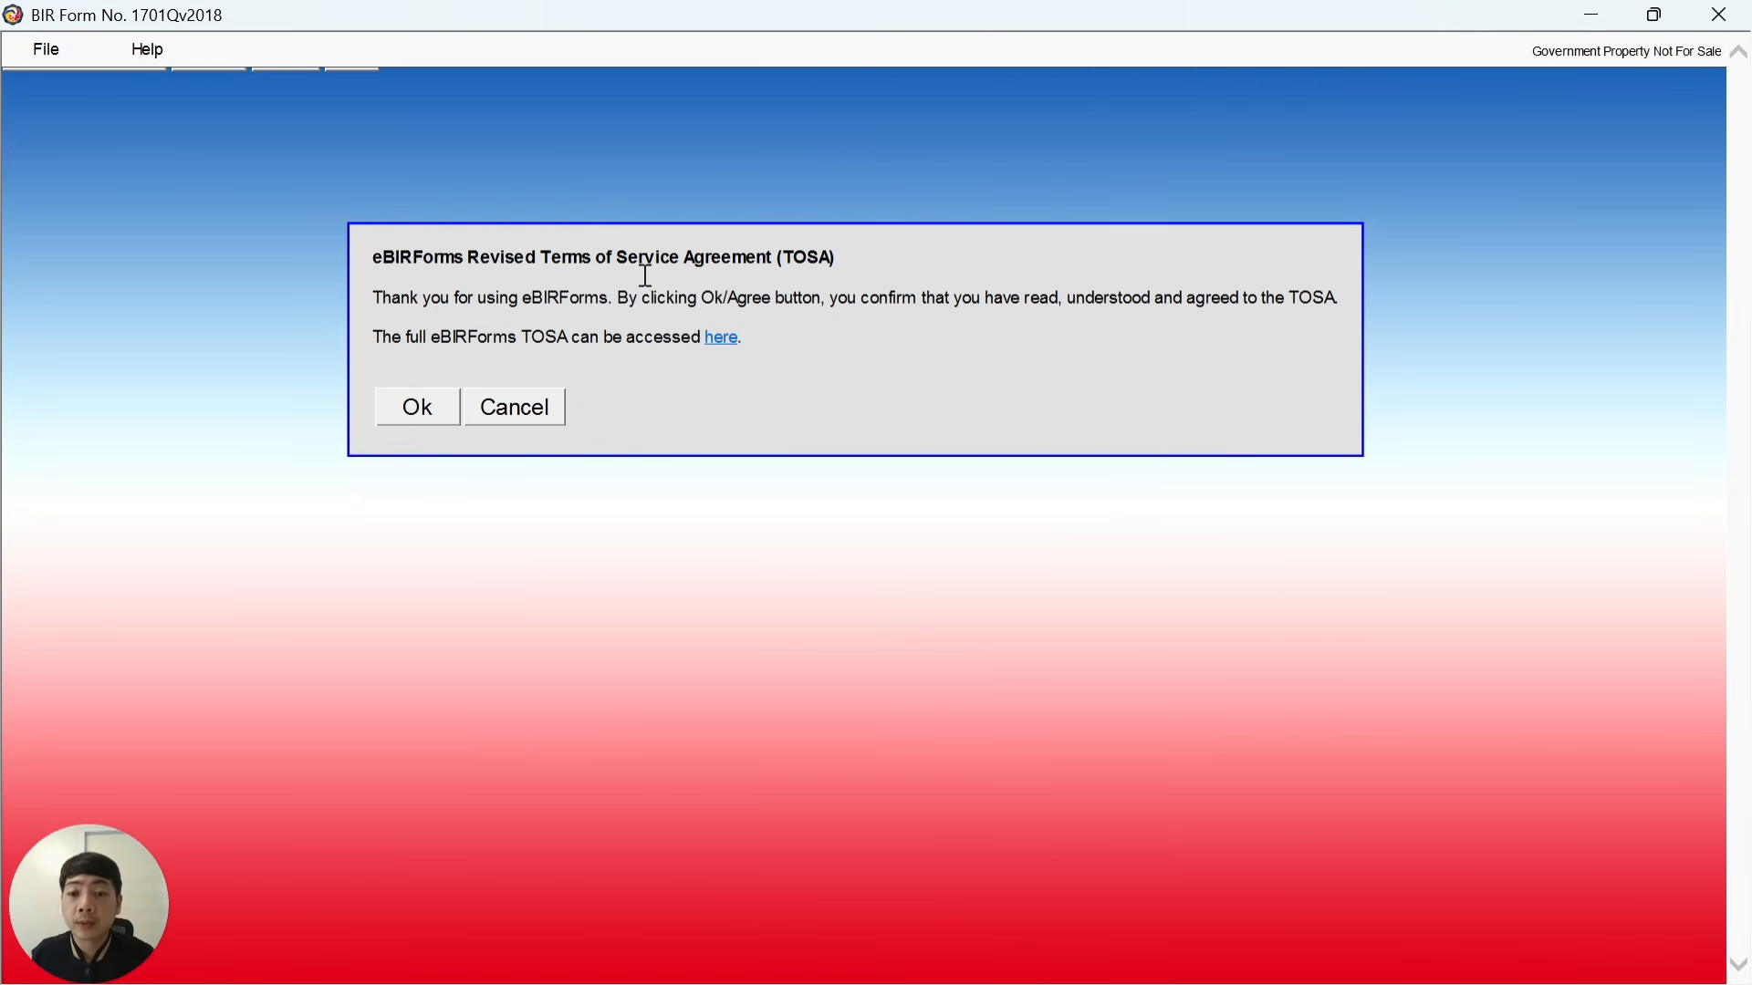
pyautogui.click(429, 418)
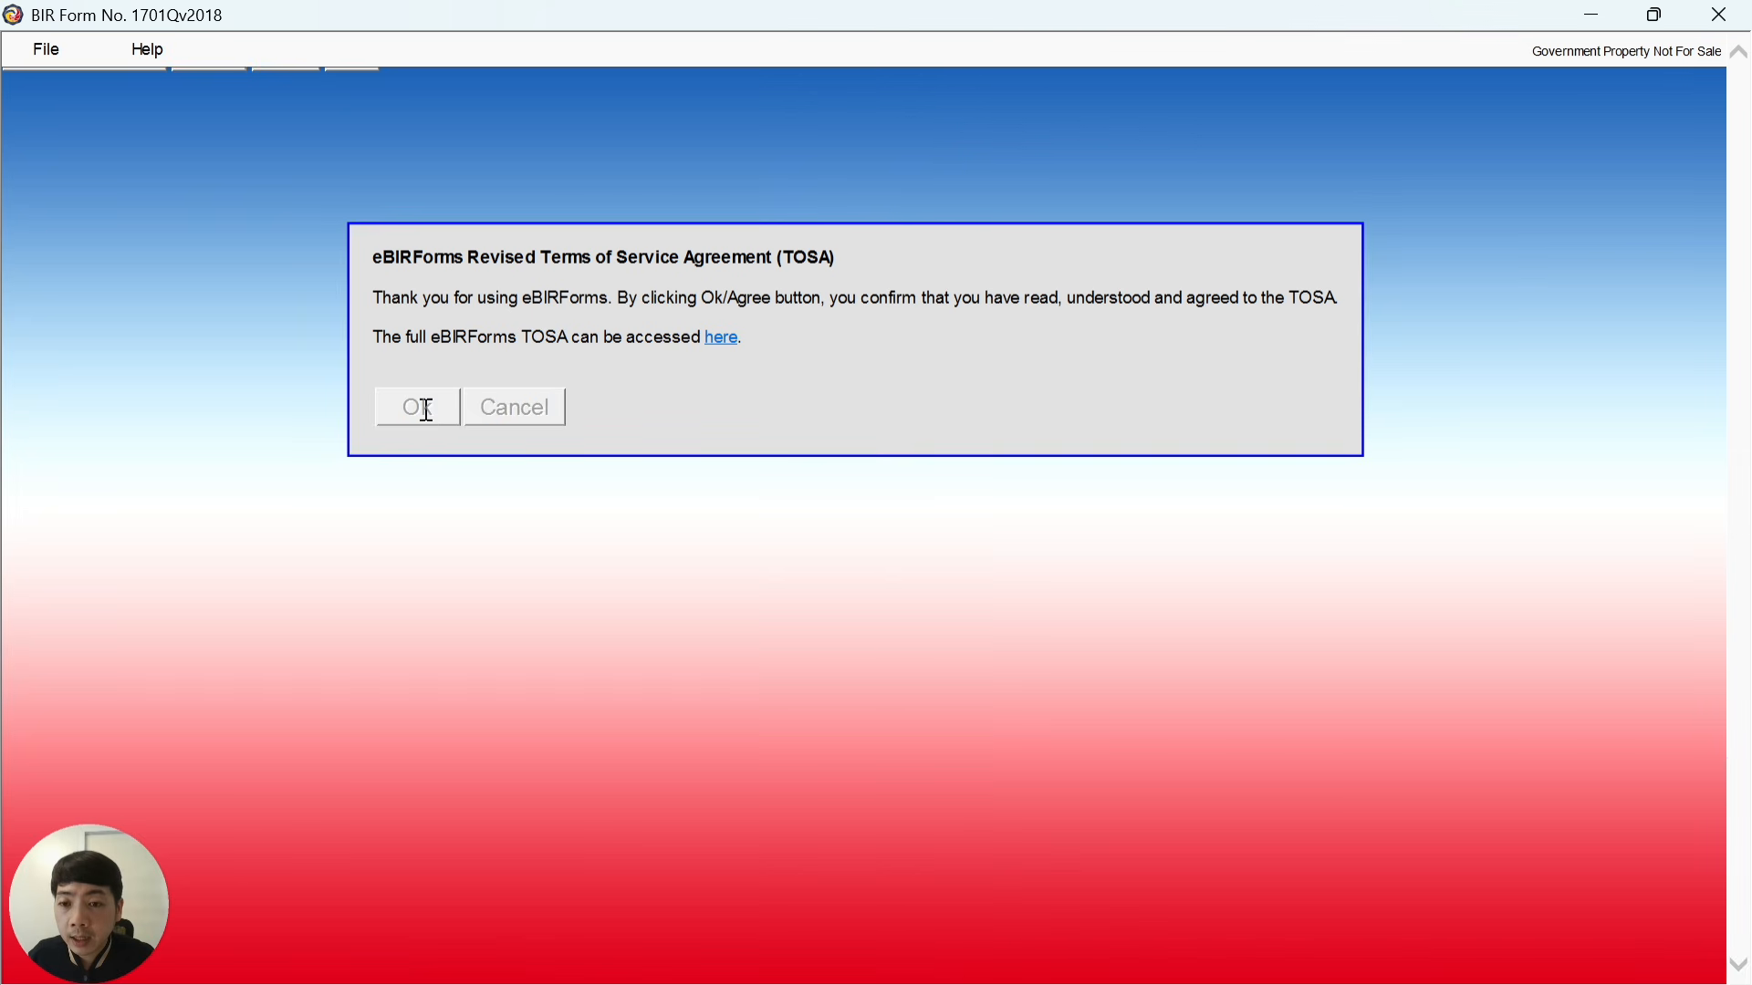